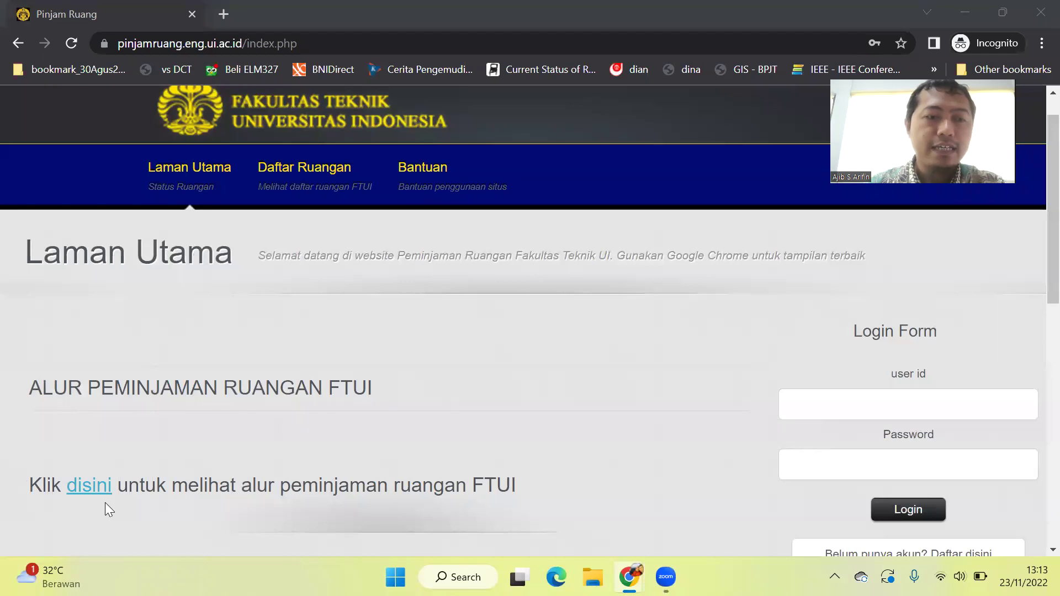
left_click(82, 489)
left_click(83, 489)
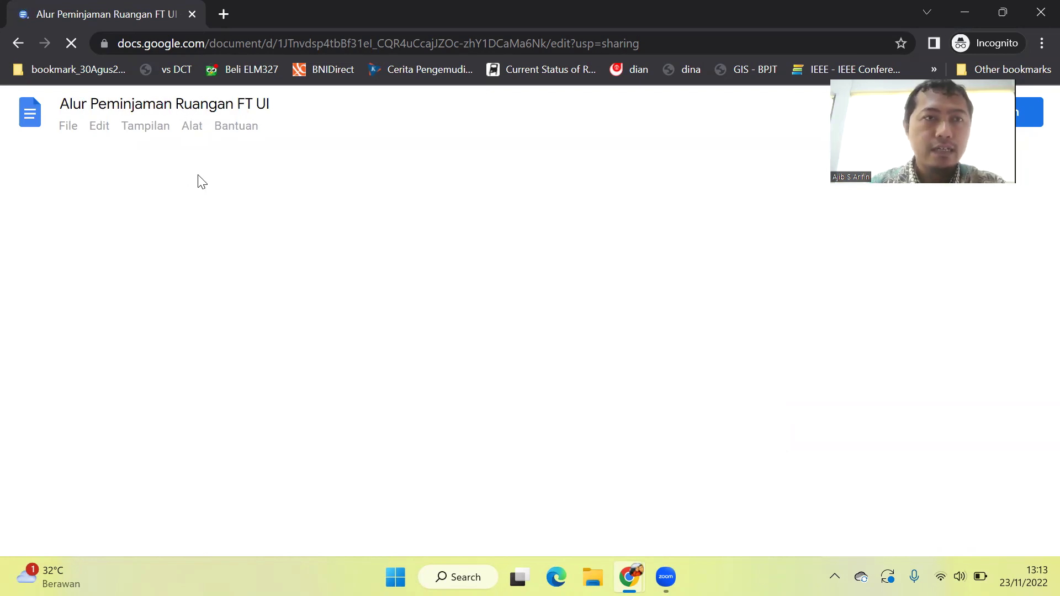
left_click(20, 45)
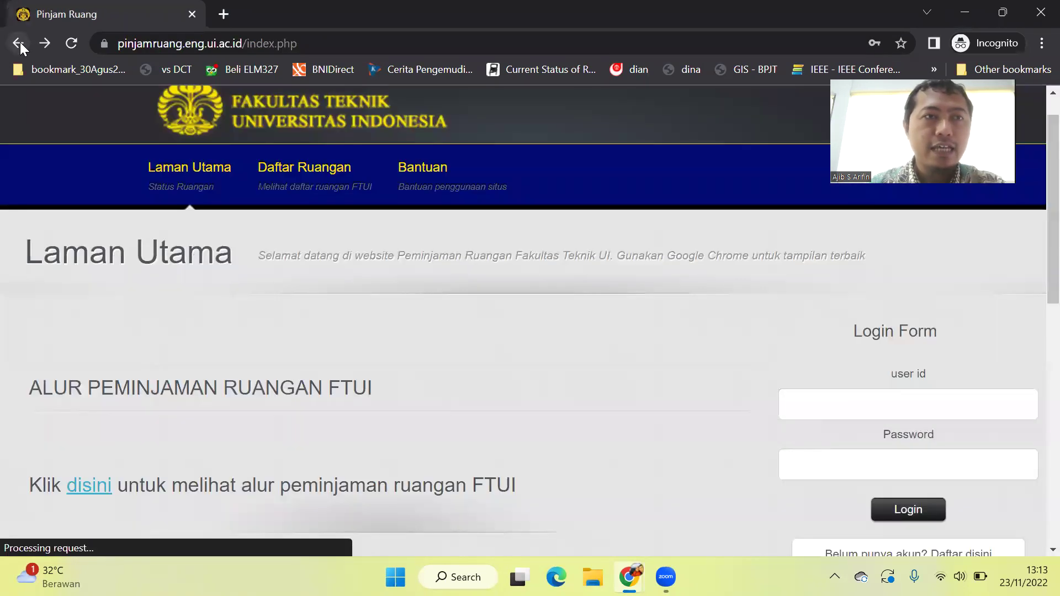
Leave the login fields empty and follow 'Belum punya akun? Daftar disini' to the registration popup.
scroll(170, 337, "down", 2)
scroll(170, 338, "up", 1)
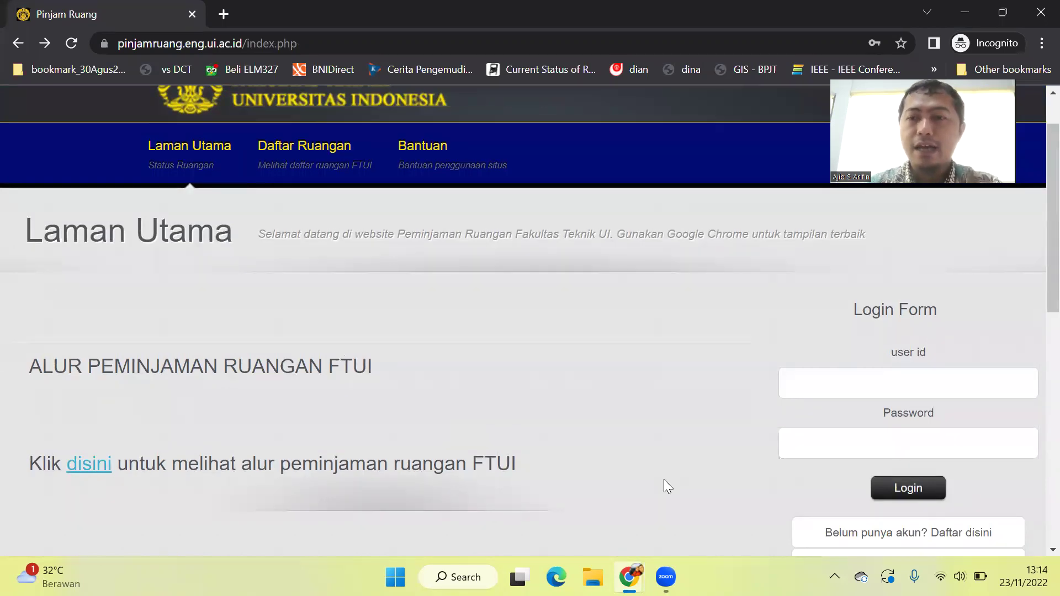
scroll(697, 437, "down", 1)
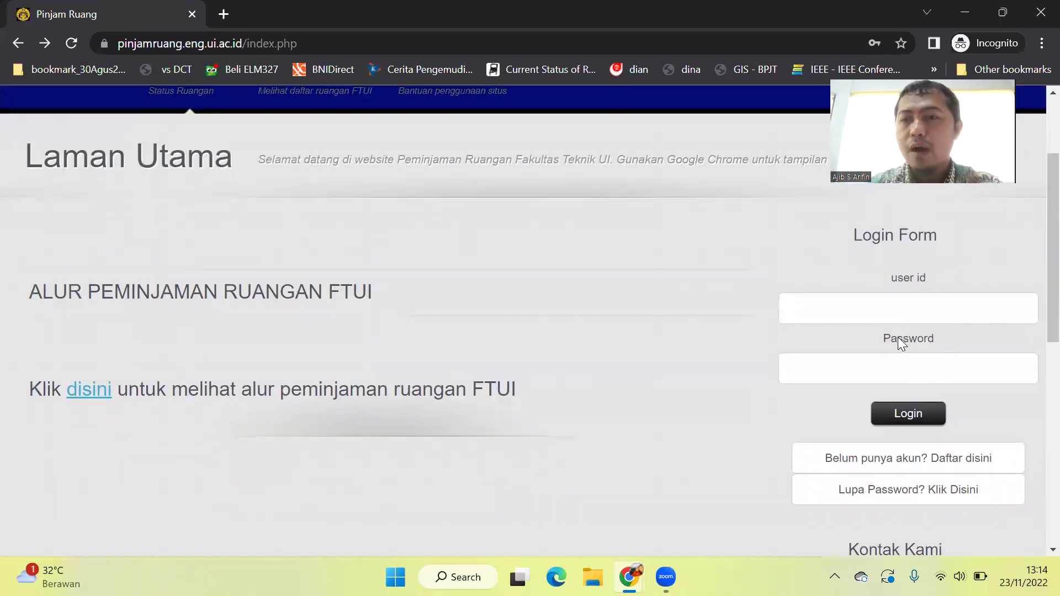
left_click(922, 298)
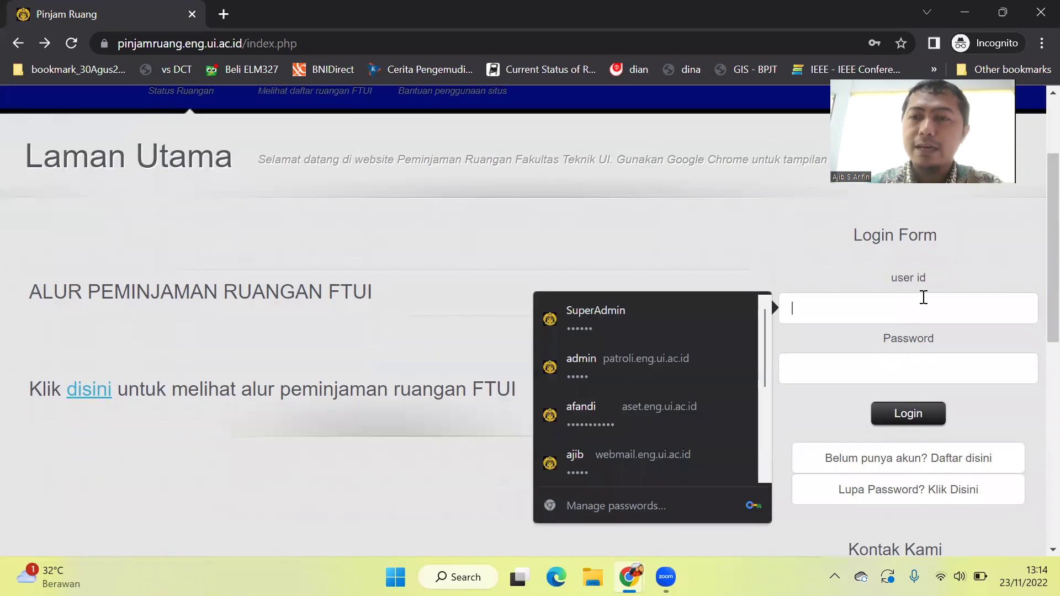
left_click(913, 370)
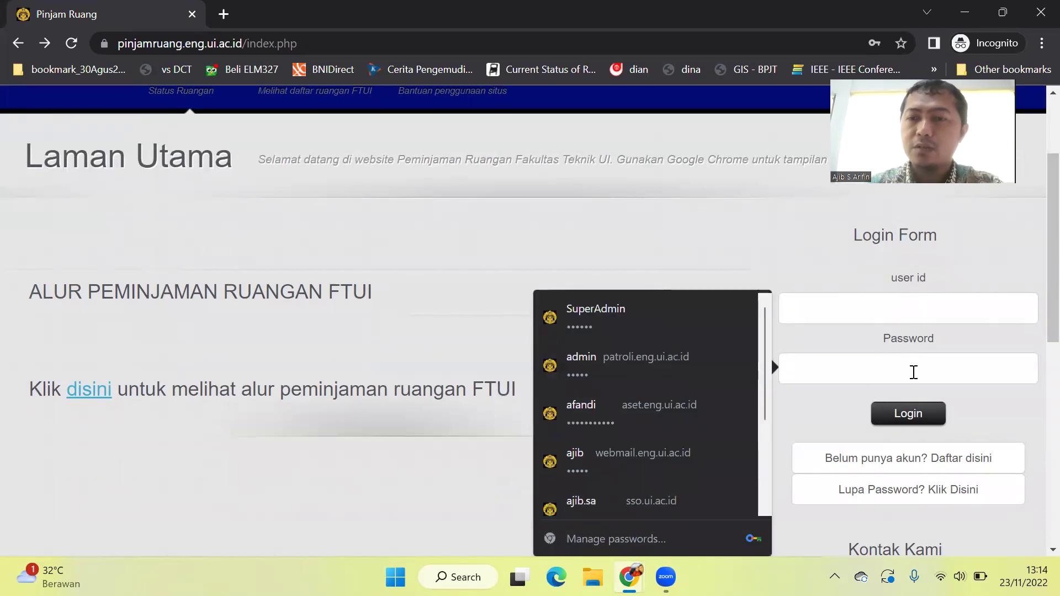
left_click(747, 231)
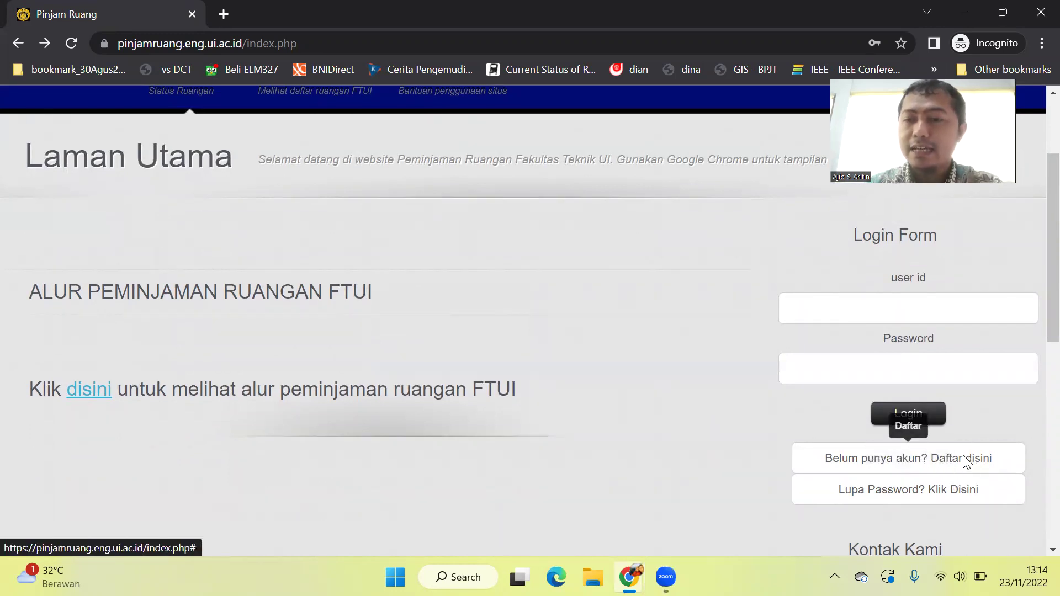
left_click(914, 464)
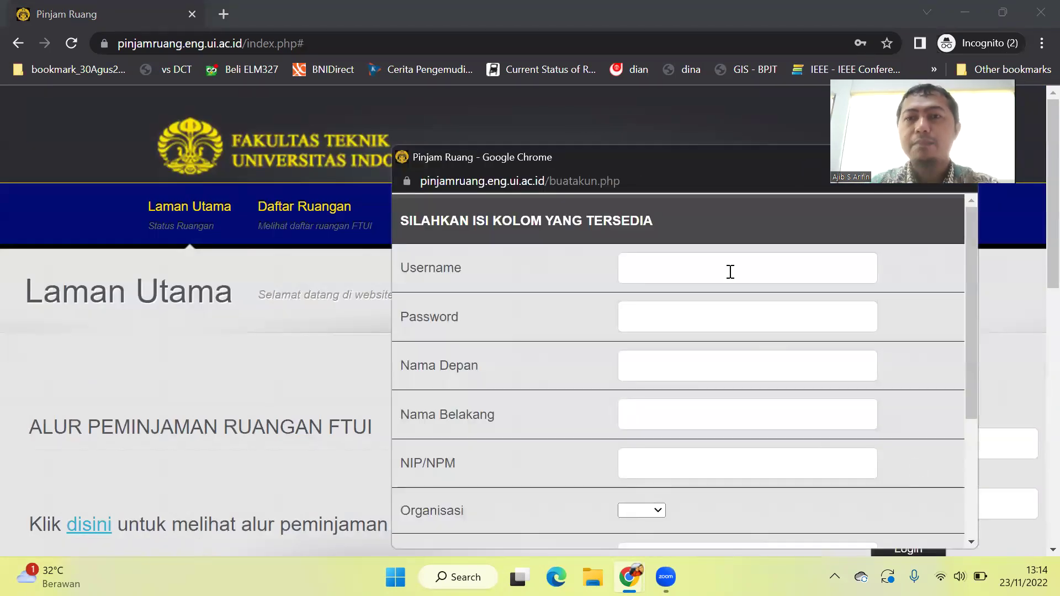
Enter the new username and password plus the user's first and last name.
left_click(730, 271)
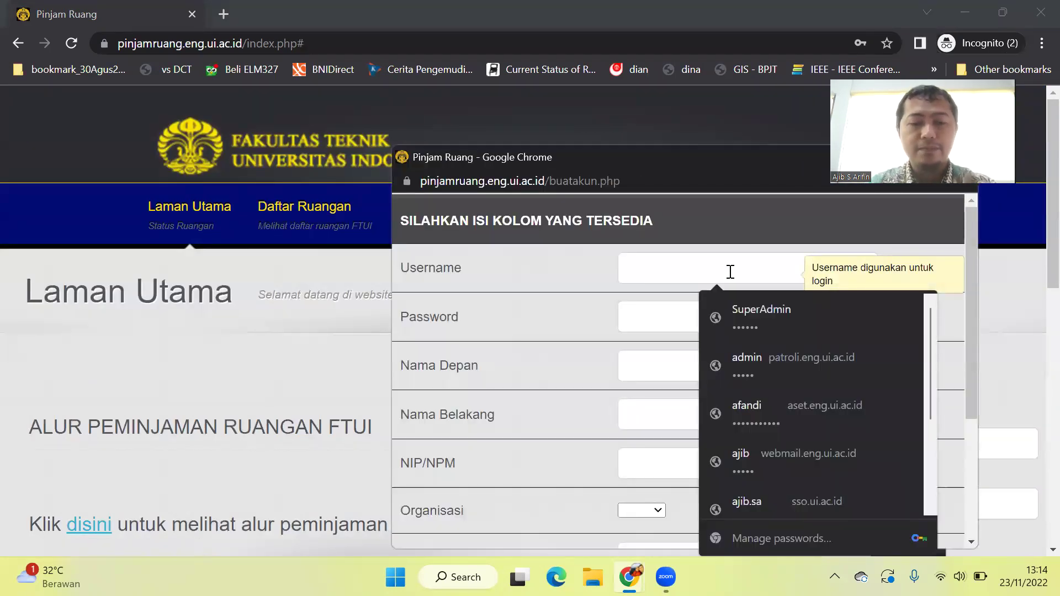
type("joko1")
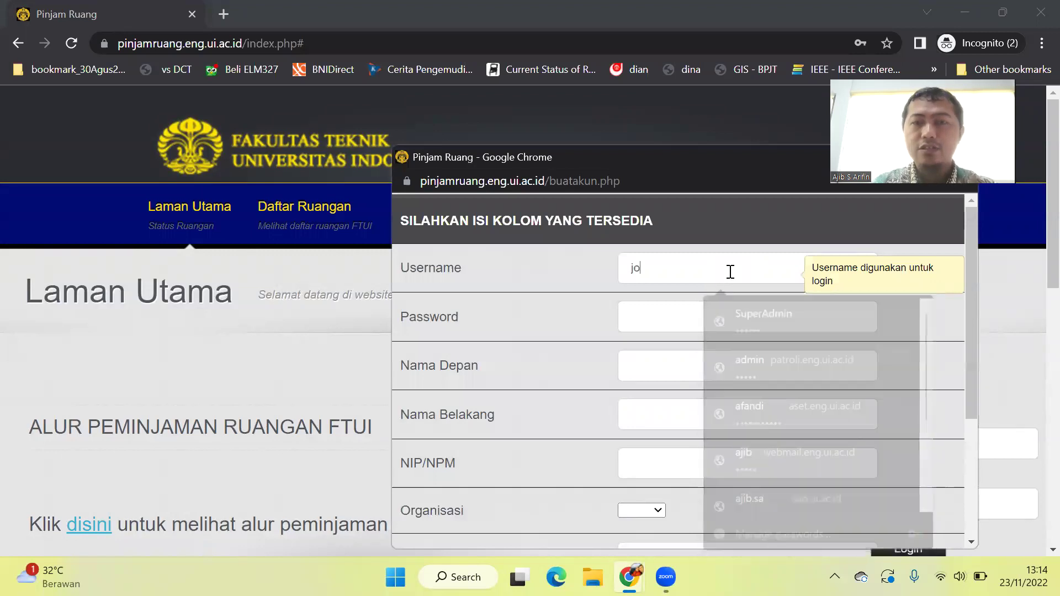
left_click(703, 317)
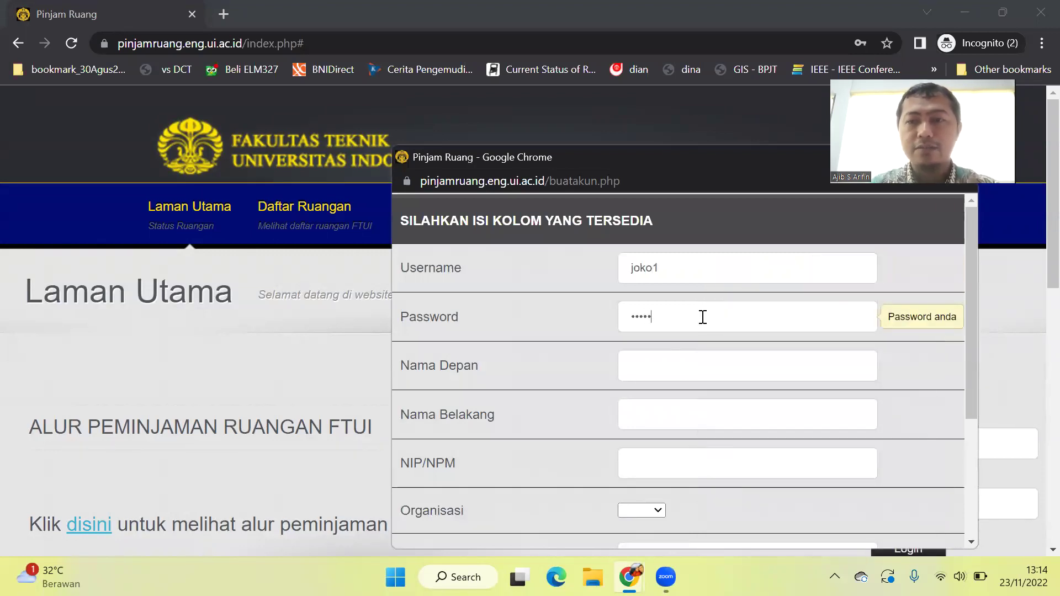
scroll(702, 316, "down", 1)
left_click(678, 340)
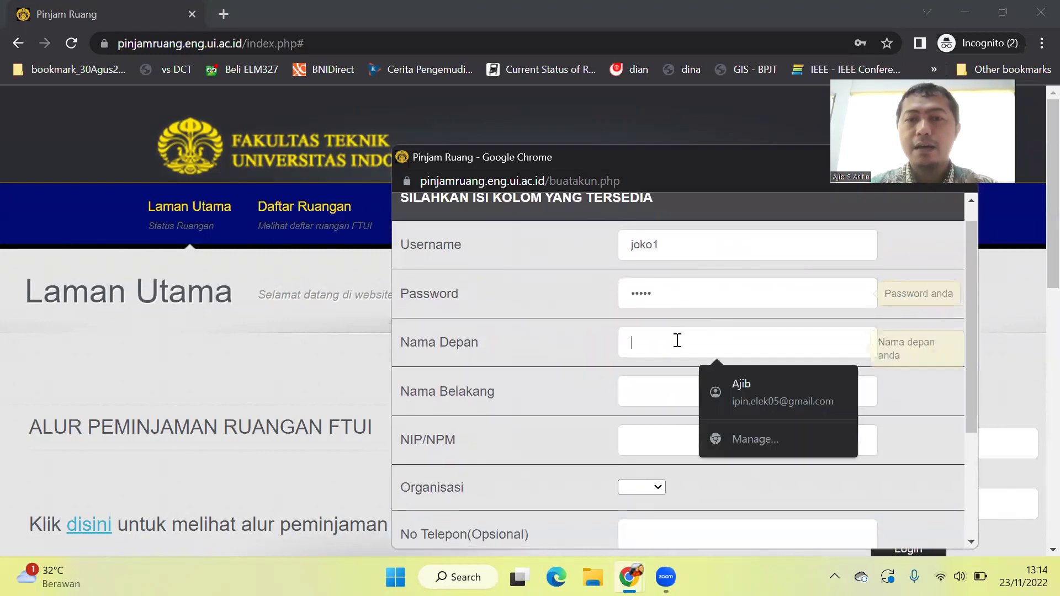
type("Joko")
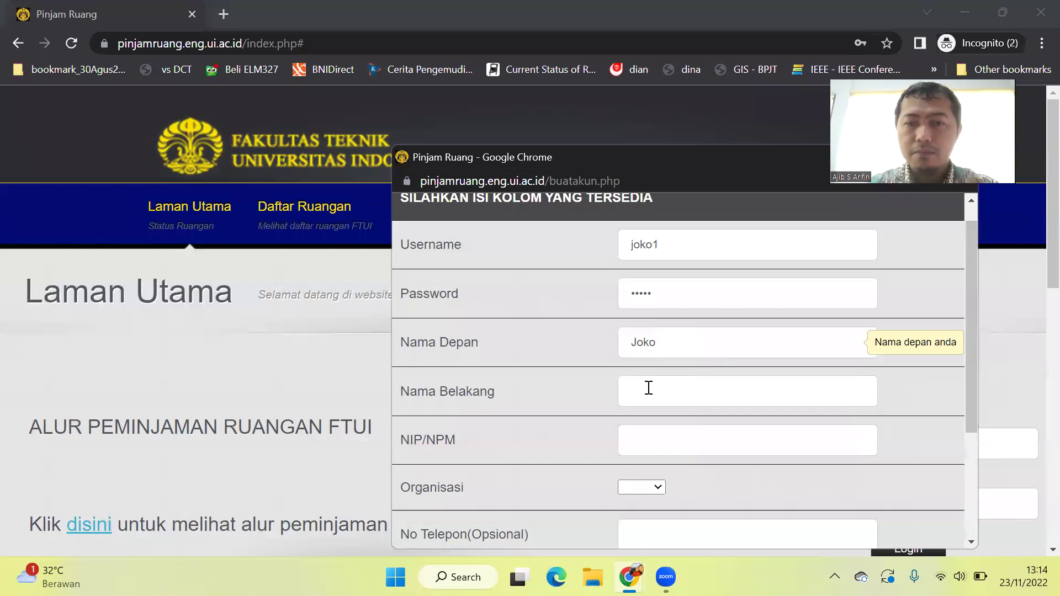
left_click(648, 388)
type("Tingkir")
Add the NIP/NPM number, set organisation to Other, fill phone and e-mail, and submit.
scroll(648, 389, "down", 1)
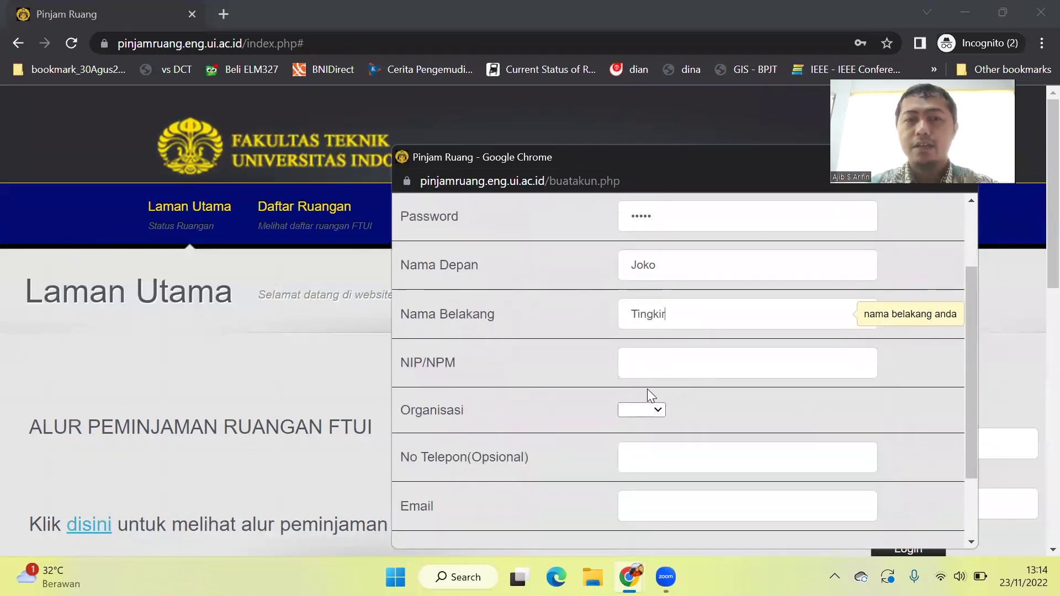
left_click(666, 364)
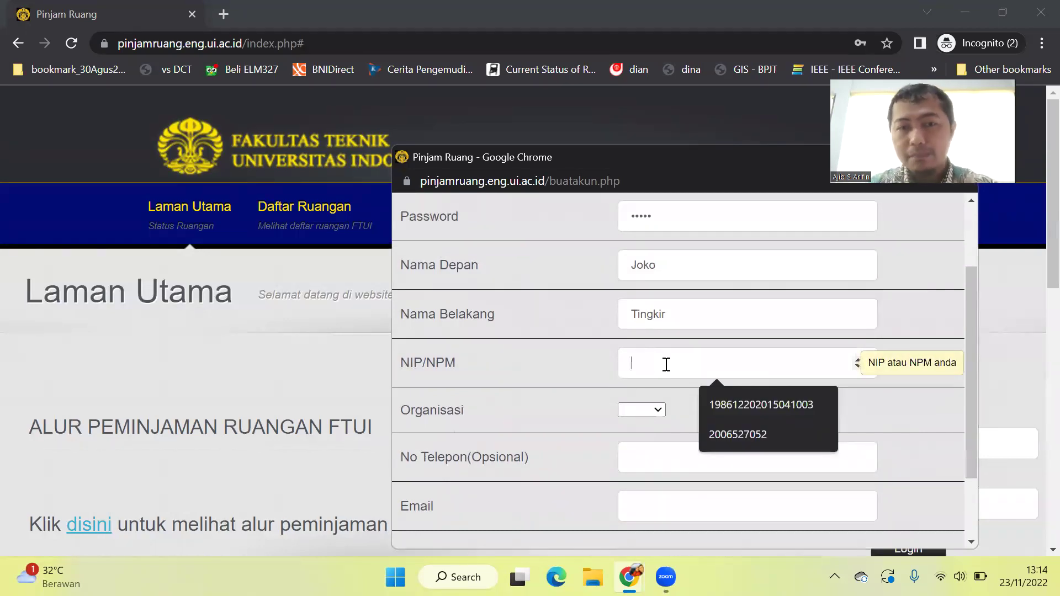
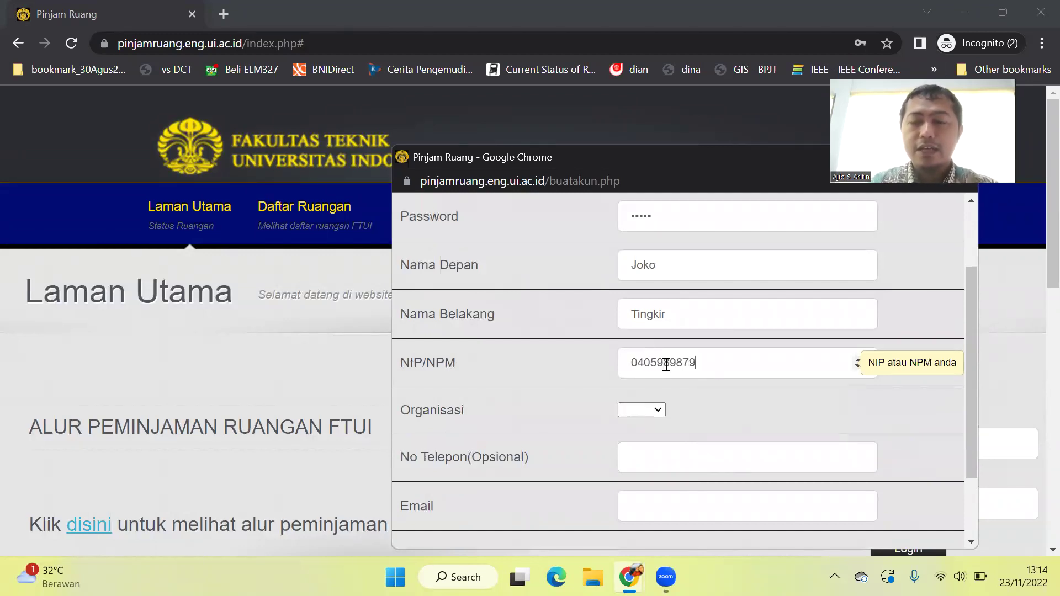
left_click(652, 411)
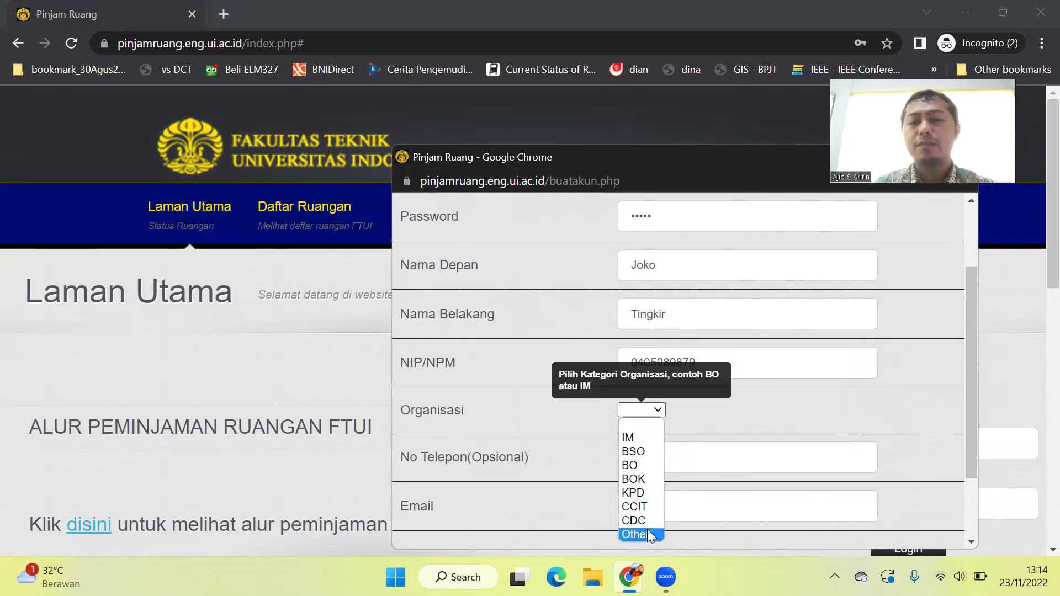
left_click(648, 531)
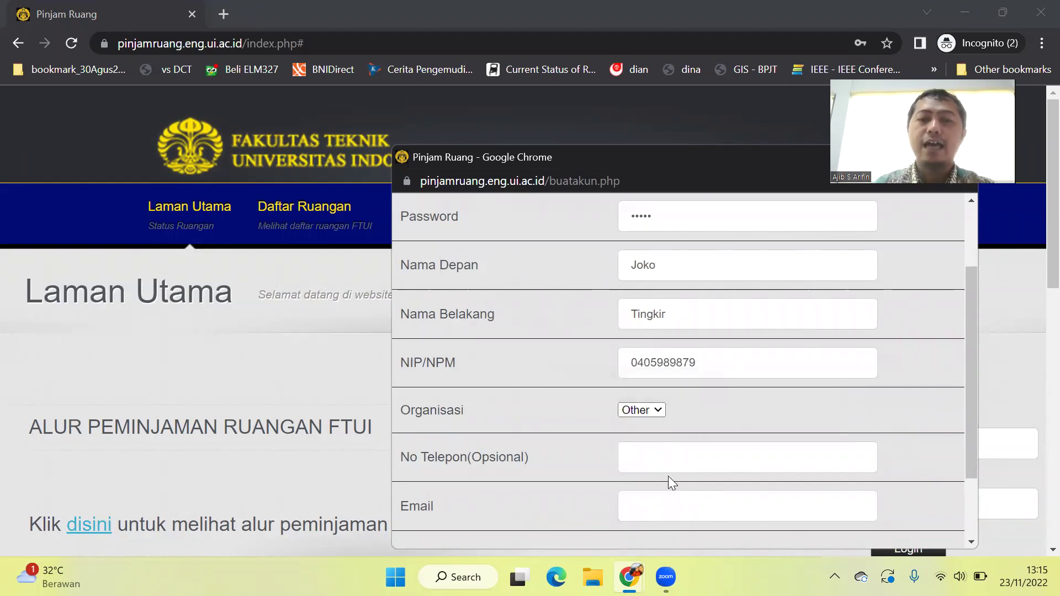
scroll(669, 460, "down", 2)
left_click(681, 379)
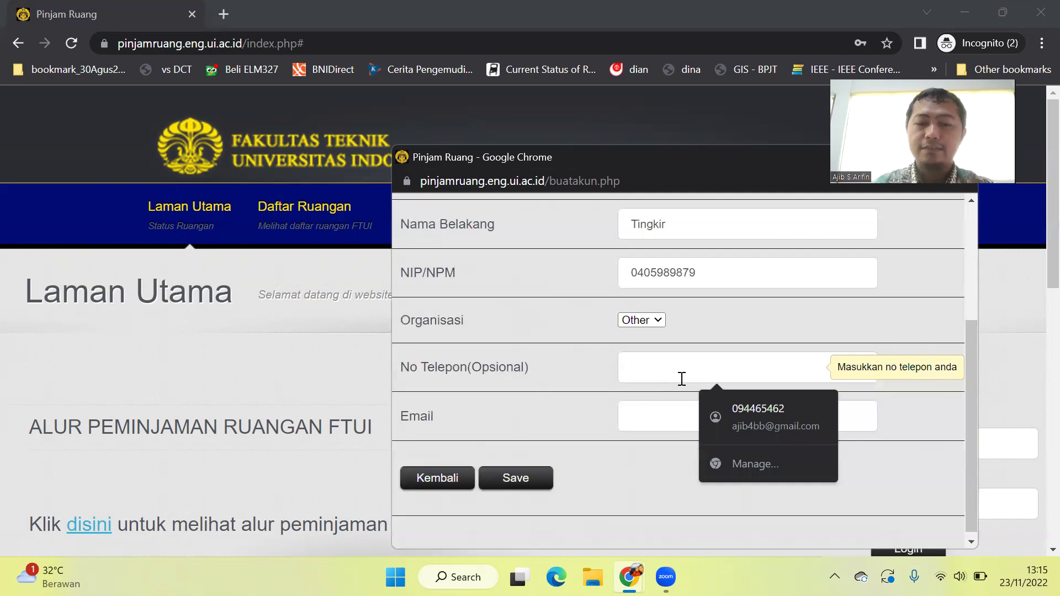
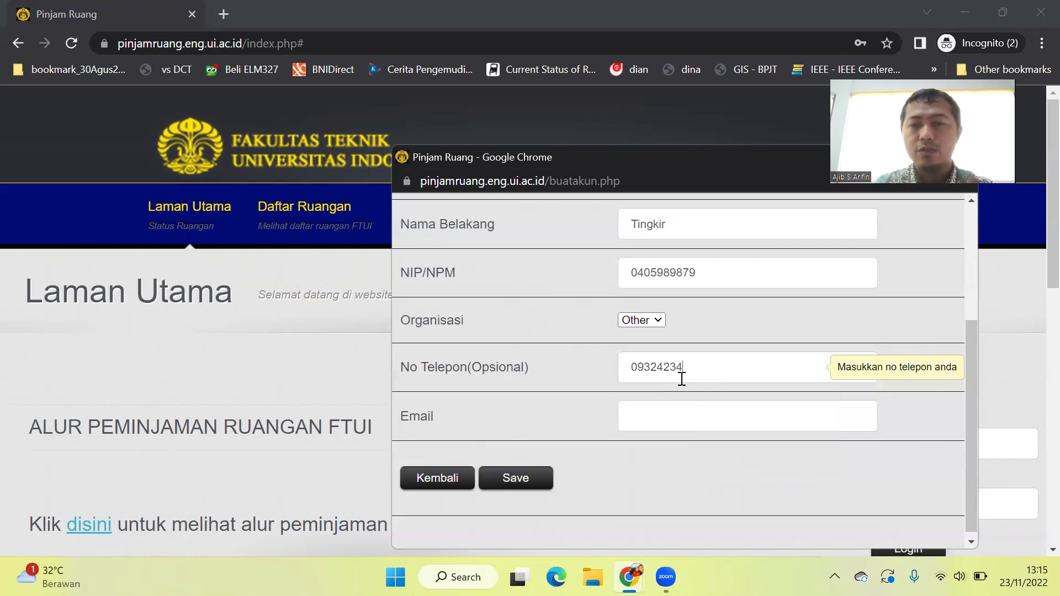
left_click(661, 414)
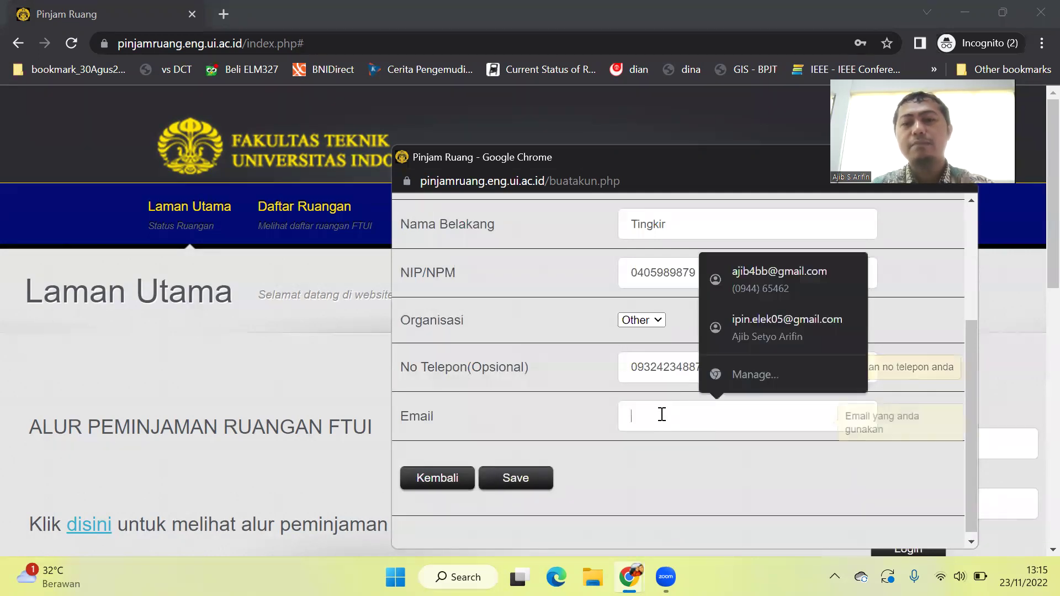
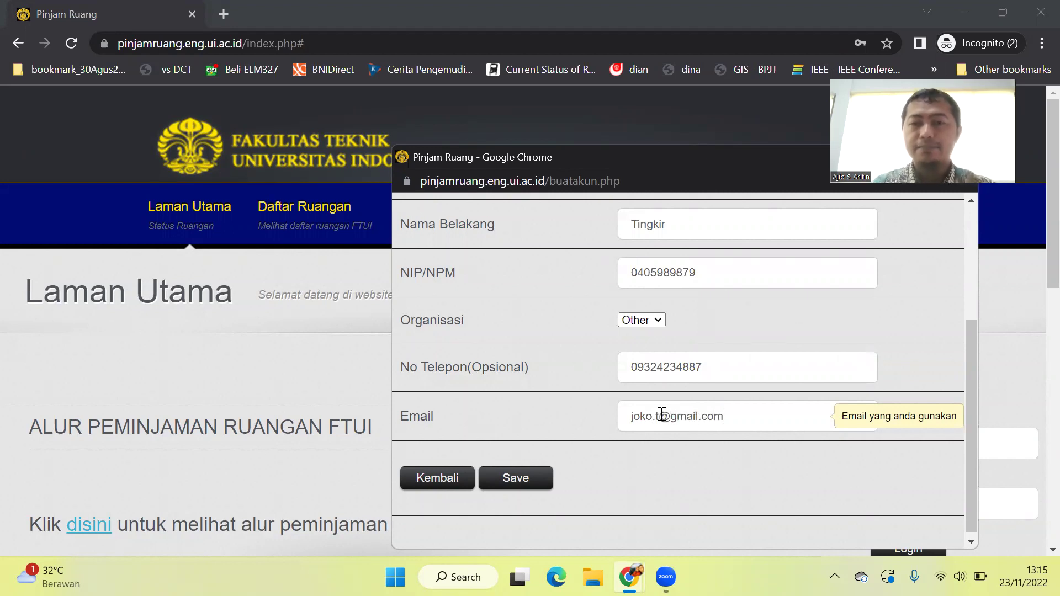
left_click(534, 480)
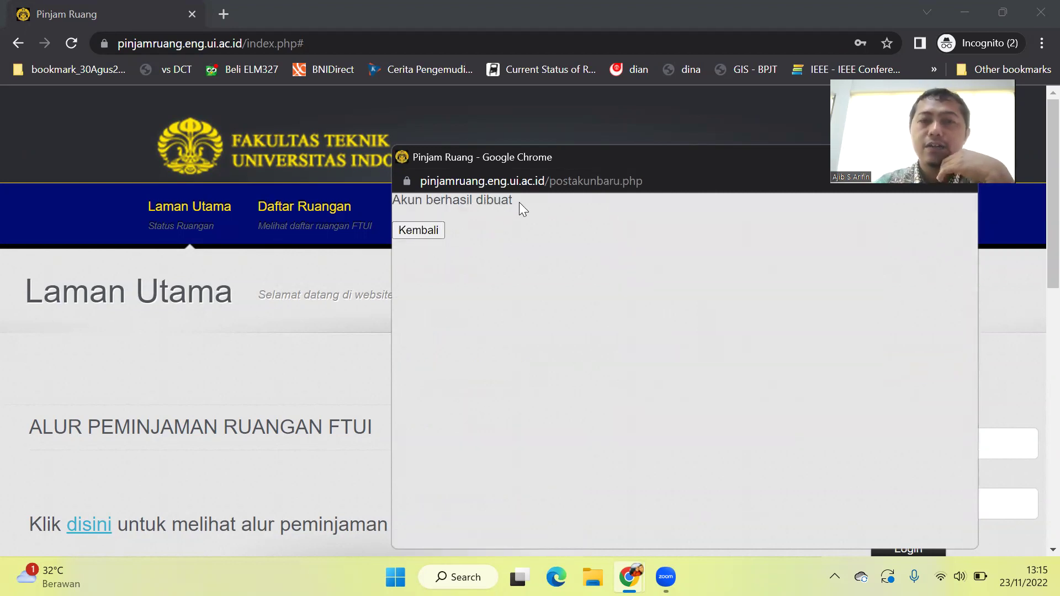
Highlight the 'Akun berhasil dibuat' confirmation and return to the main page.
left_click_drag(518, 202, 435, 201)
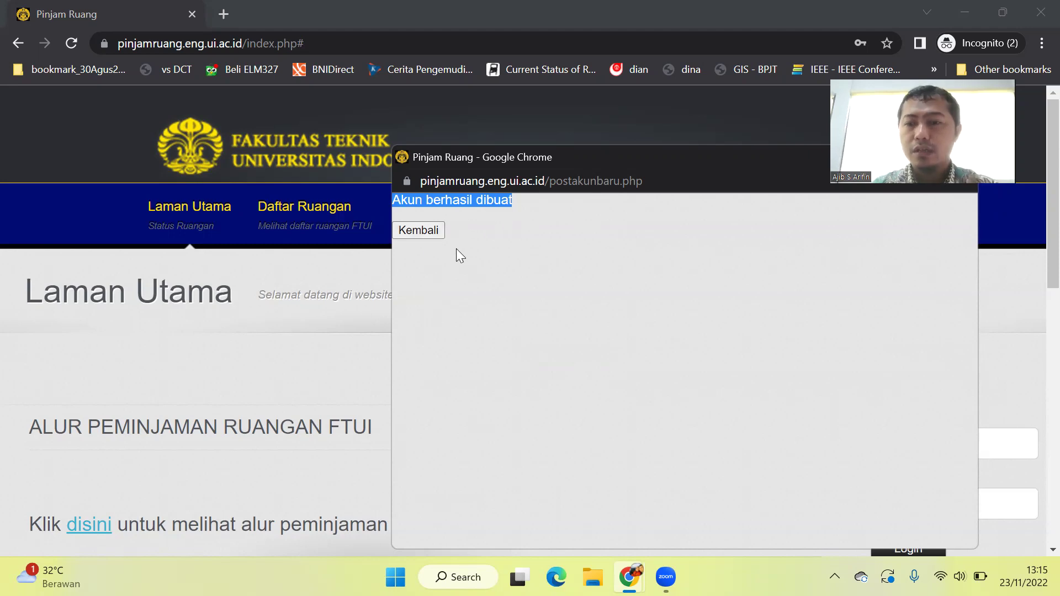
left_click(430, 230)
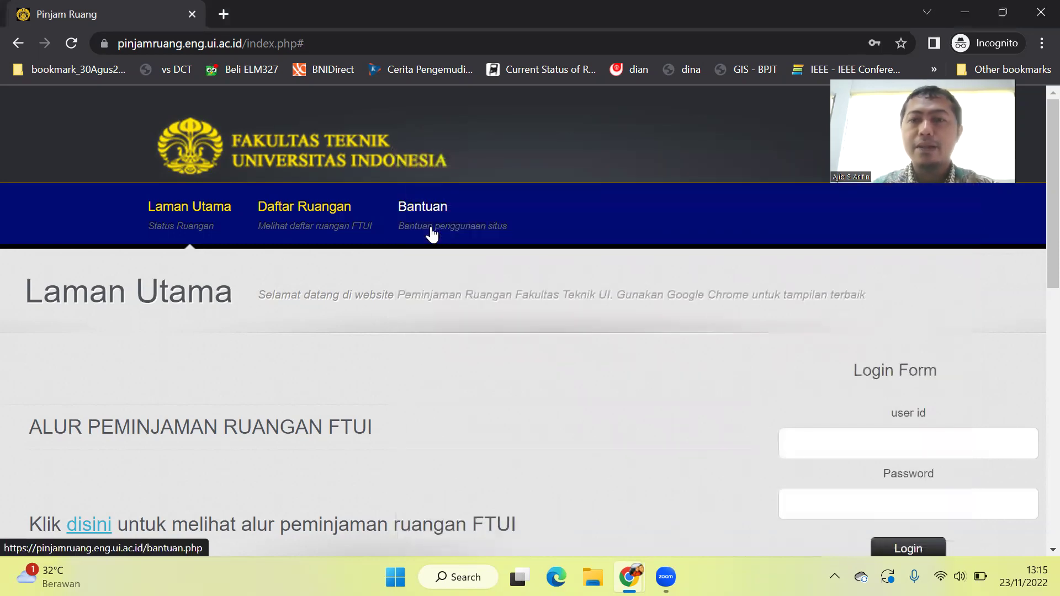
Log in with the newly created account's user id and password.
left_click(819, 438)
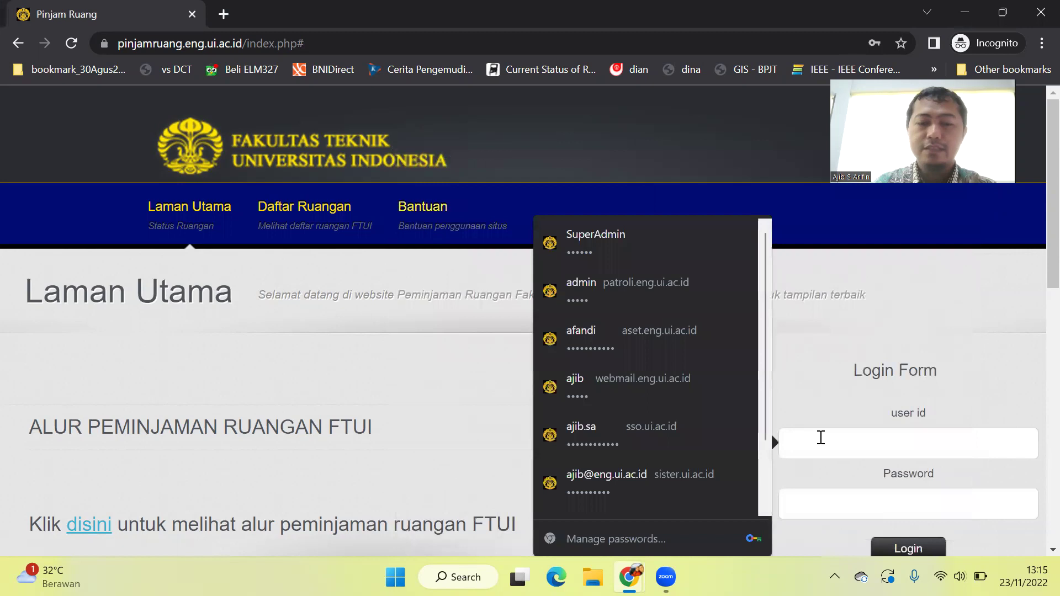
type("joko")
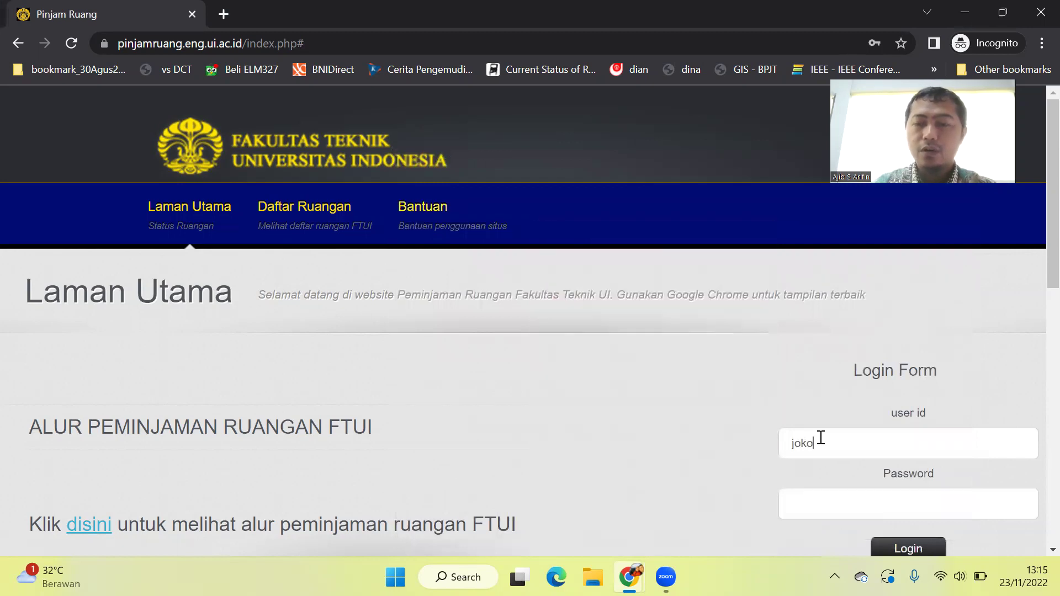
type("1")
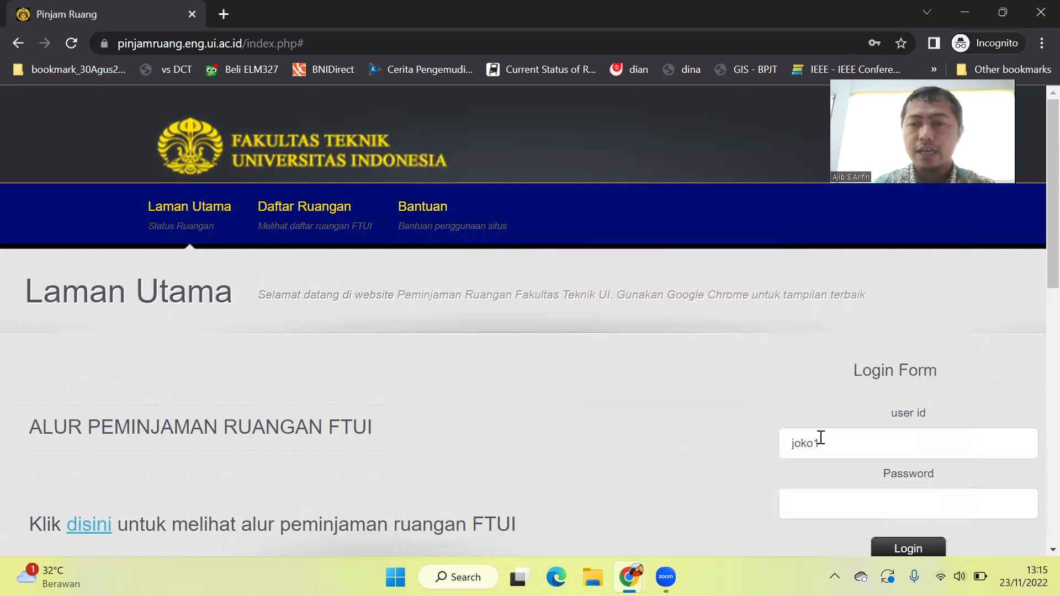
left_click(820, 494)
type("•••••")
scroll(884, 424, "down", 2)
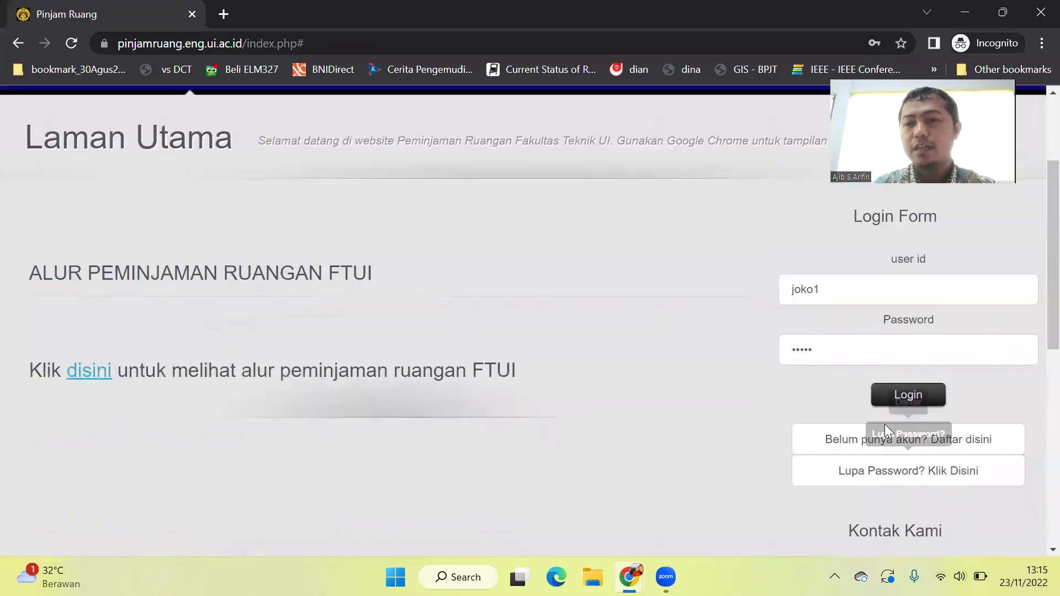
left_click(918, 395)
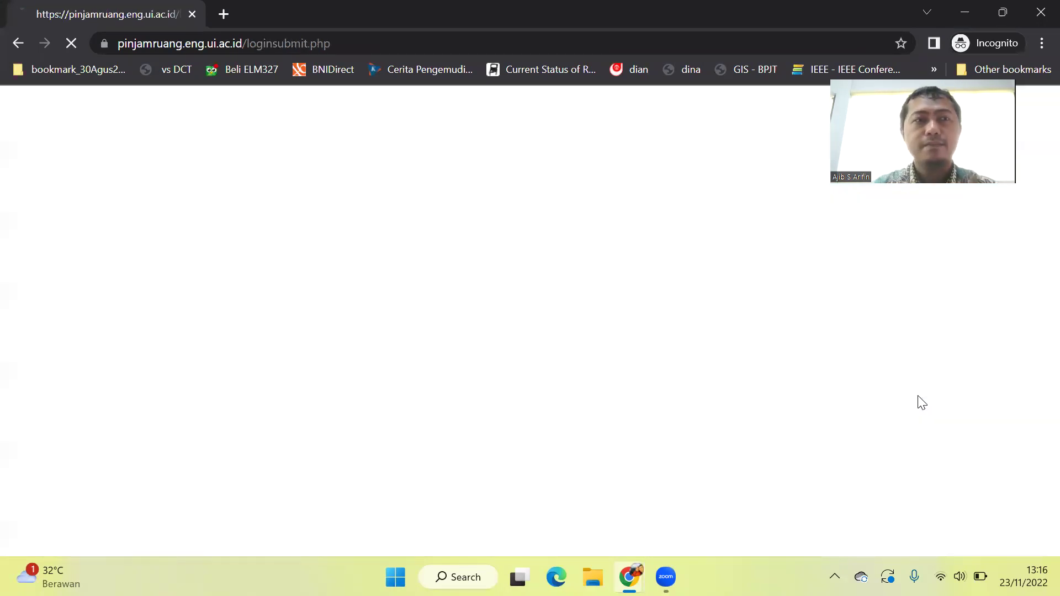
scroll(616, 444, "down", 1)
scroll(616, 444, "up", 1)
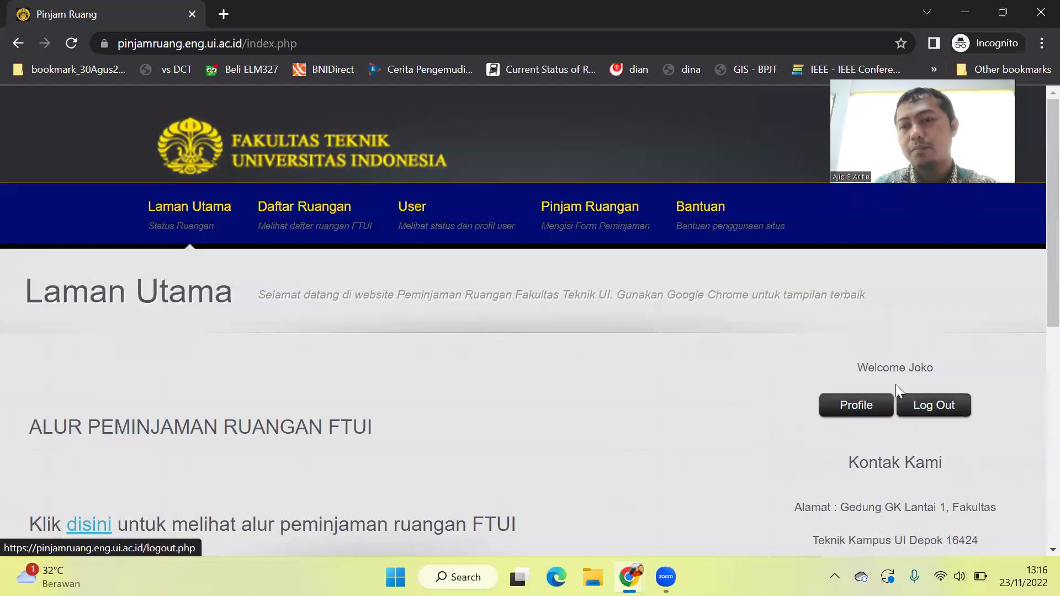
Browse the Data User profile page and its Edit Pass option, then go to Pinjam Ruangan.
left_click(855, 408)
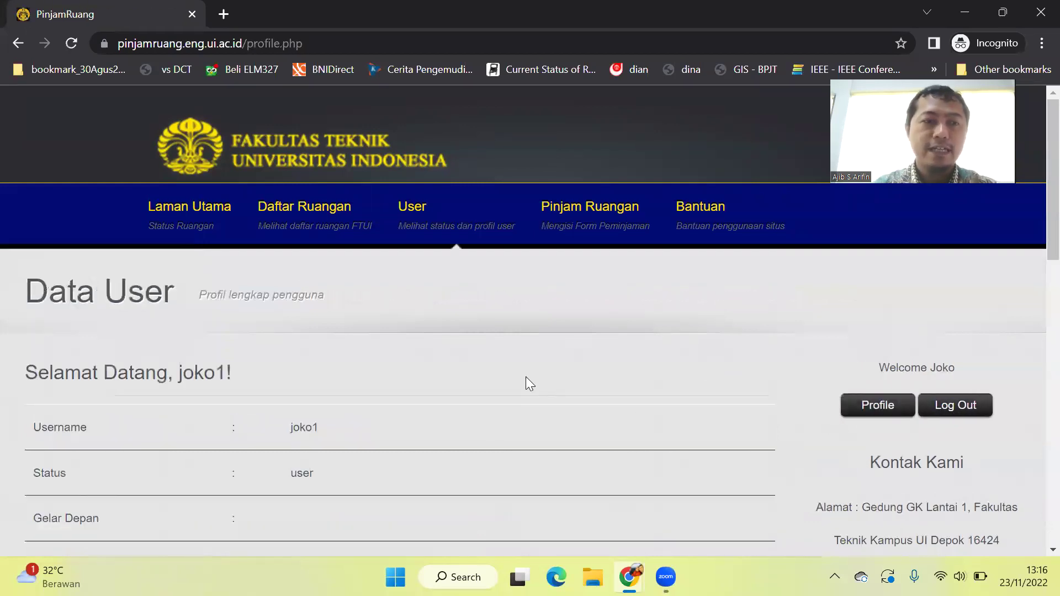
scroll(525, 376, "down", 2)
scroll(526, 377, "down", 2)
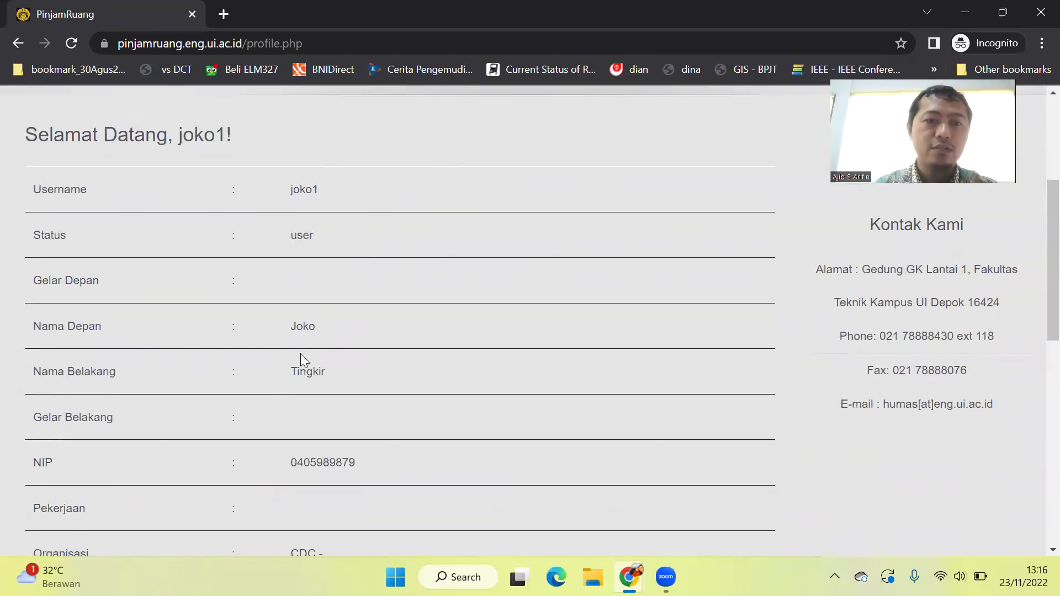
scroll(300, 353, "down", 2)
scroll(302, 354, "down", 2)
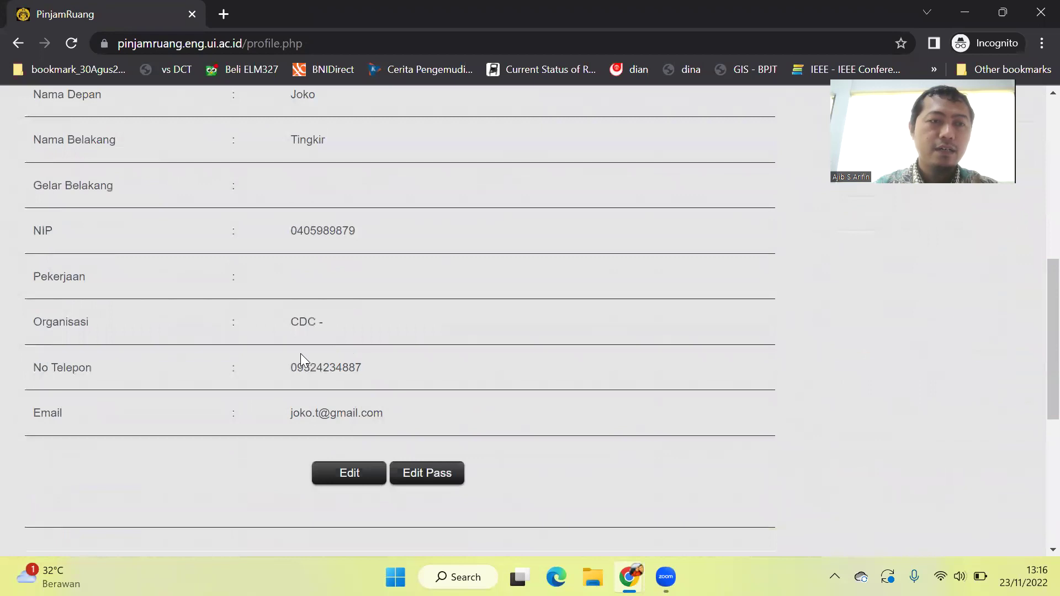
scroll(301, 353, "down", 2)
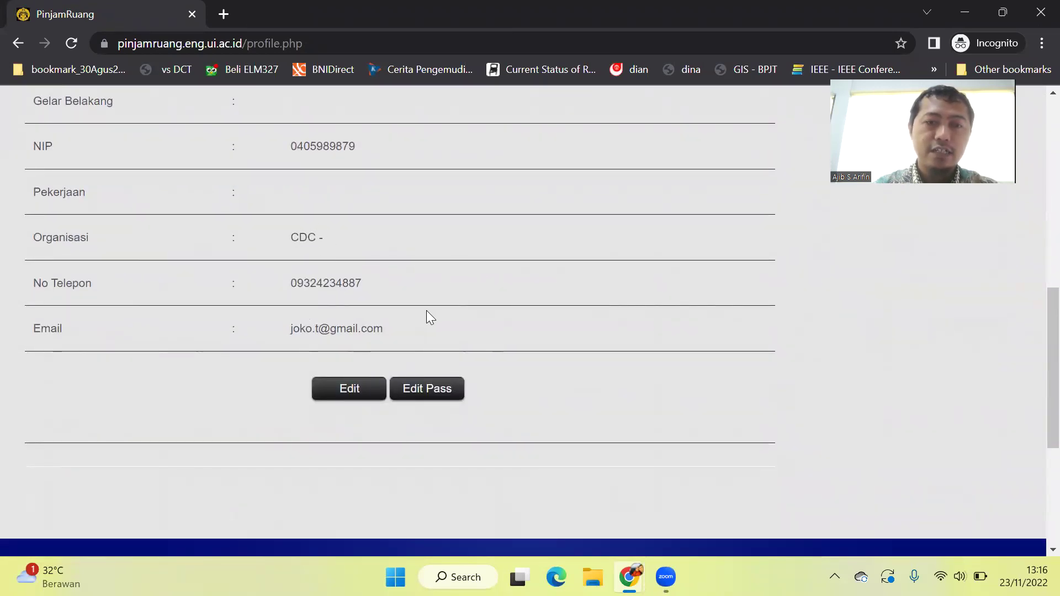
scroll(384, 282, "up", 4)
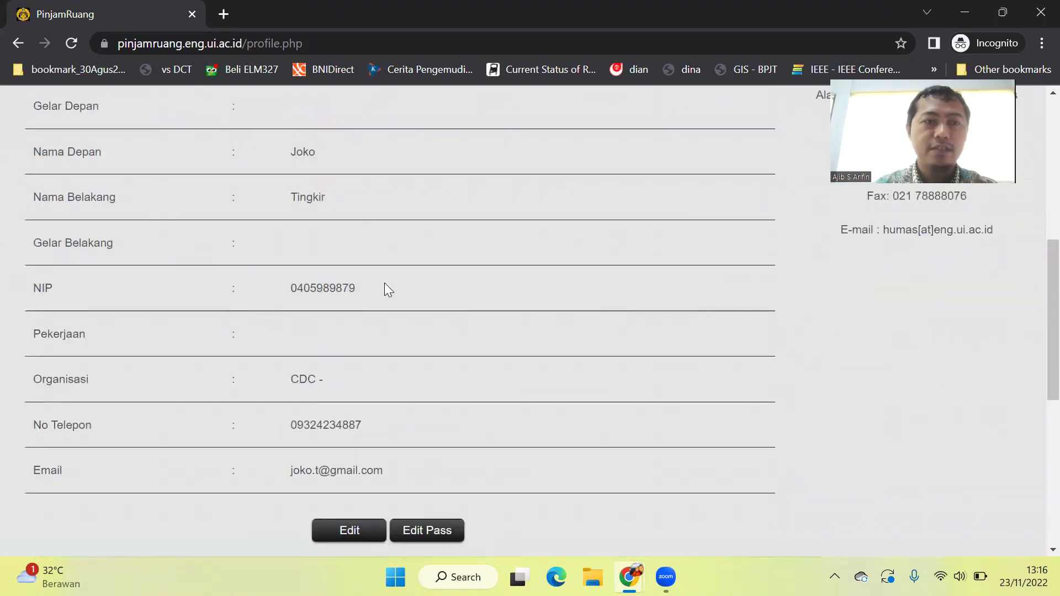
scroll(384, 283, "down", 2)
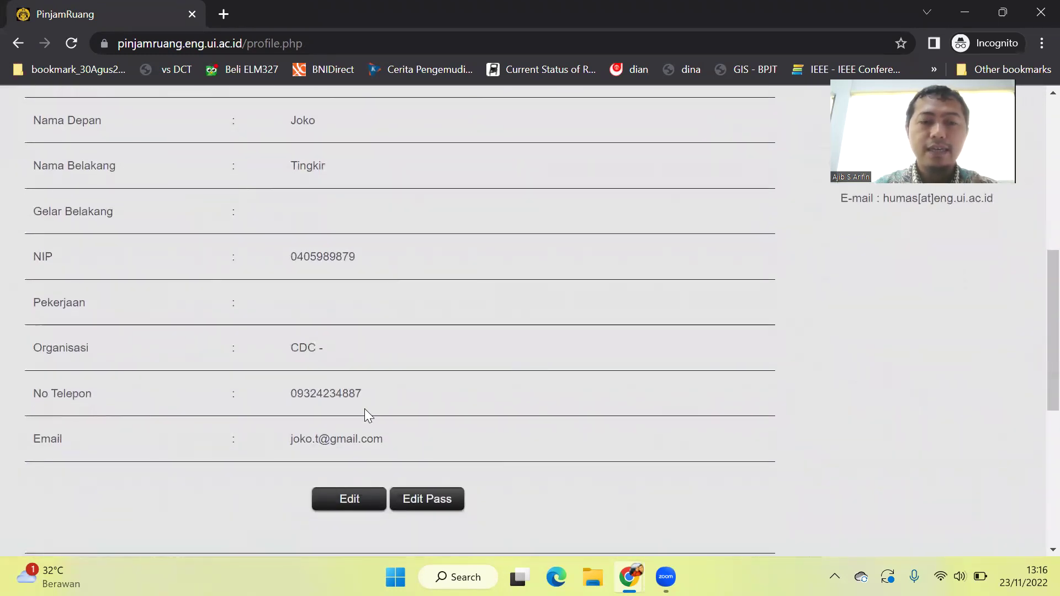
left_click(418, 490)
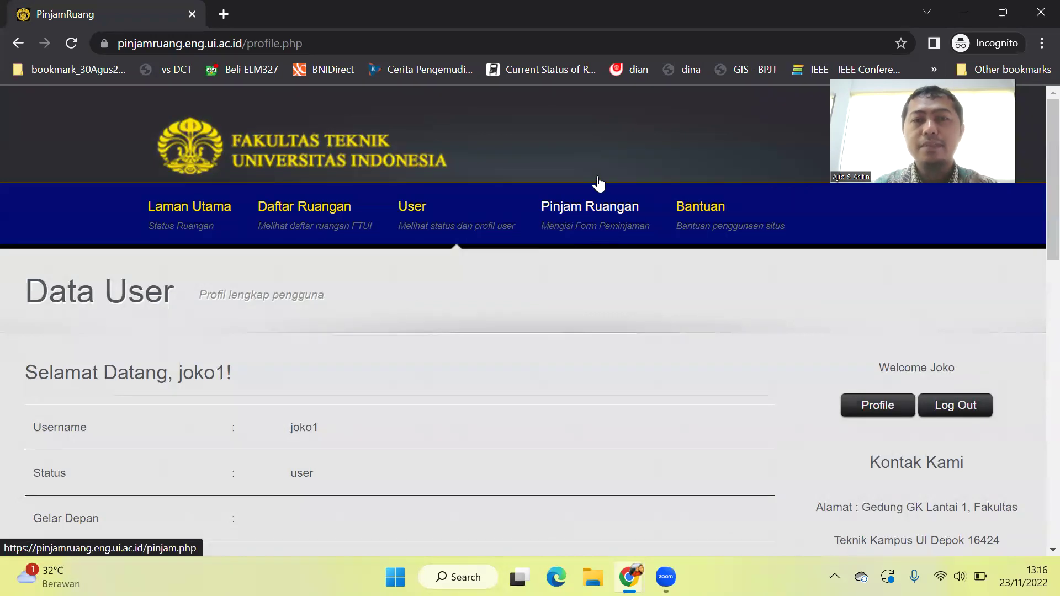
left_click(588, 211)
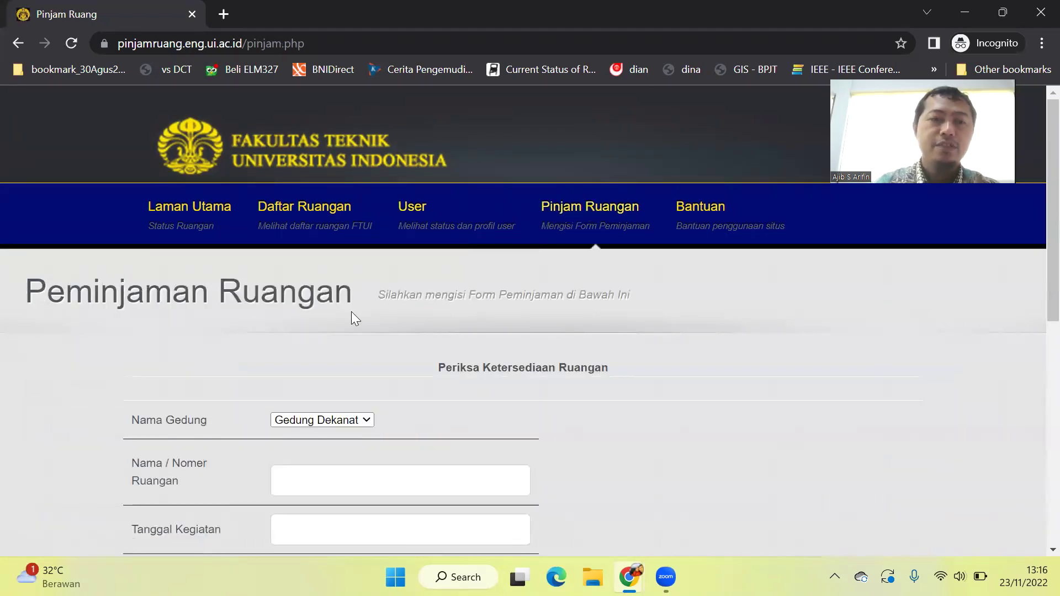
Select Gedung S as the building and room S.203.
scroll(351, 312, "down", 1)
scroll(351, 312, "down", 1)
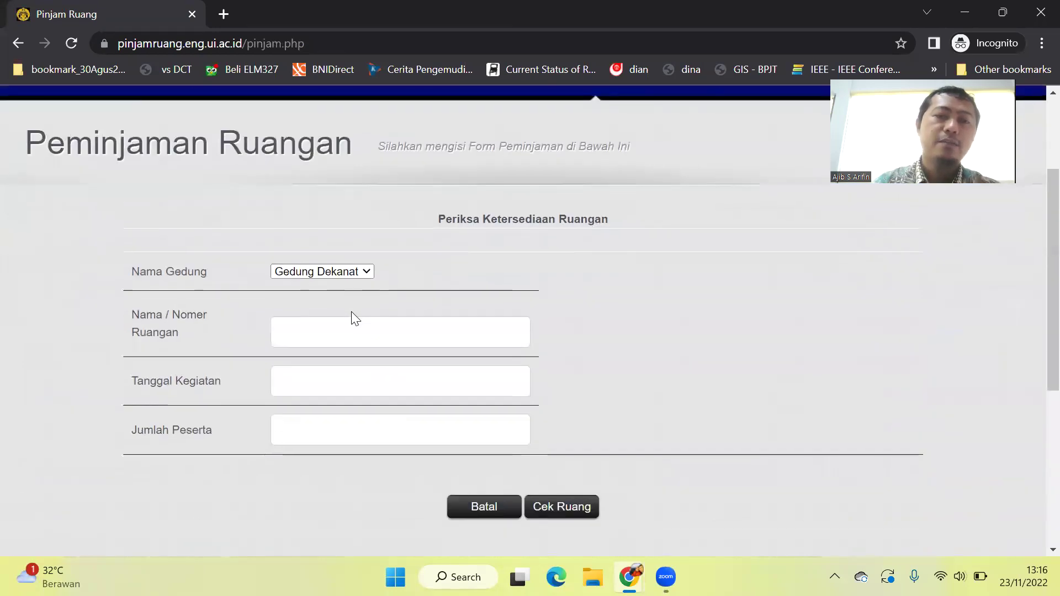
left_click(350, 272)
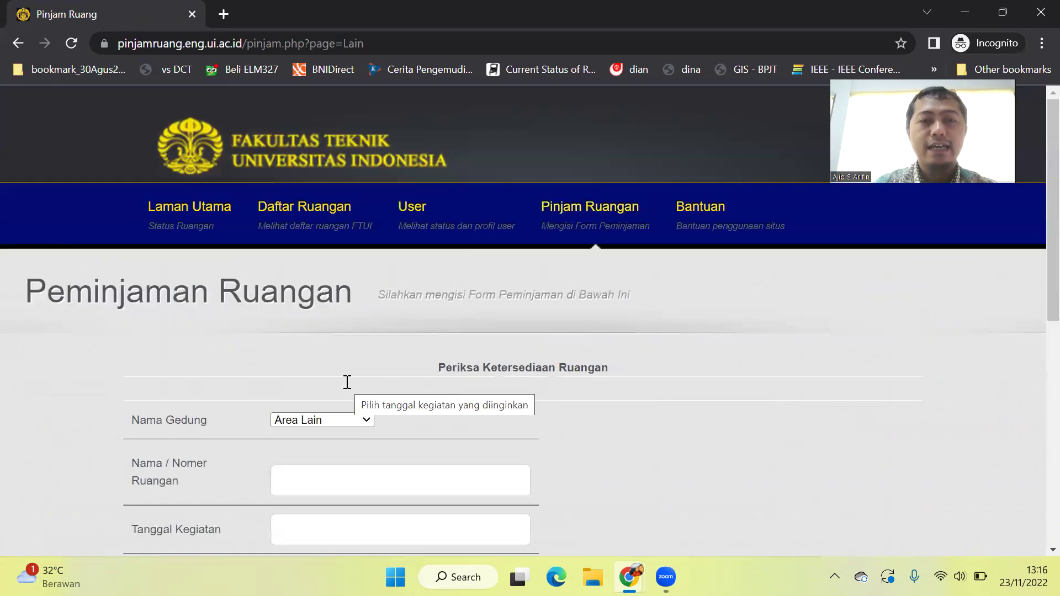
scroll(347, 382, "down", 3)
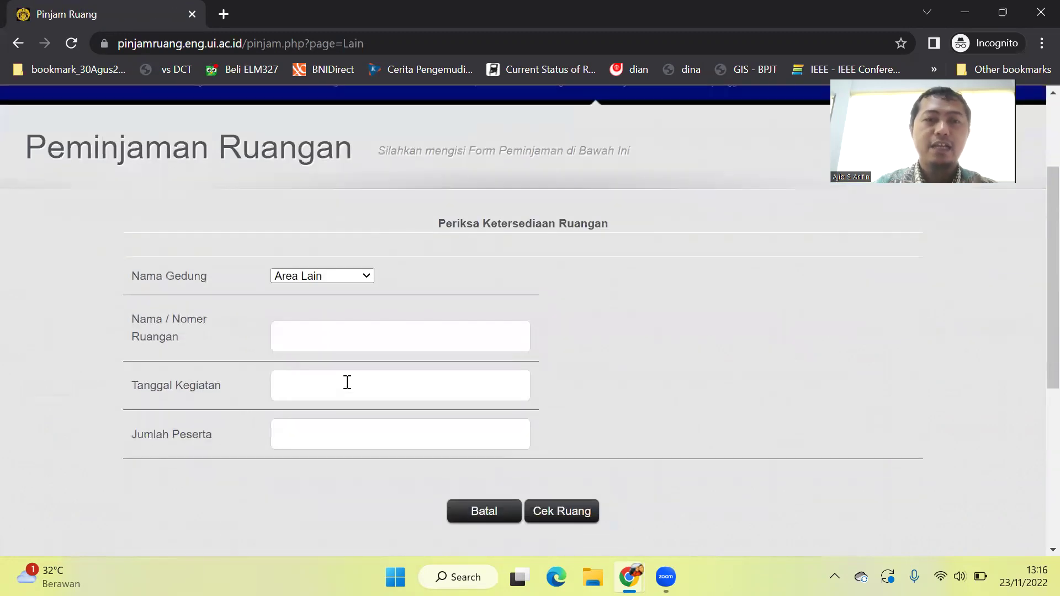
left_click(355, 278)
left_click(348, 318)
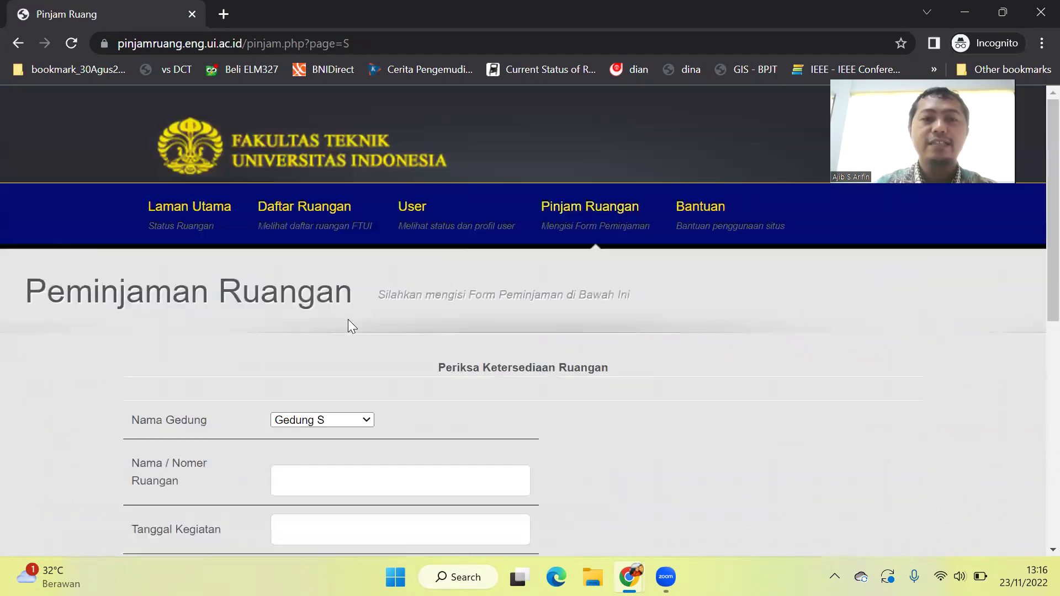
scroll(334, 359, "down", 2)
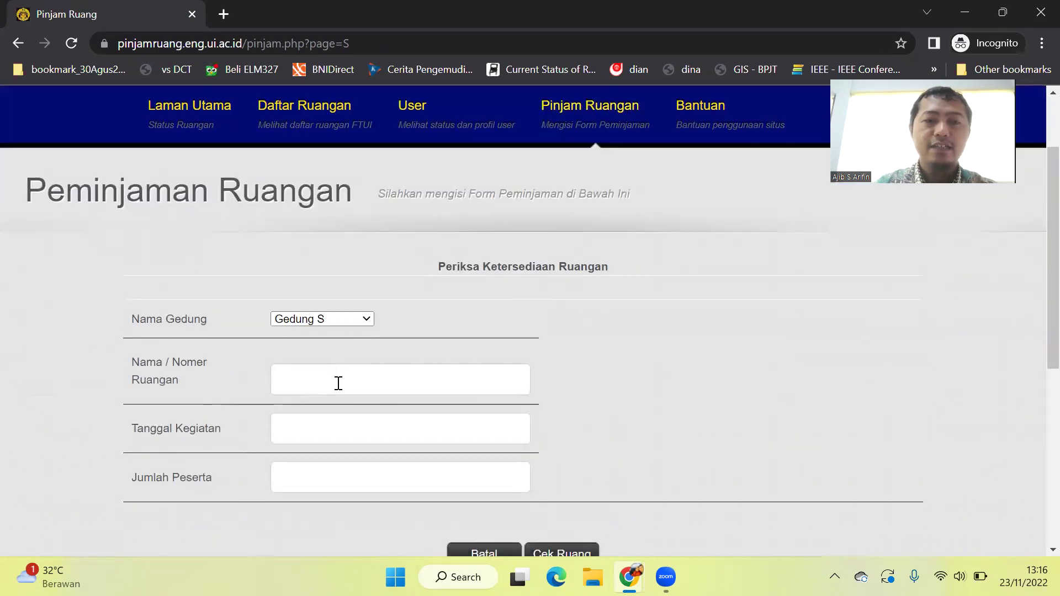
left_click(338, 382)
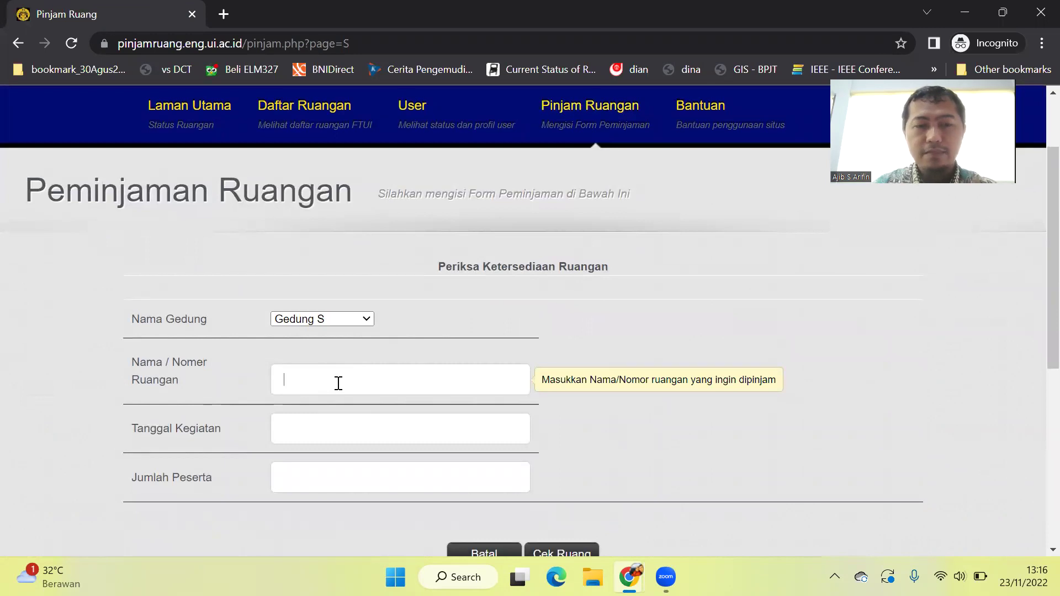
type("r")
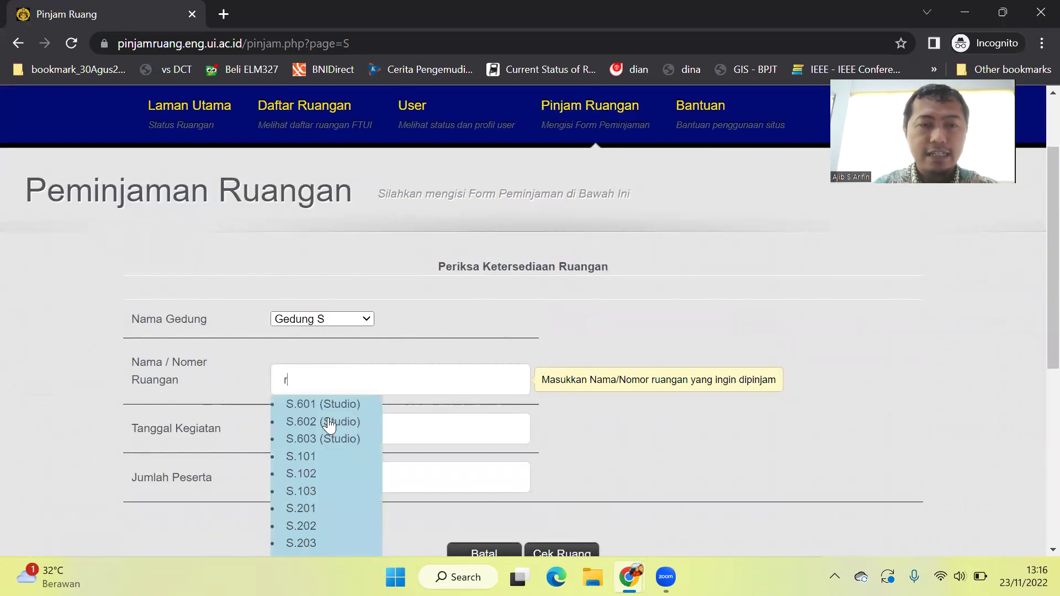
scroll(330, 426, "down", 3)
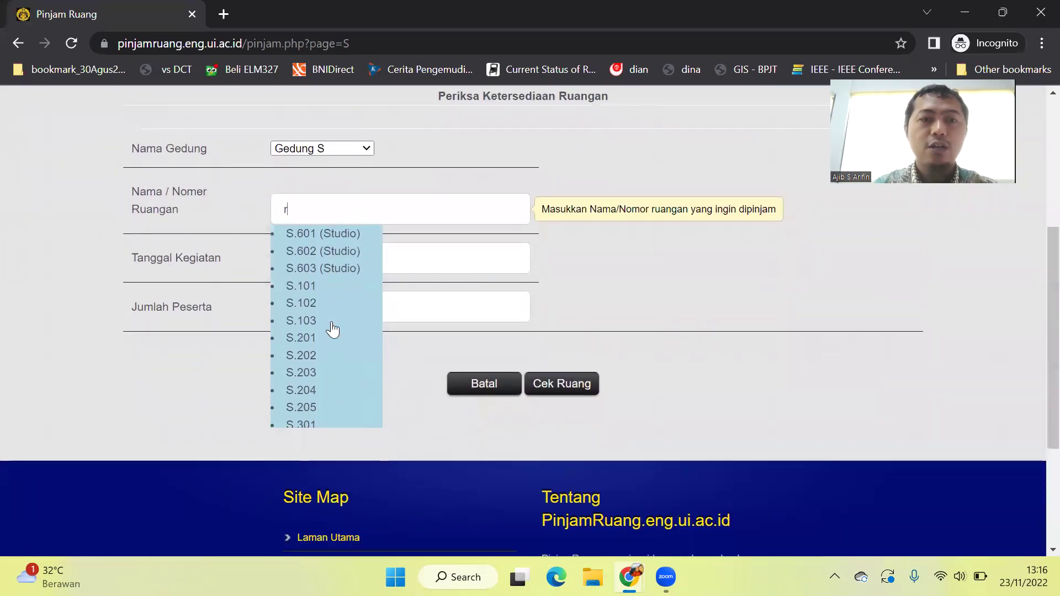
scroll(332, 328, "down", 2)
scroll(331, 327, "up", 1)
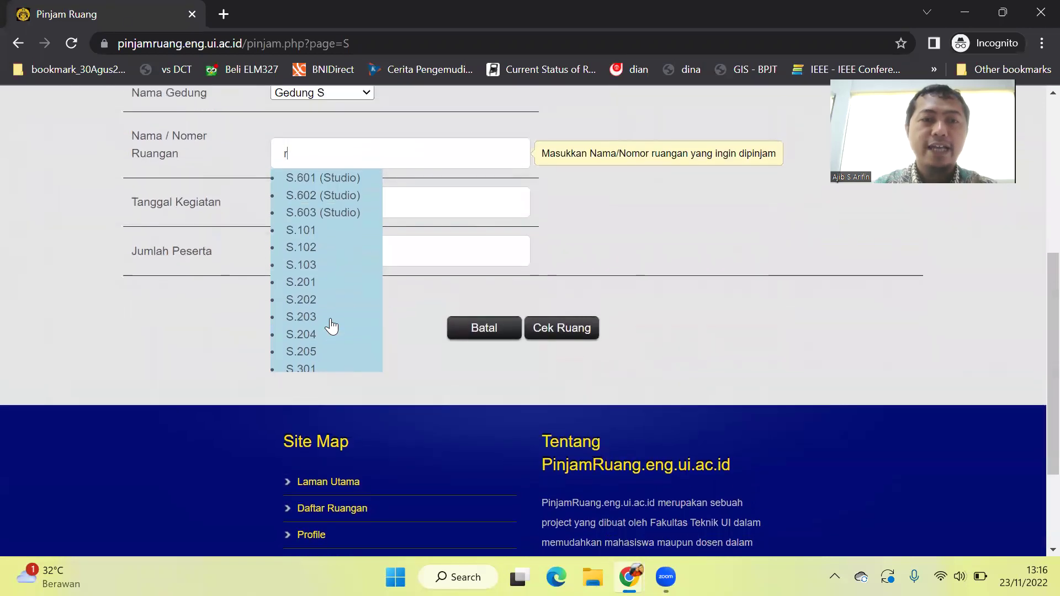
left_click(312, 329)
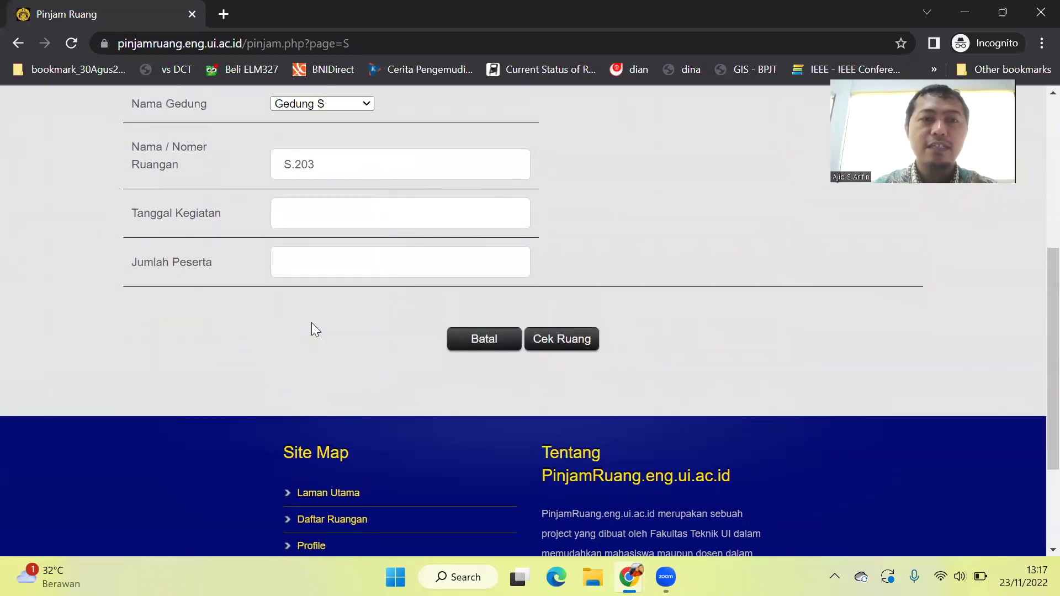
Set the activity date to 24-11-2022 and enter 30 participants.
left_click(370, 211)
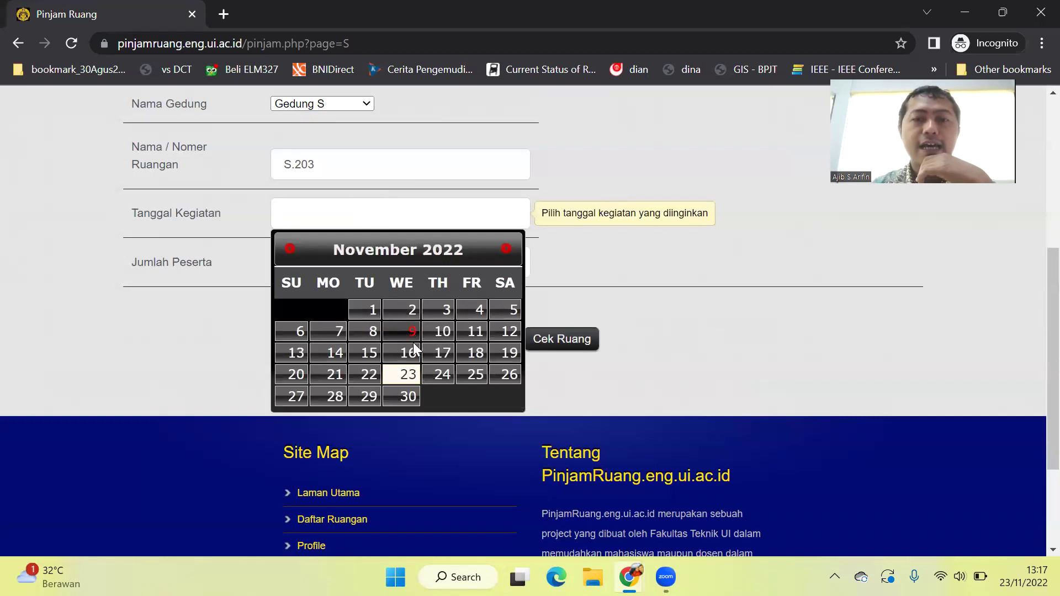
left_click(441, 375)
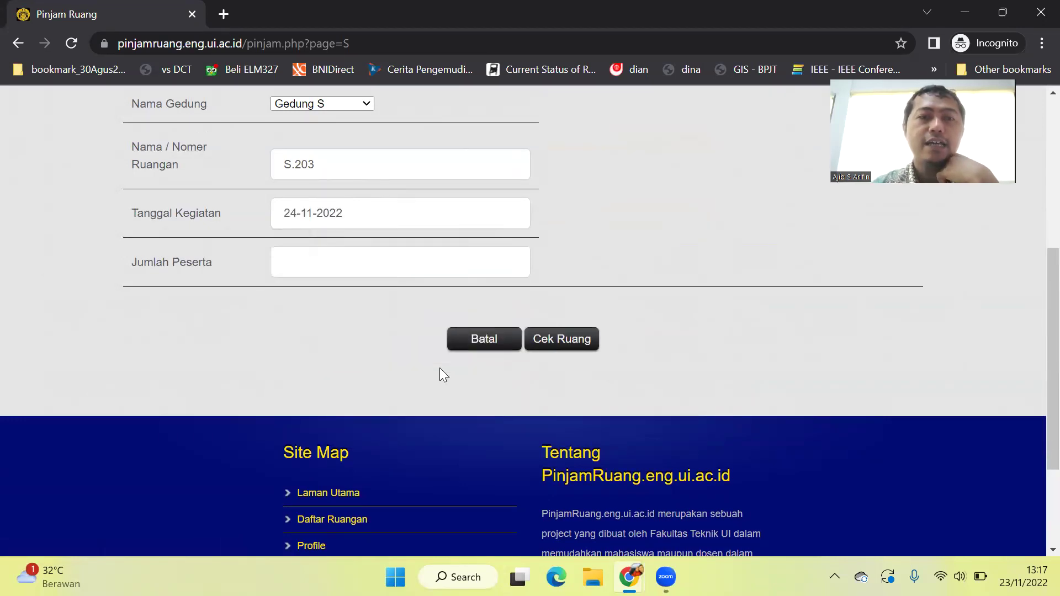
left_click(350, 256)
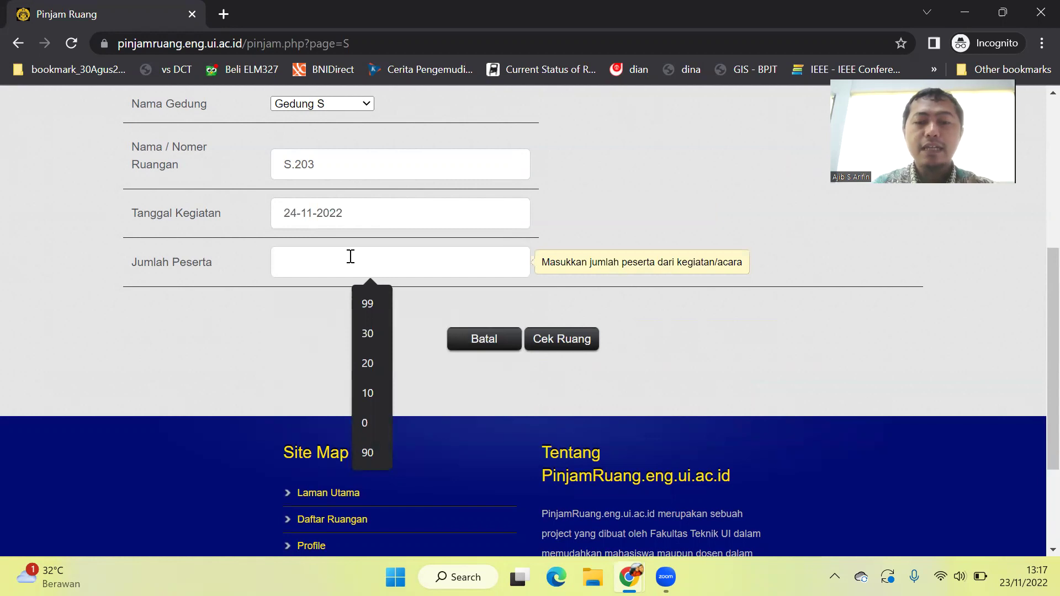
type("30")
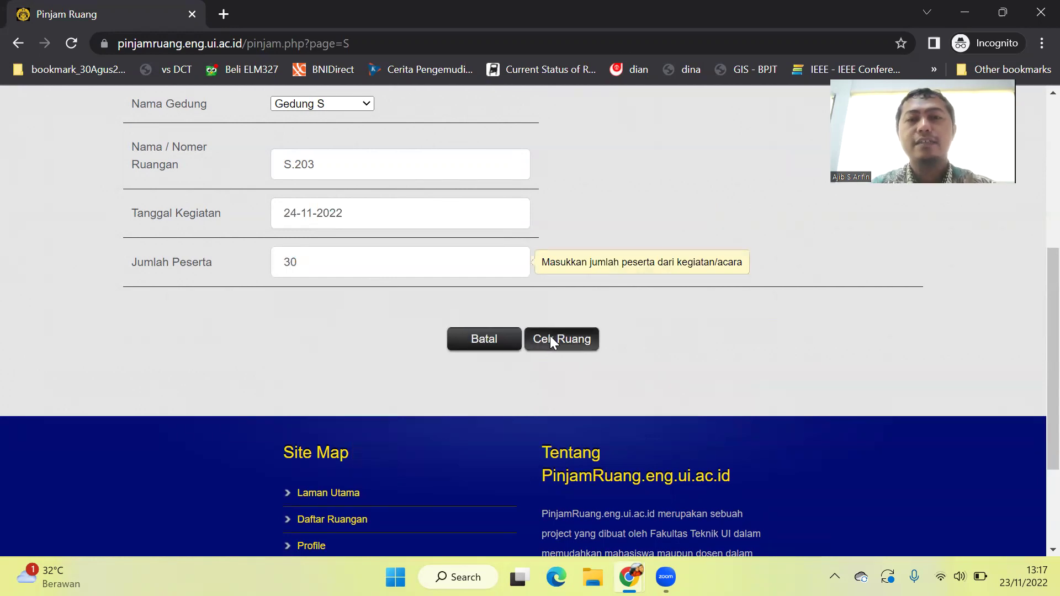
Run Cek Ruang for S.203, keep Mulai at 08:00 and set Berakhir to 10:00.
left_click(557, 335)
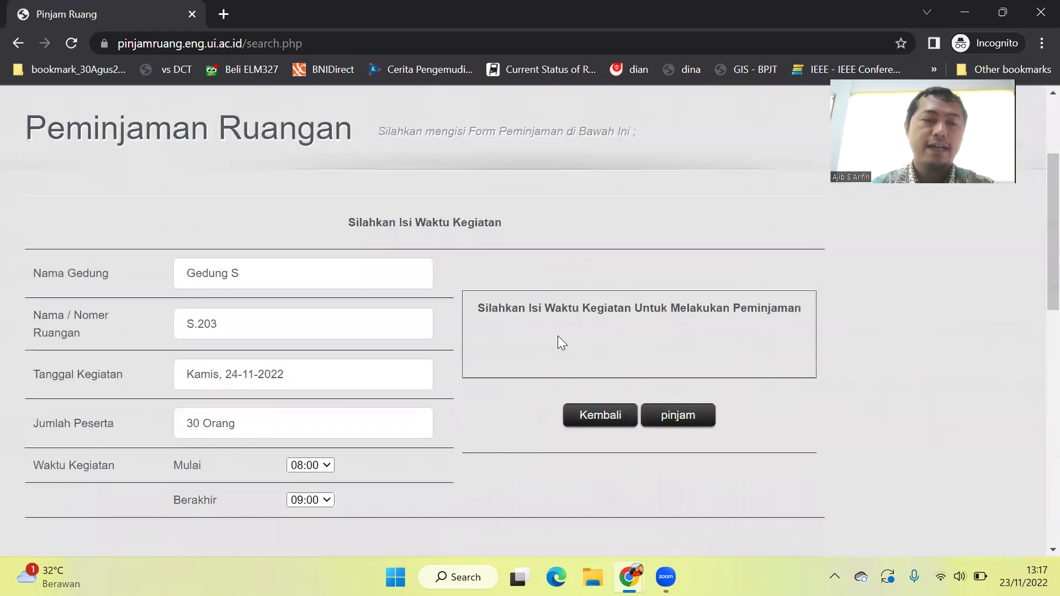
scroll(558, 336, "down", 1)
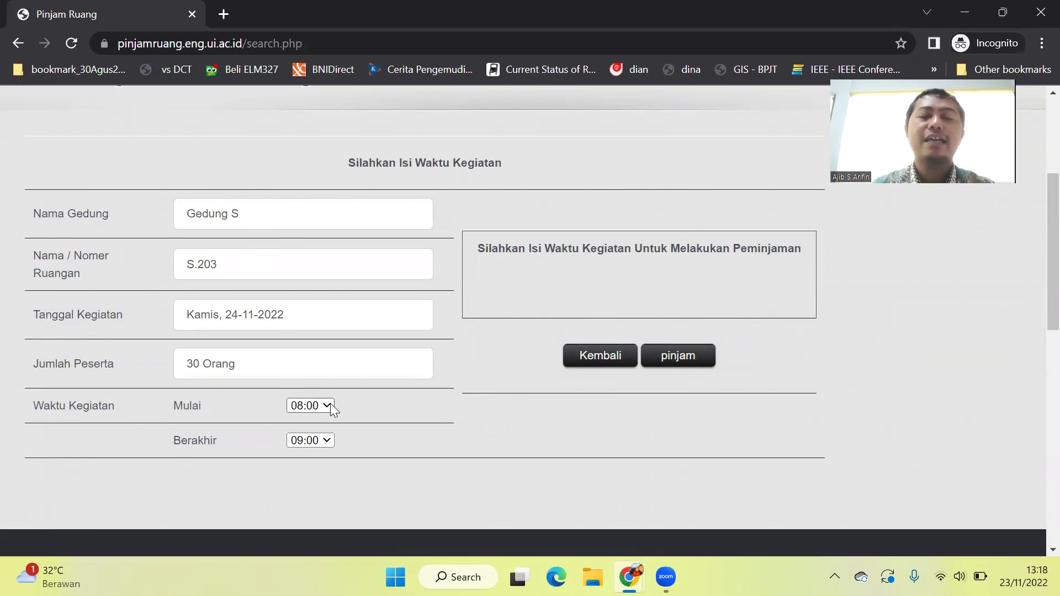
scroll(330, 404, "down", 1)
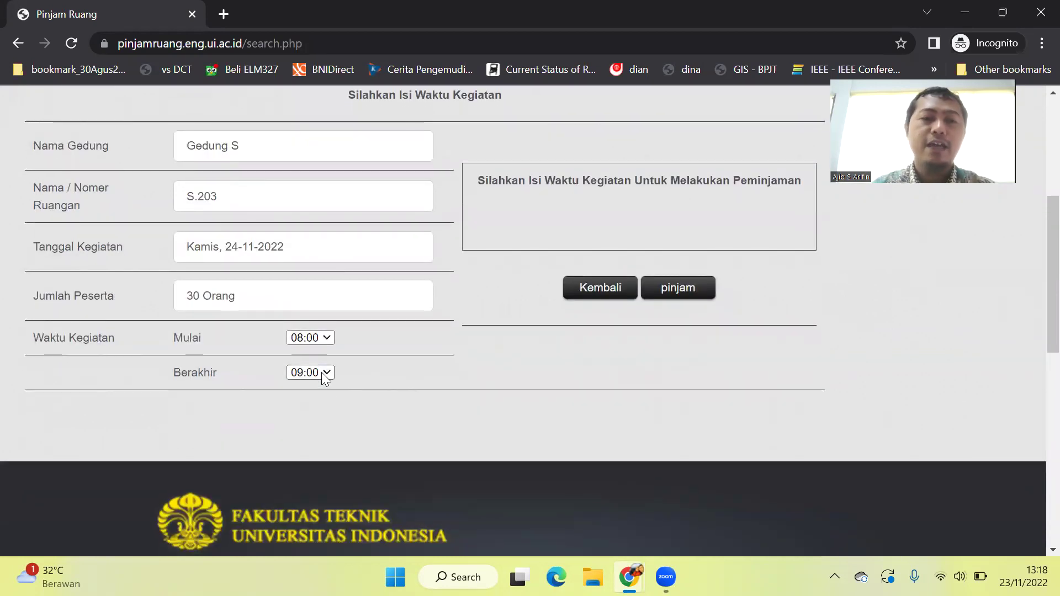
left_click(326, 337)
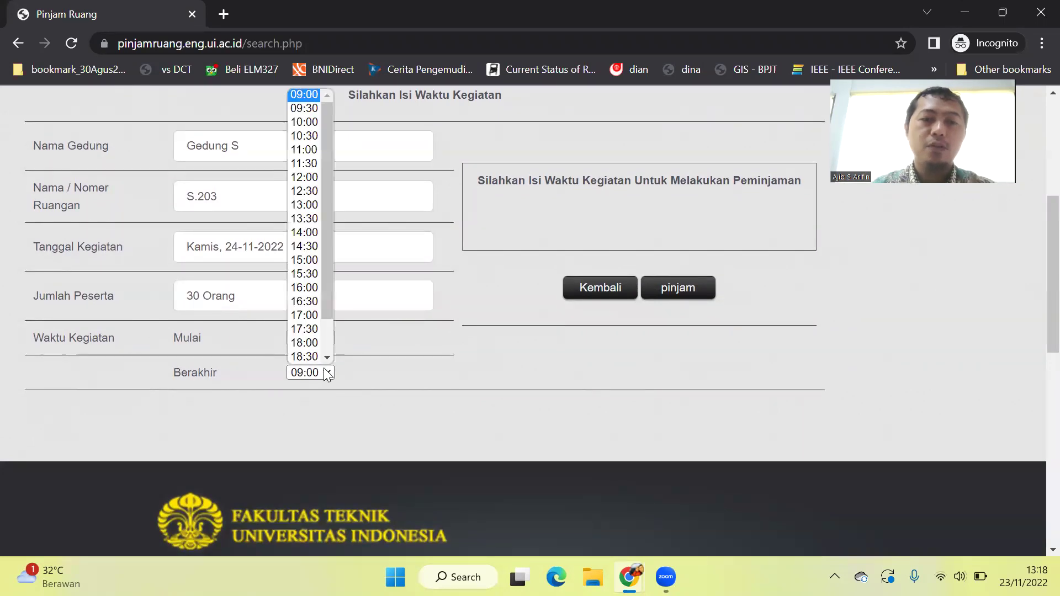
left_click(298, 121)
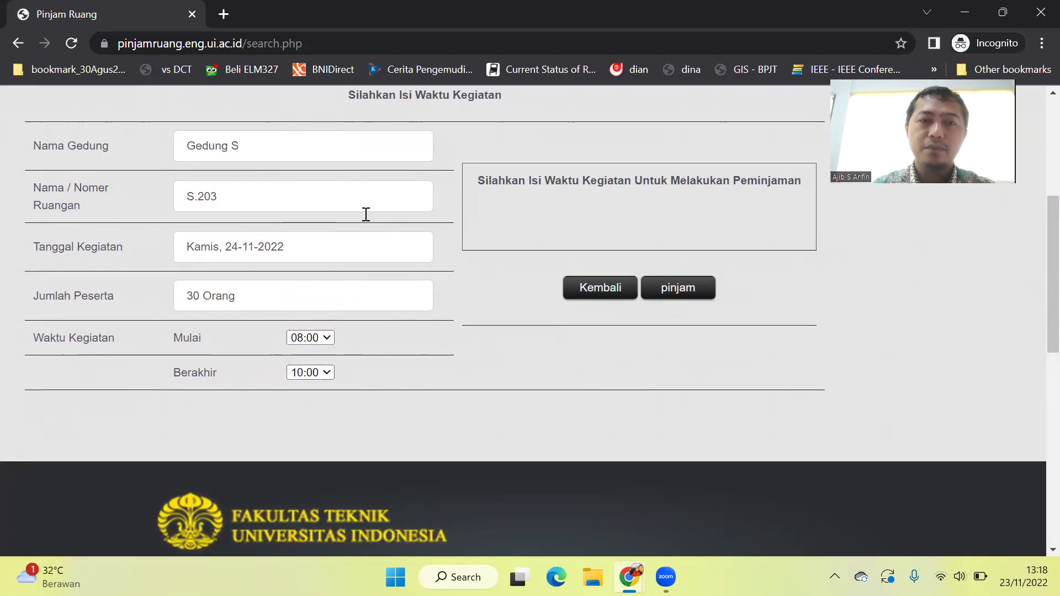
Submit the 08:00–10:00 request and accept the User Agreement with Setuju.
left_click(668, 292)
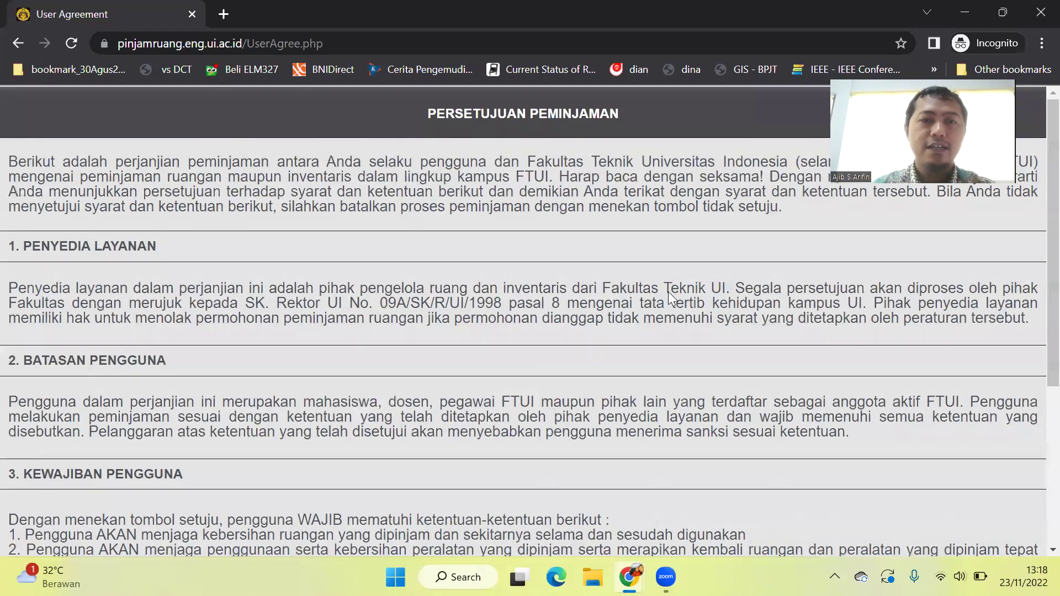
scroll(668, 292, "down", 3)
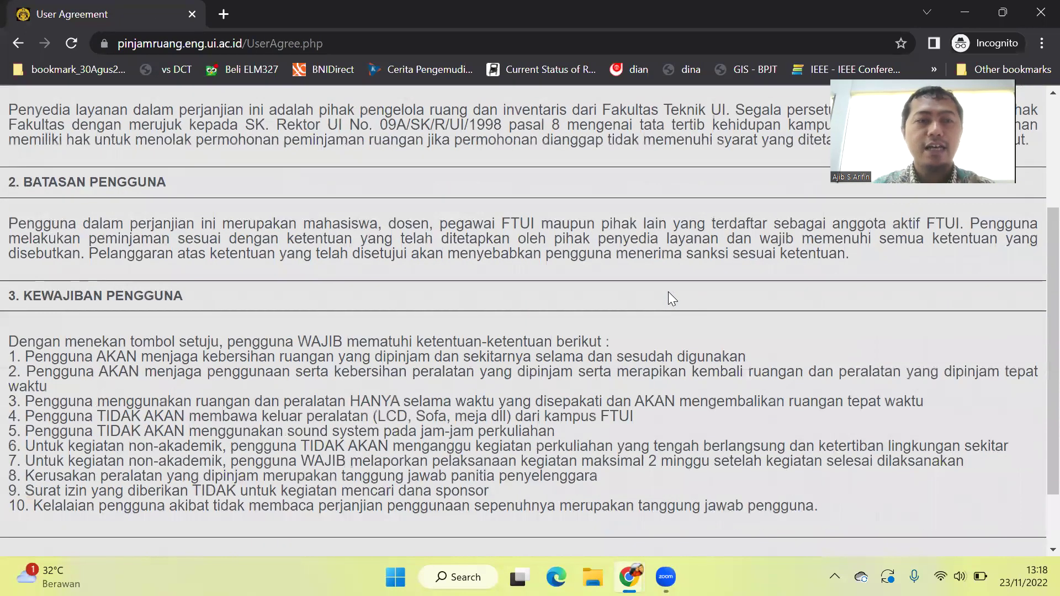
scroll(668, 293, "down", 1)
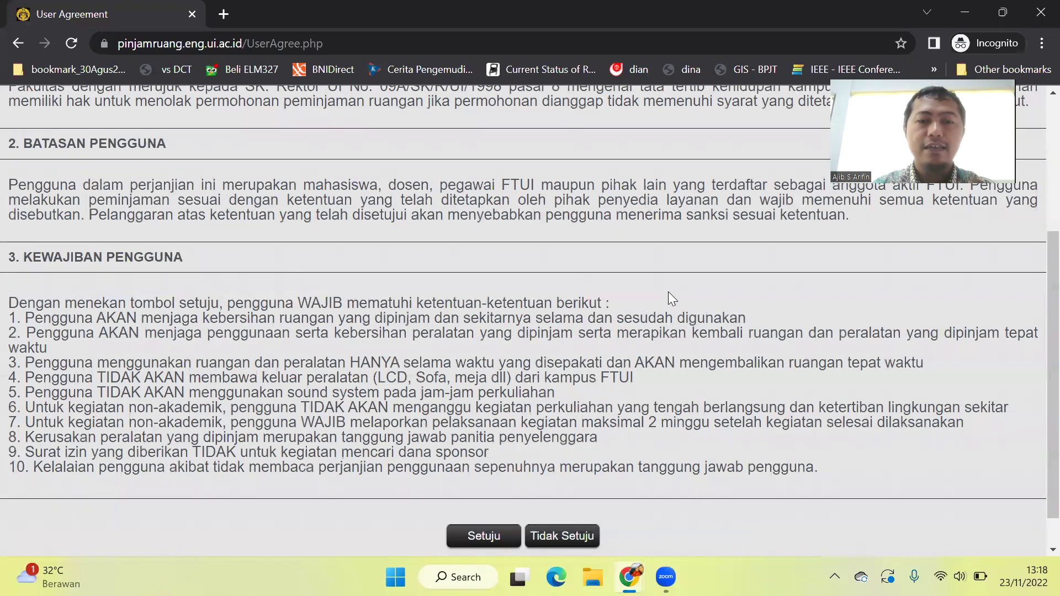
scroll(668, 292, "down", 1)
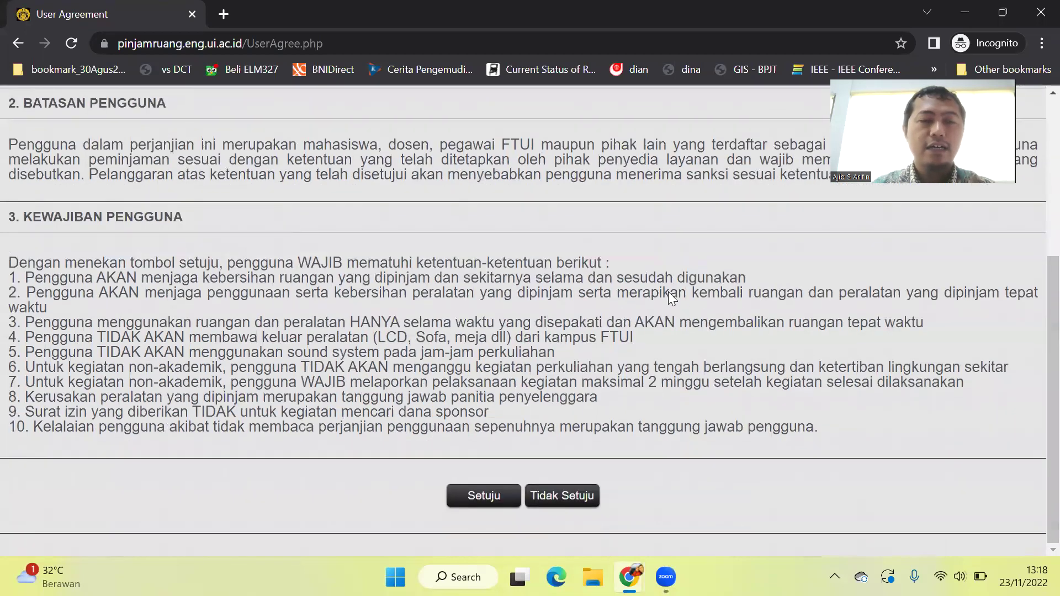
left_click(506, 499)
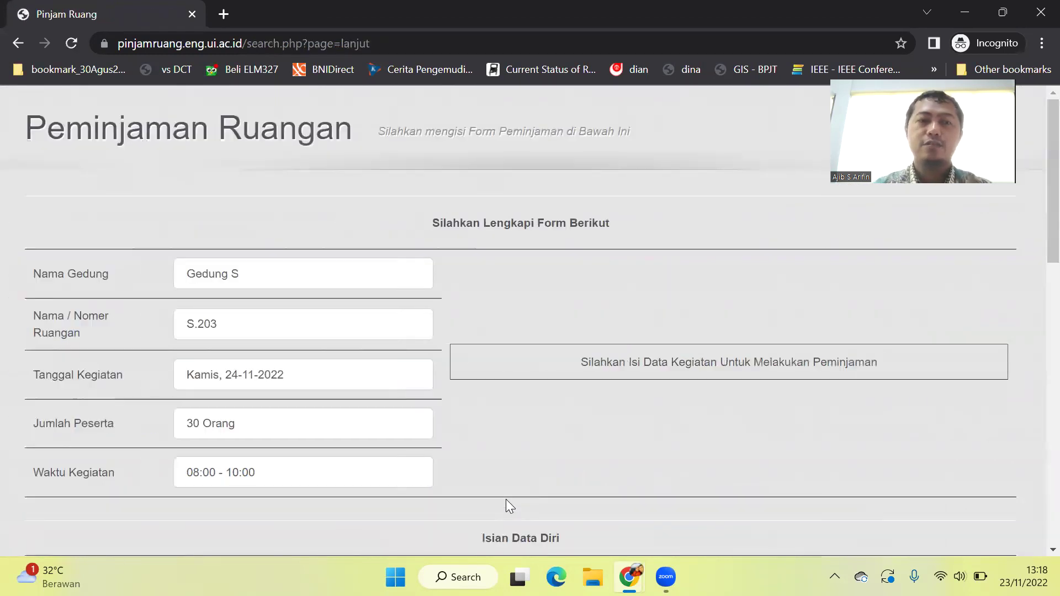
scroll(506, 499, "down", 3)
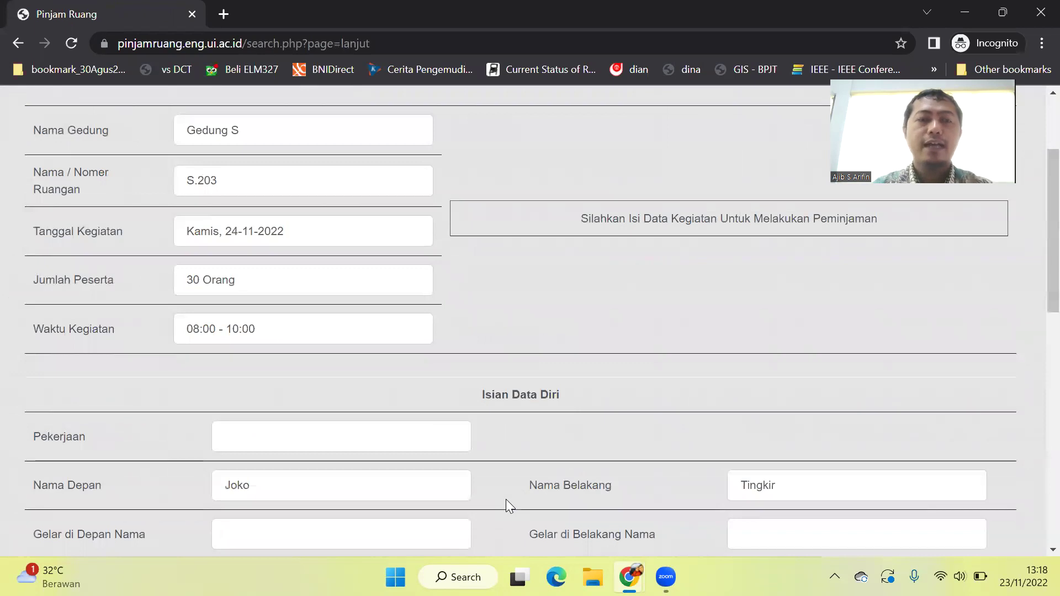
scroll(506, 499, "up", 2)
scroll(506, 499, "down", 6)
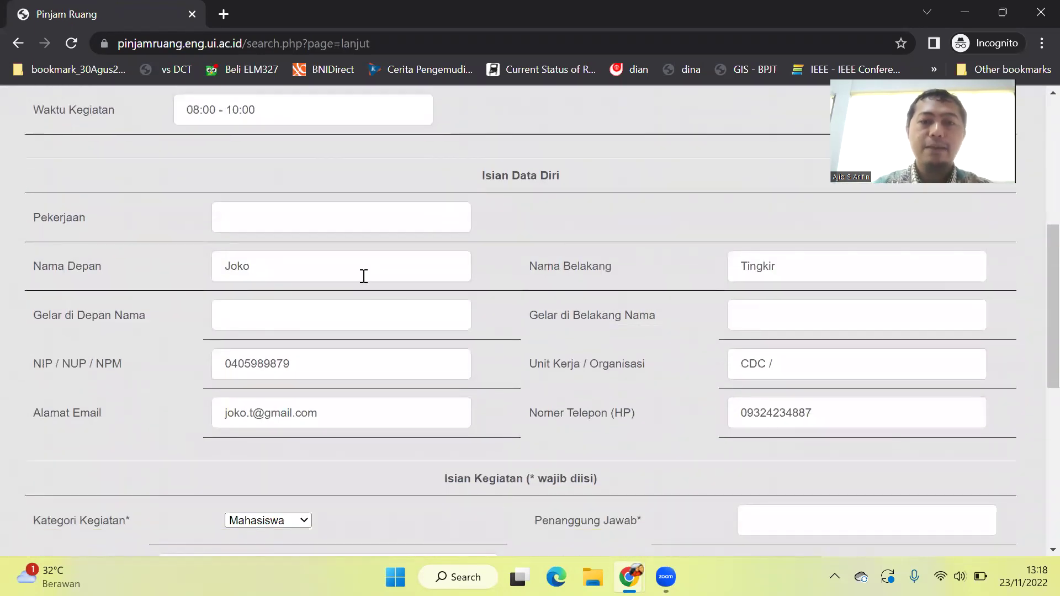
scroll(364, 276, "down", 2)
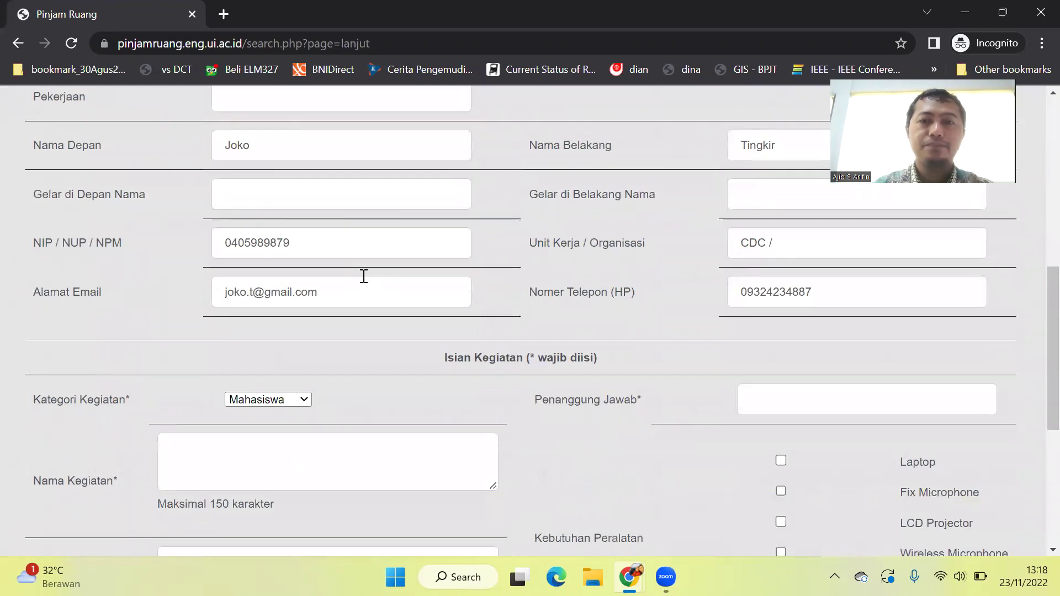
scroll(364, 276, "down", 2)
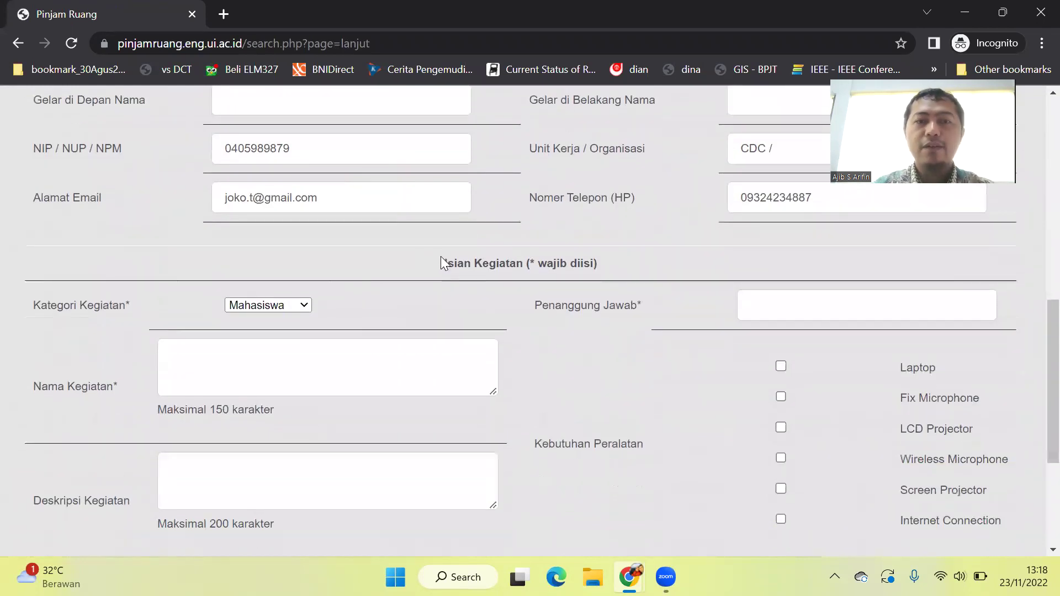
scroll(441, 263, "up", 6)
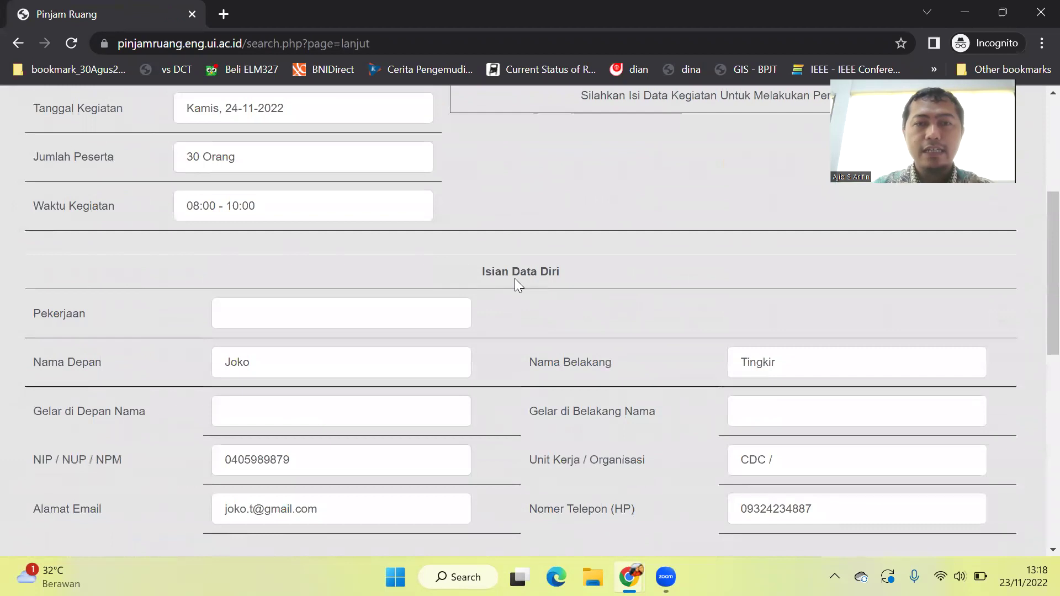
scroll(486, 296, "up", 4)
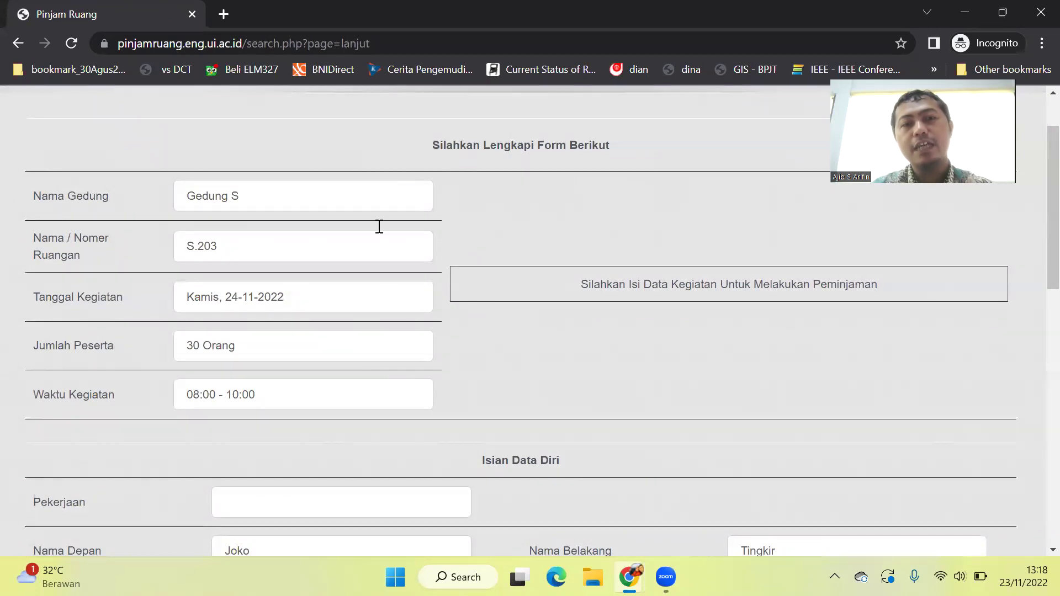
scroll(422, 202, "down", 2)
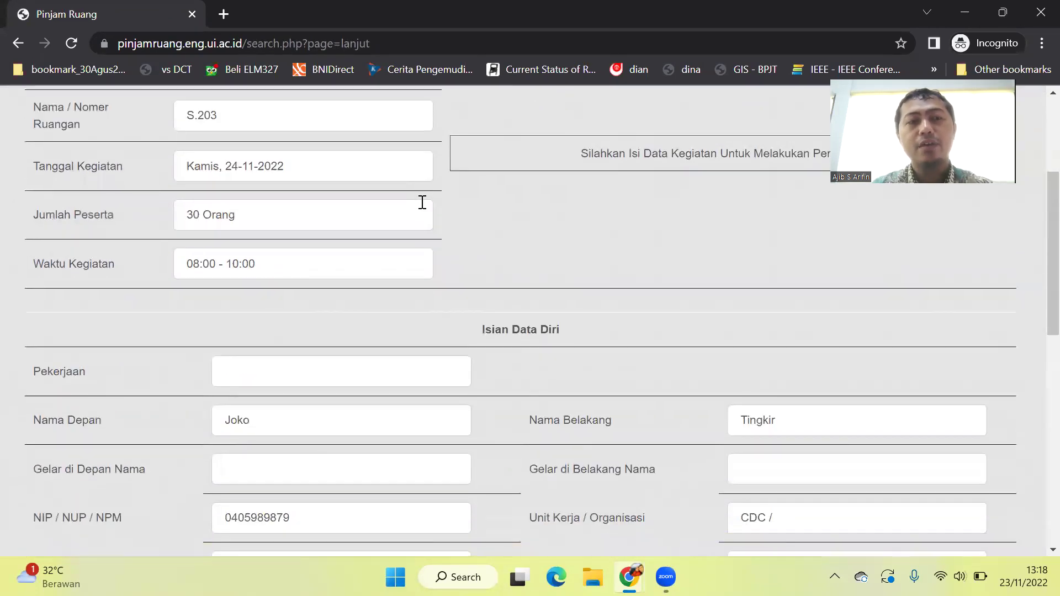
scroll(422, 202, "down", 3)
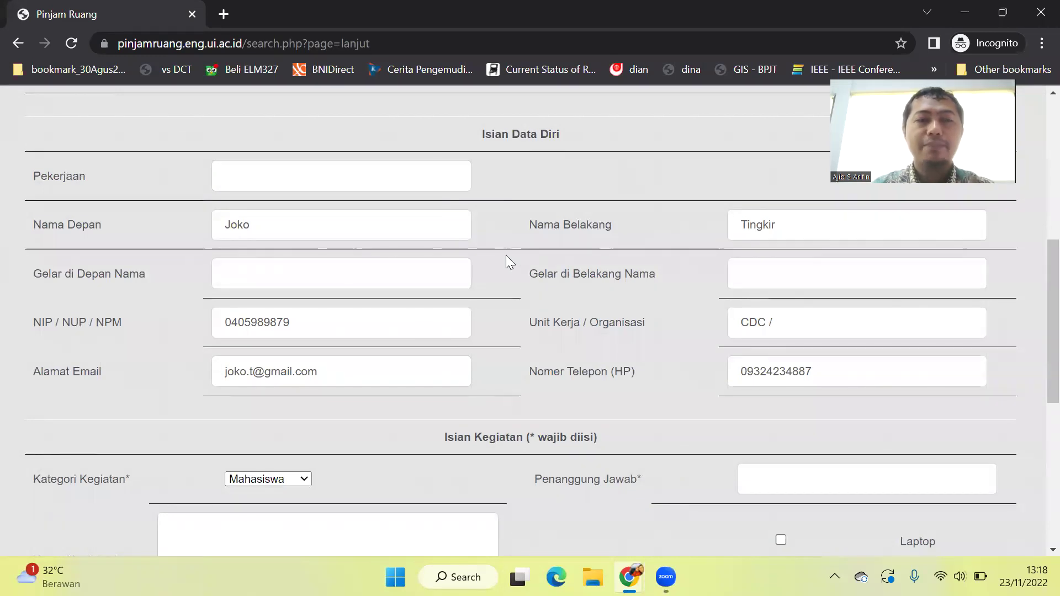
scroll(505, 255, "down", 3)
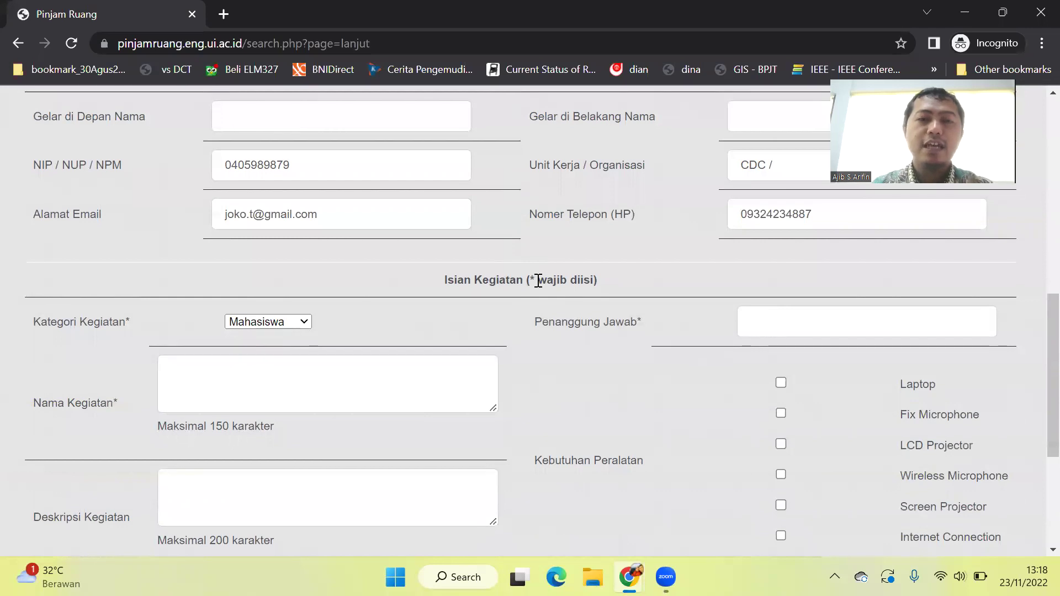
scroll(538, 281, "down", 1)
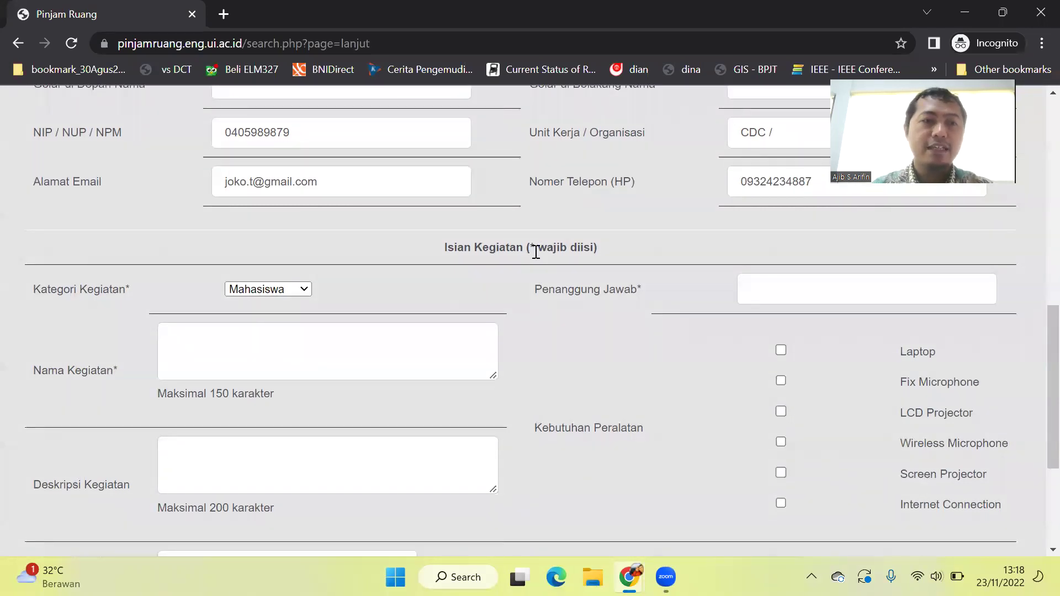
scroll(378, 287, "down", 1)
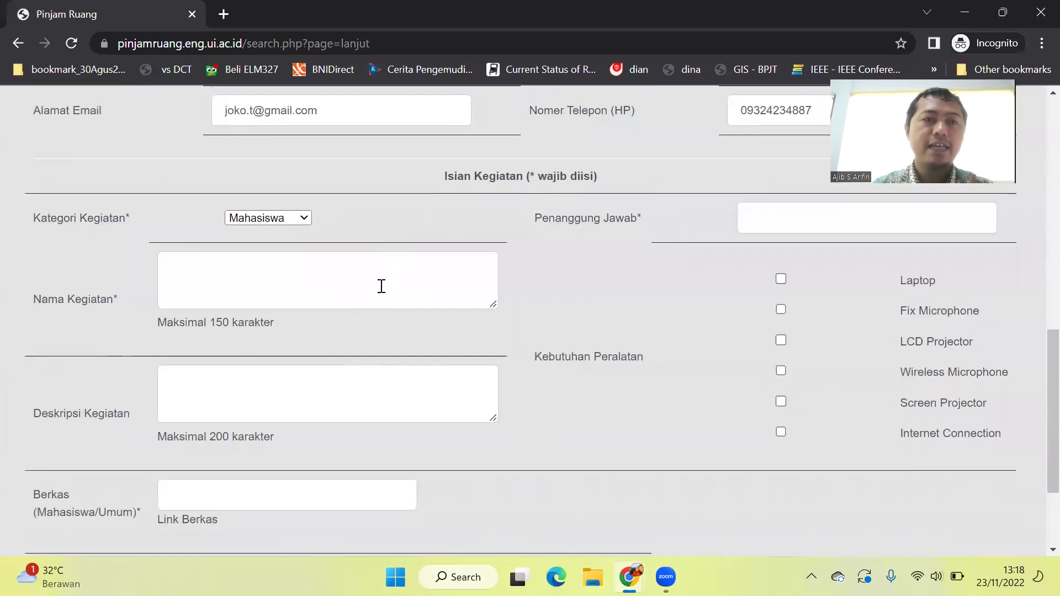
left_click(288, 219)
Keep category Mahasiswa and name the activity 'Pembekalan Pengurus BEM FT'.
left_click(283, 233)
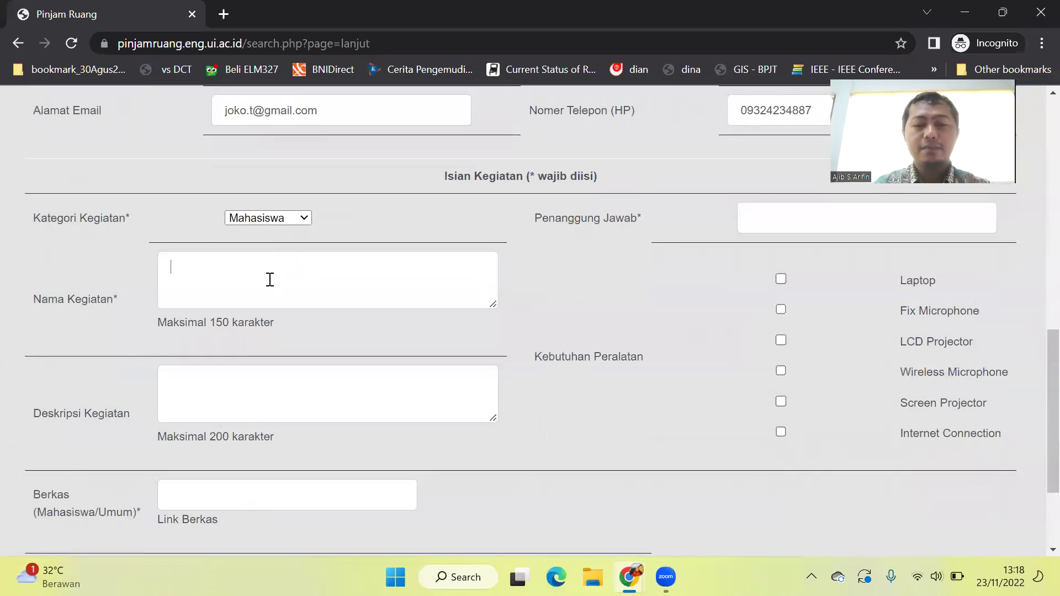
type("Pembekla")
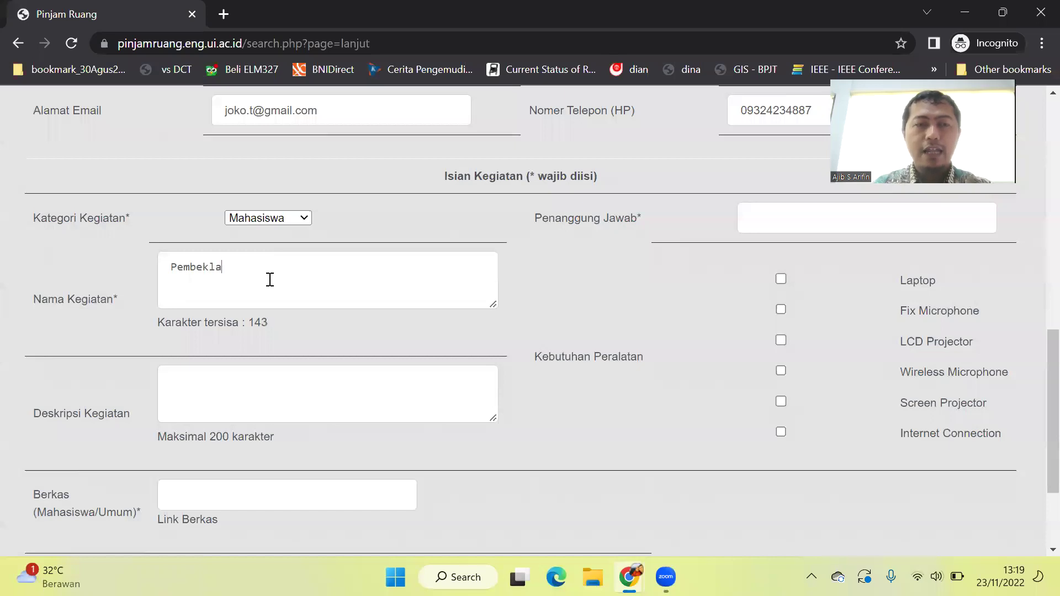
key("BackSpace")
key("BackSpace")
type("alan ")
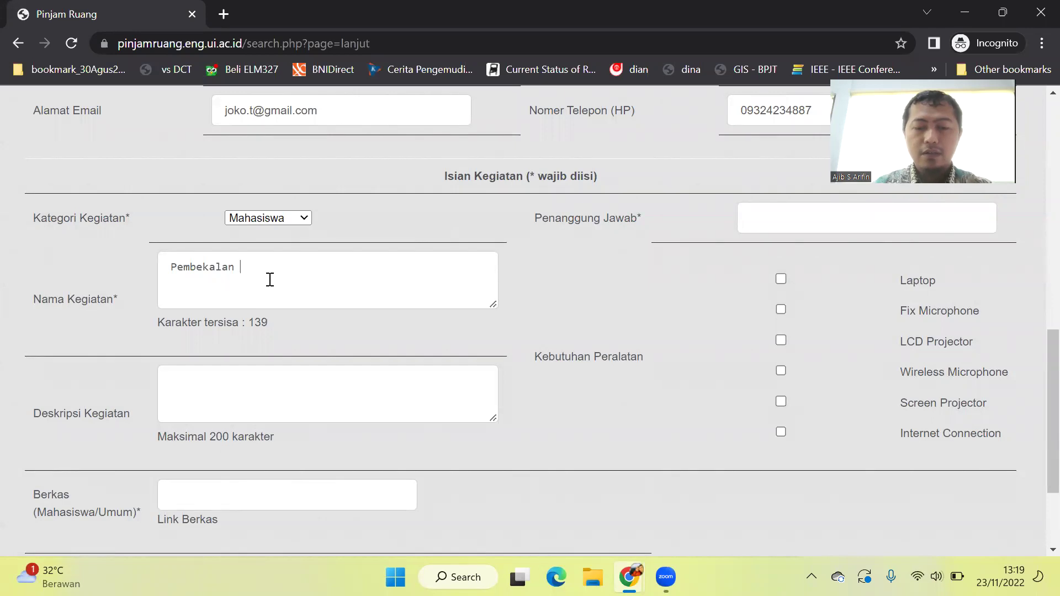
type("Penguru")
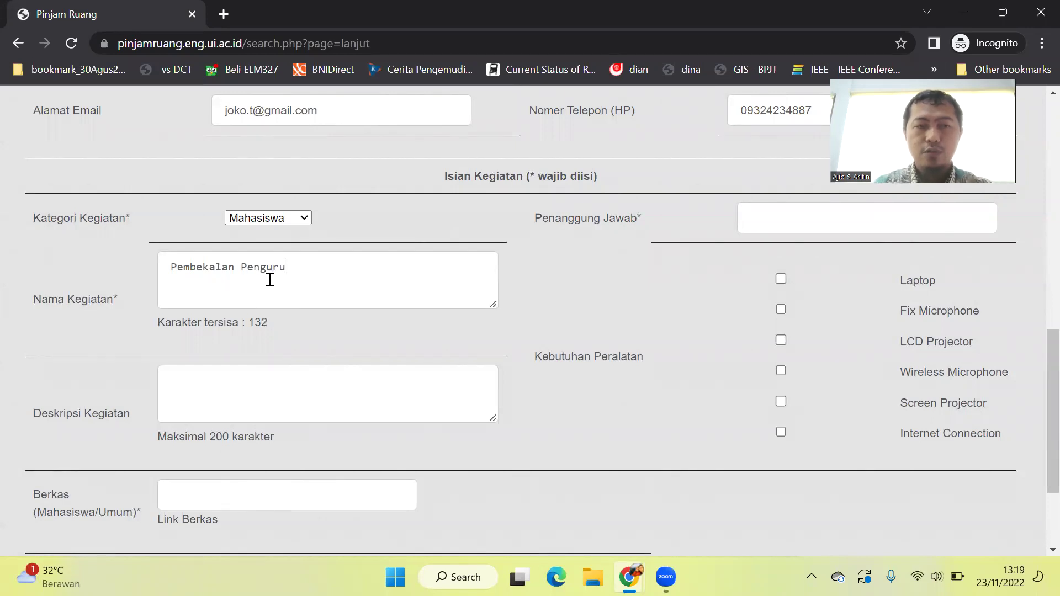
type("s BEM FT")
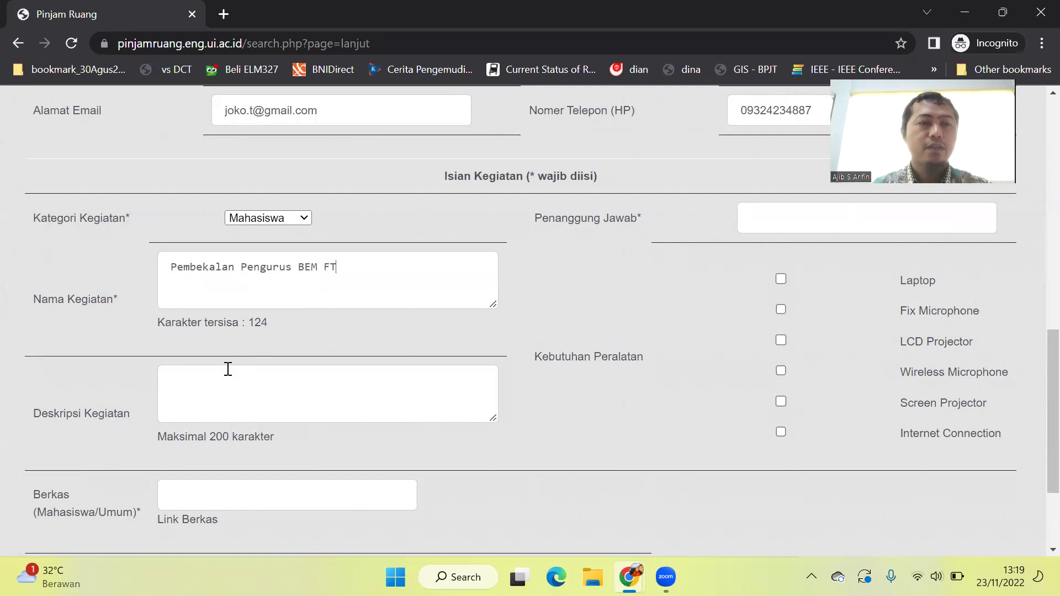
Begin the activity description with 'Kegiatan diikuti oleh'.
scroll(227, 369, "down", 1)
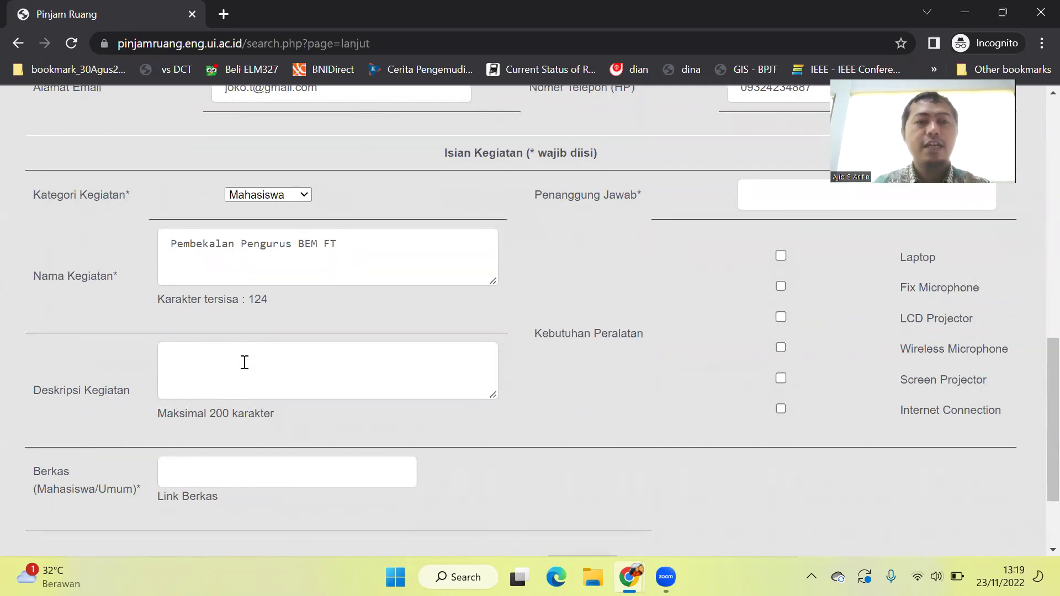
left_click(244, 362)
type("Kegia")
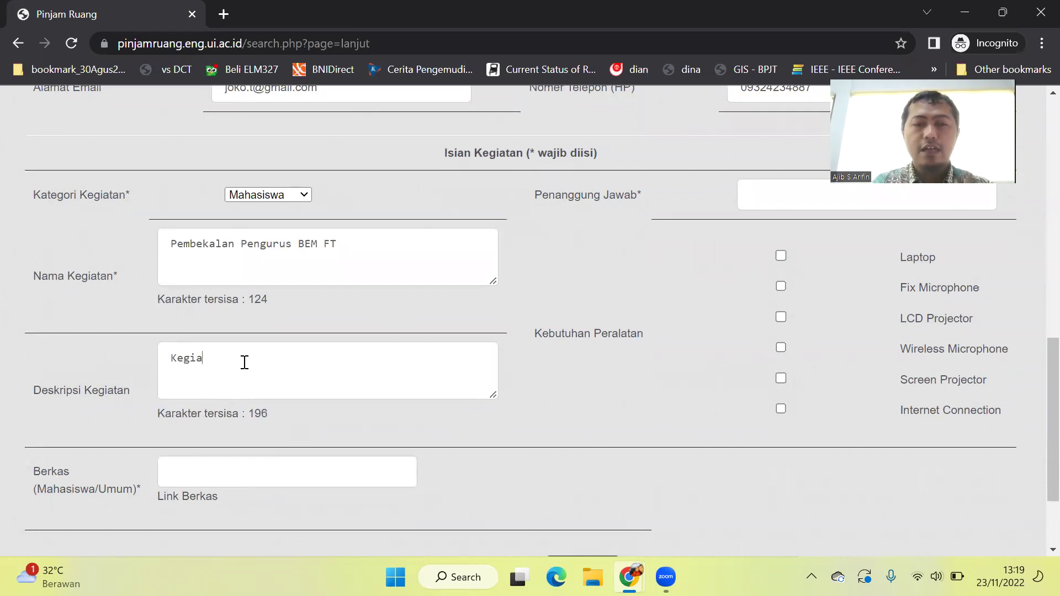
type("tan di")
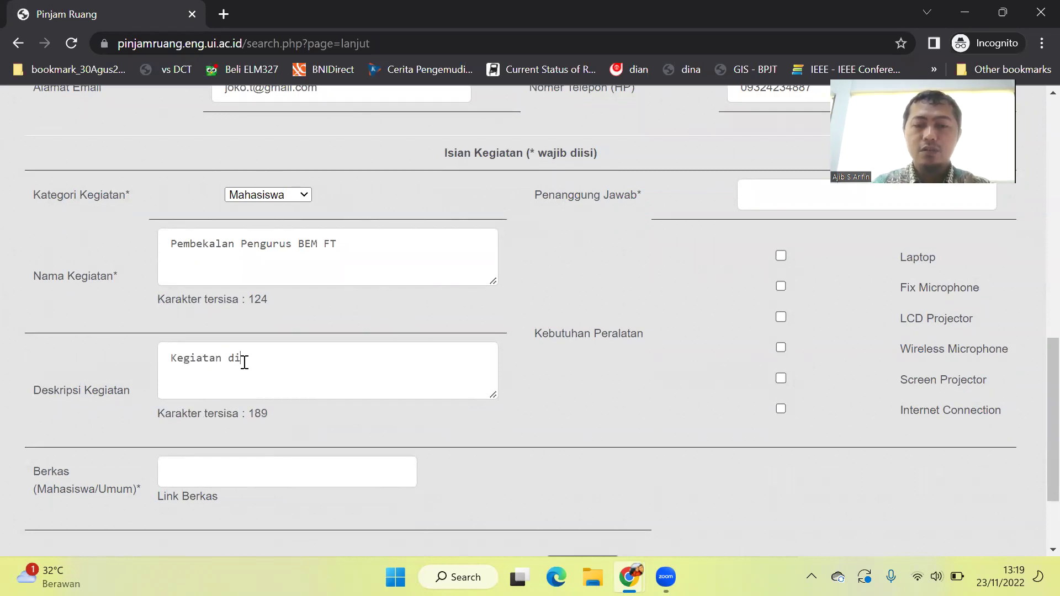
type("ikuti oleh")
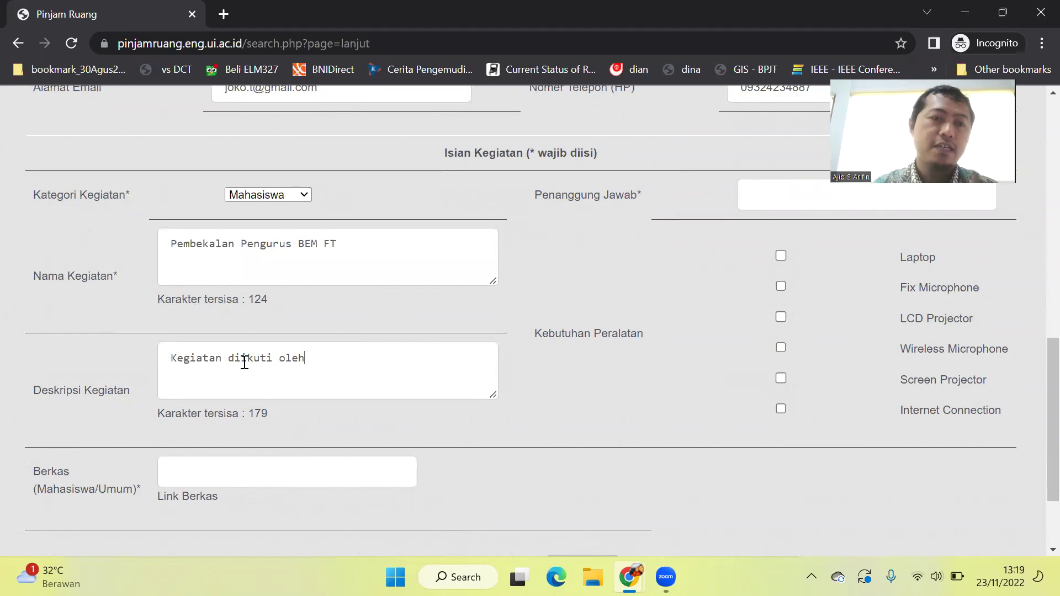
Continue the description with '30 peserta menghadirkan narasumber Bapak' and the guest speaker's name.
type("30 peserta menghadirkan narasumber Bapak Erick Tohir")
scroll(244, 362, "down", 2)
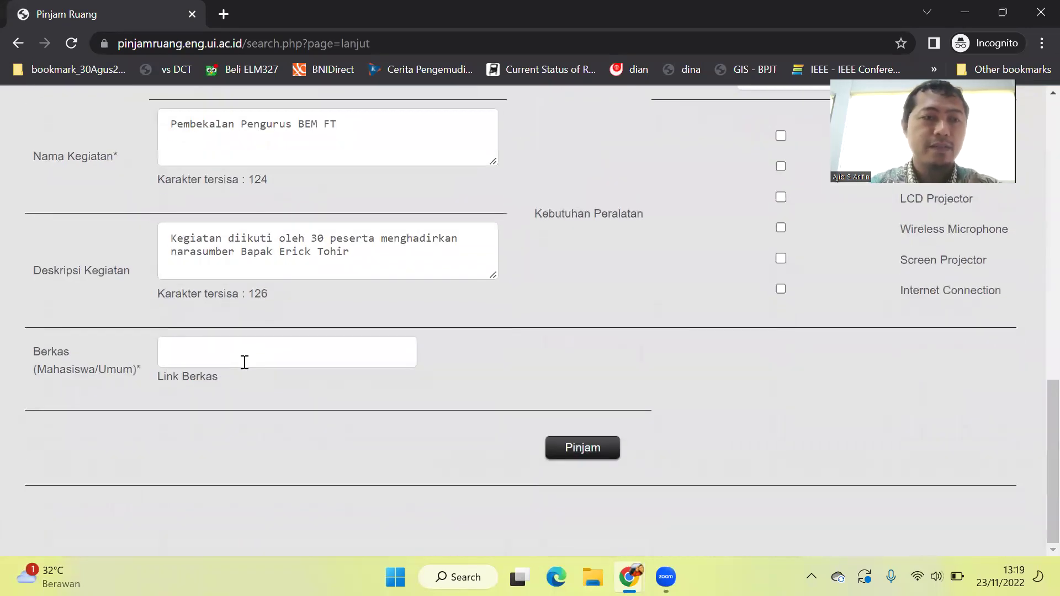
Put the caret in the empty Link Berkas field, then bring the WhatsApp Chrome window forward.
left_click(243, 362)
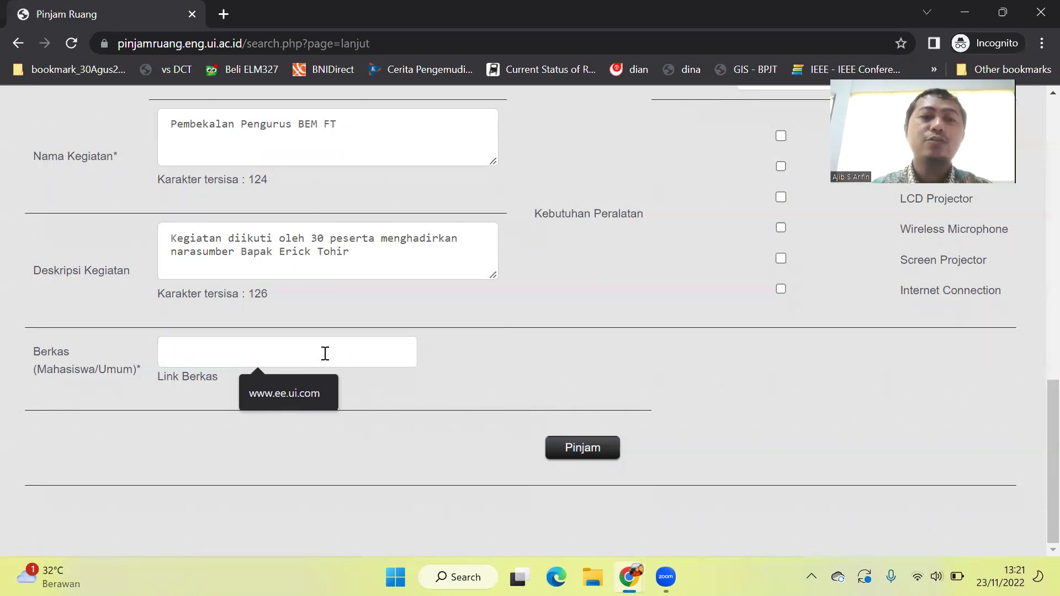
left_click(311, 352)
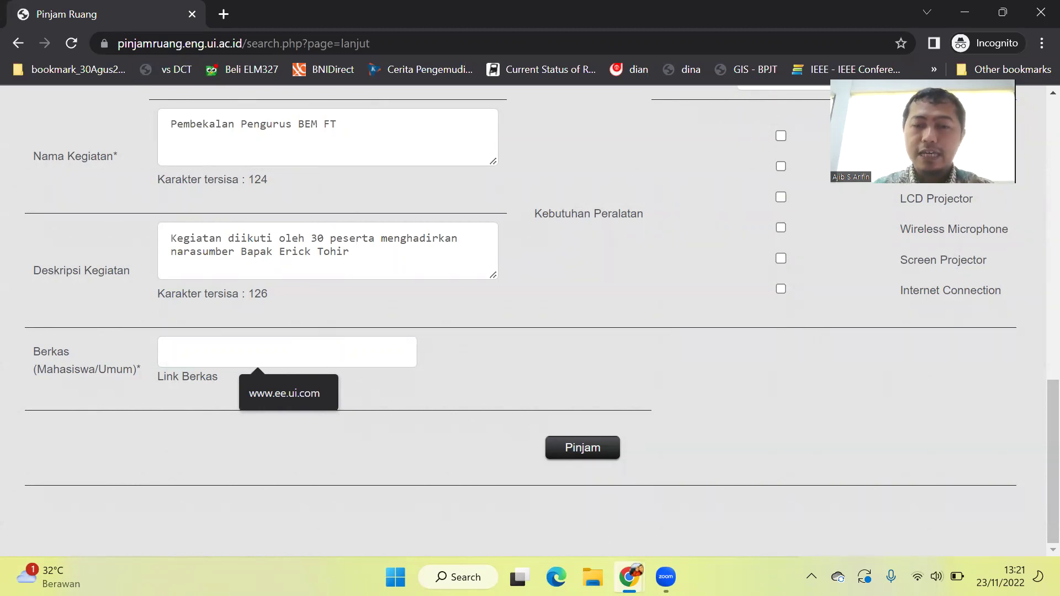
left_click(629, 577)
left_click(554, 500)
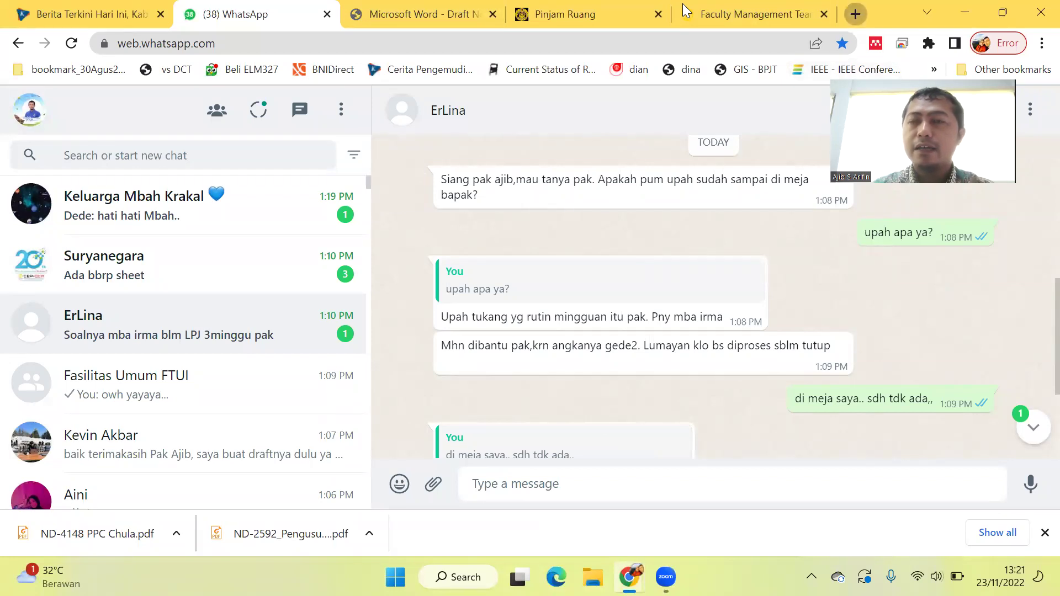
In a new tab, launch Google Drive from the Google apps grid, retrying after it failed once.
left_click(855, 14)
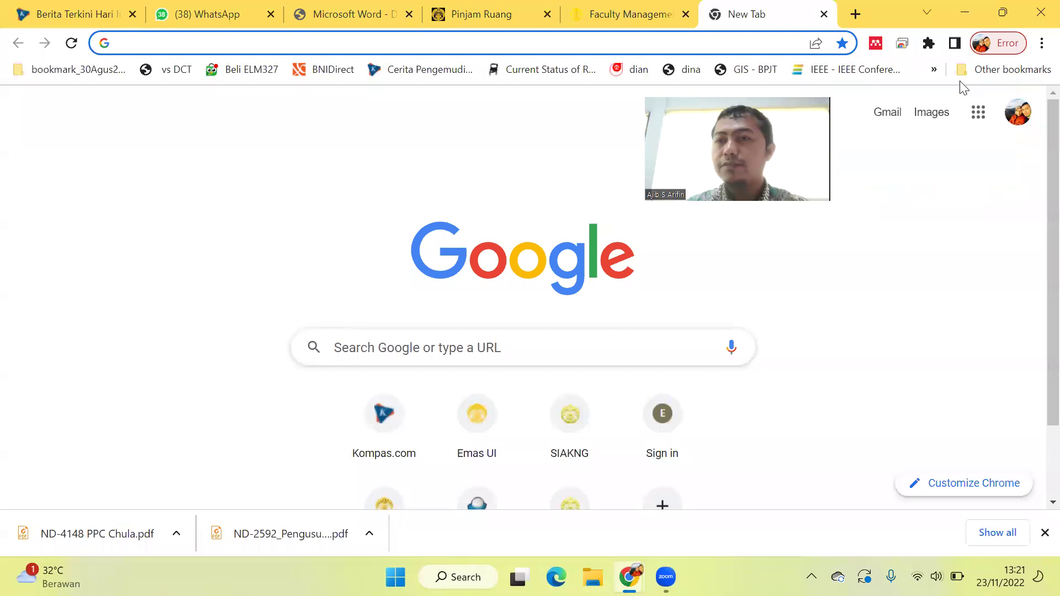
left_click(978, 112)
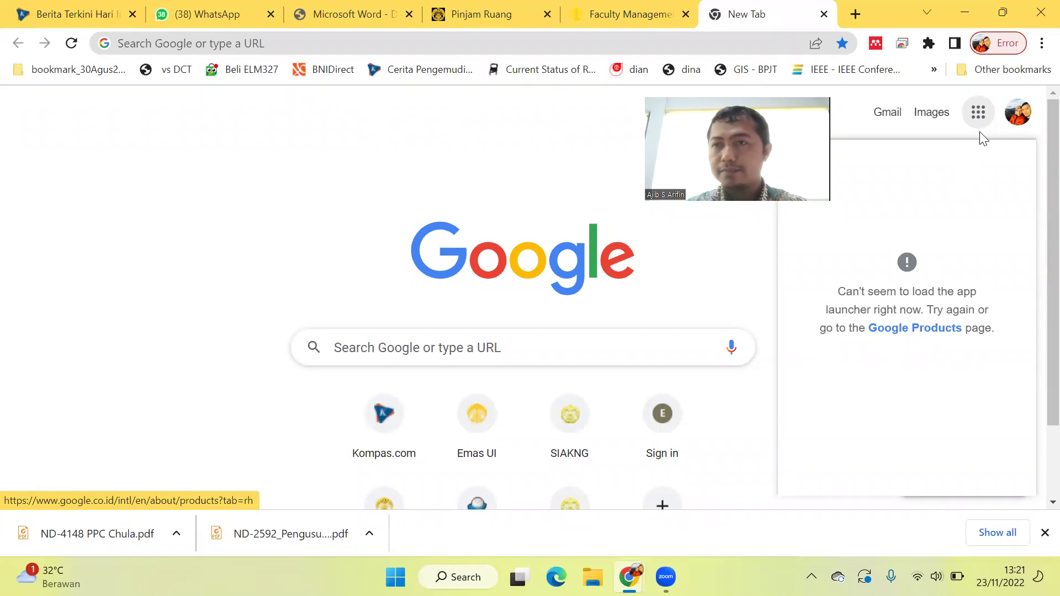
left_click(70, 44)
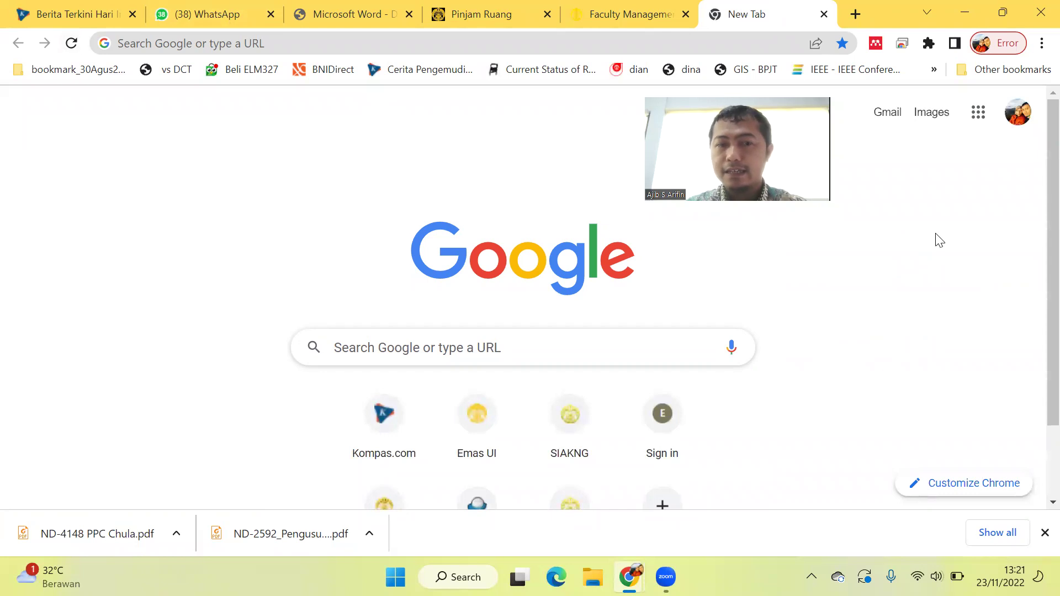
left_click(981, 113)
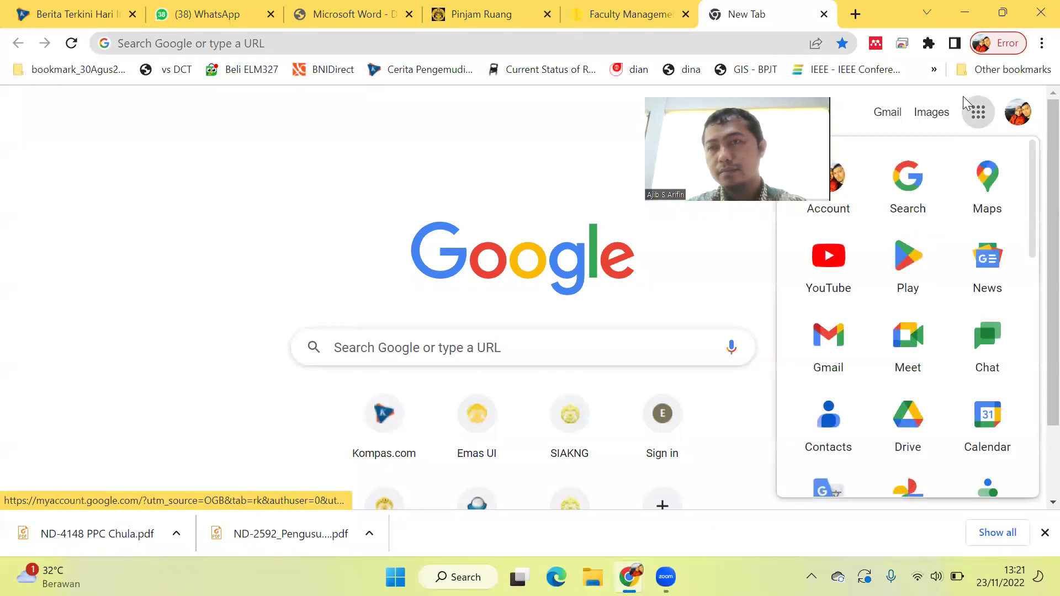
left_click(904, 436)
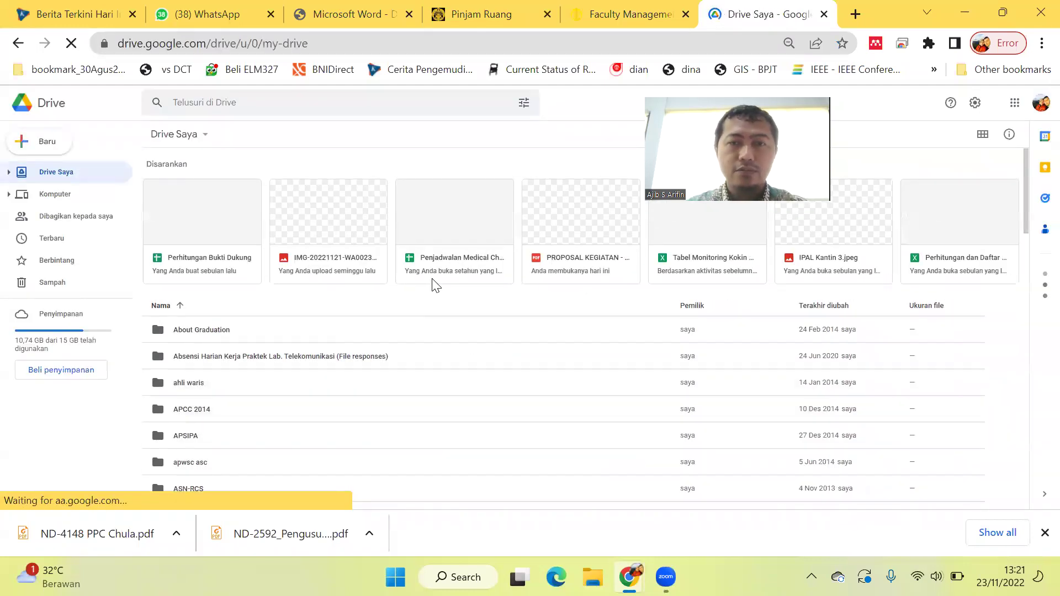
Copy a share link for 'PROPOSAL KEGIATAN - SRE UI X IESR.pdf' via Dapatkan link and Salin link.
right_click(581, 256)
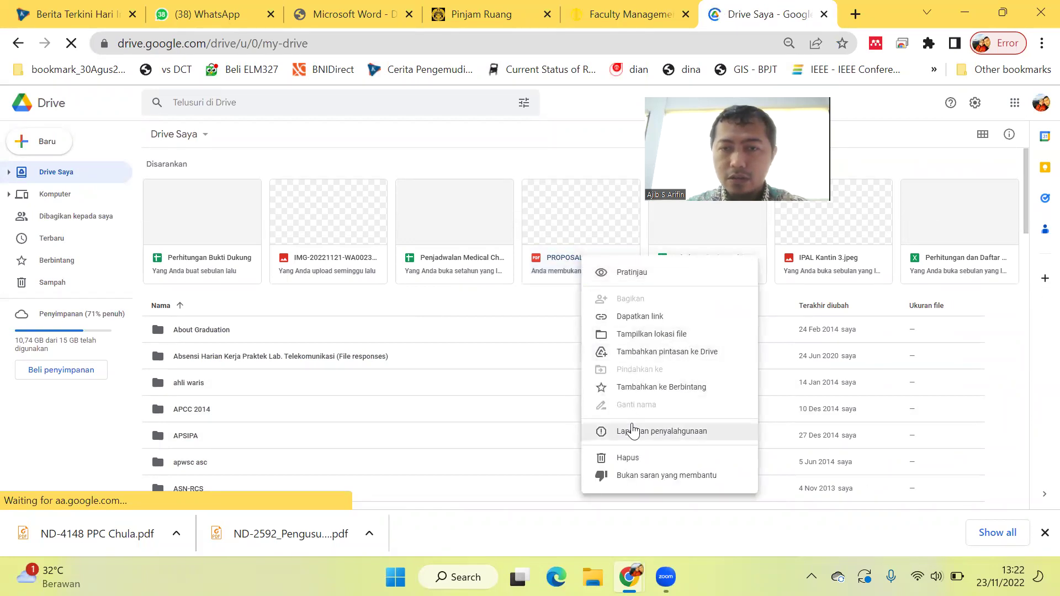
left_click(656, 317)
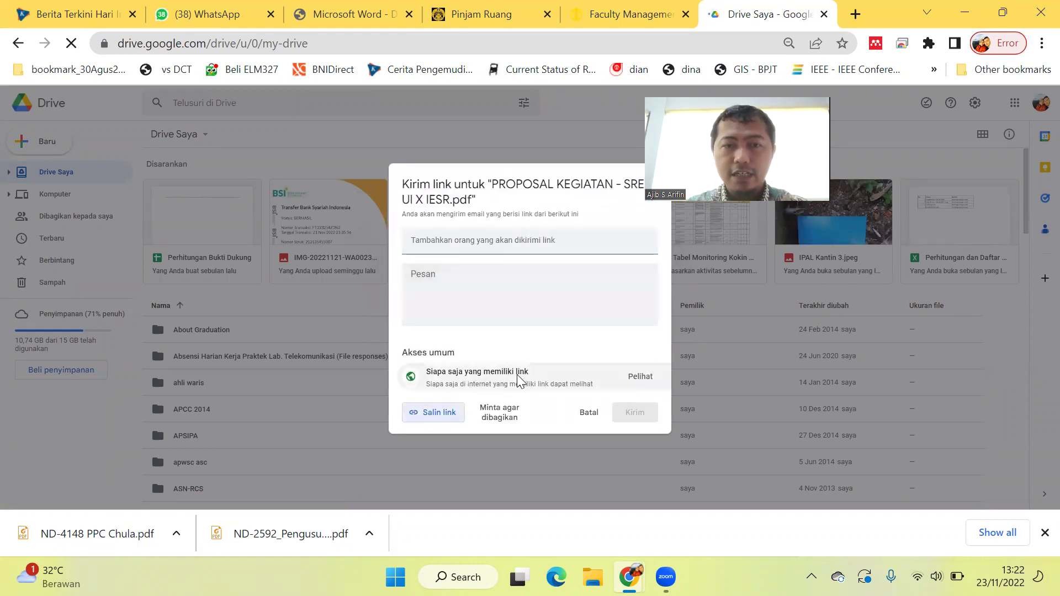
left_click(440, 414)
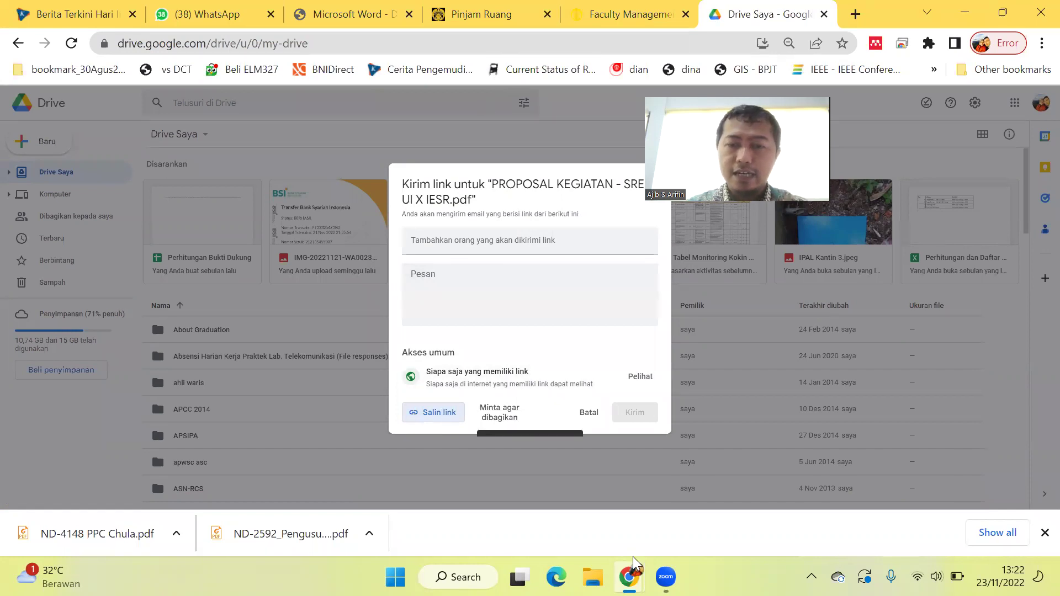
Back on the booking form, paste the Drive share link into the Link Berkas field.
mouse_move(629, 577)
left_click(681, 533)
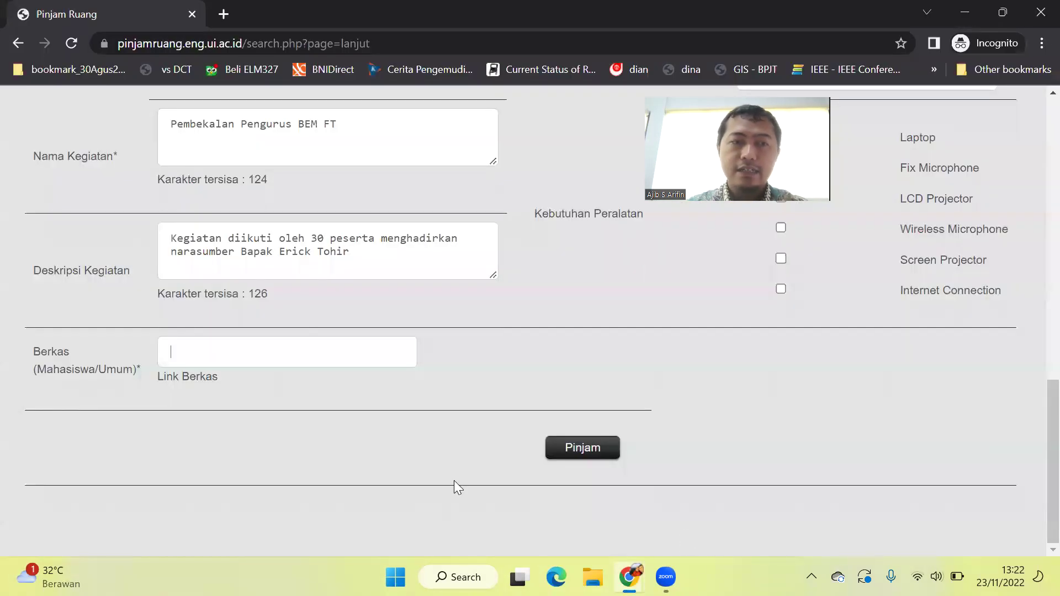
left_click(286, 348)
key("ctrl+v")
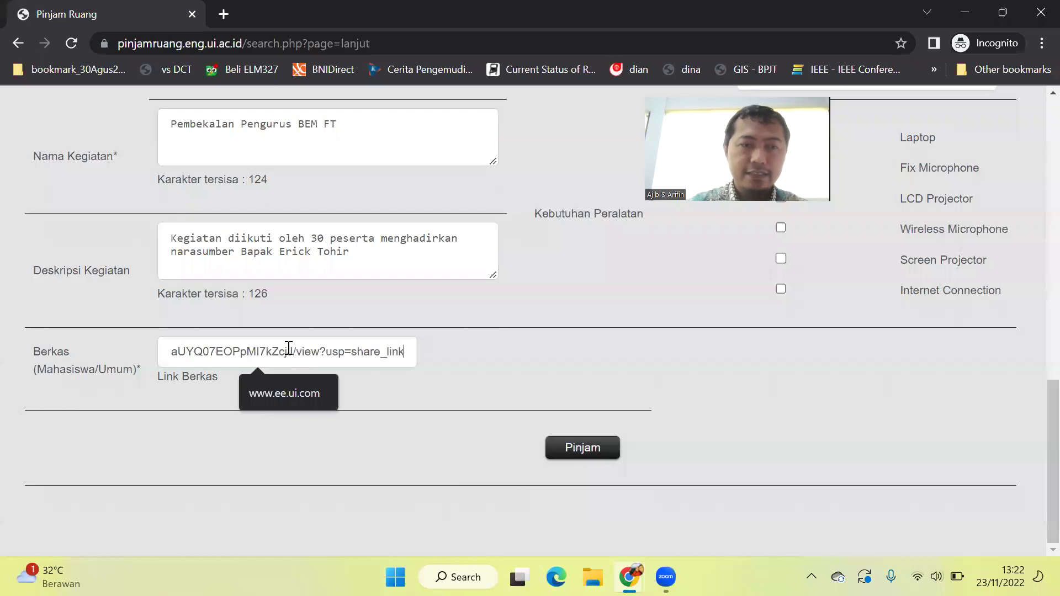
scroll(547, 315, "up", 6)
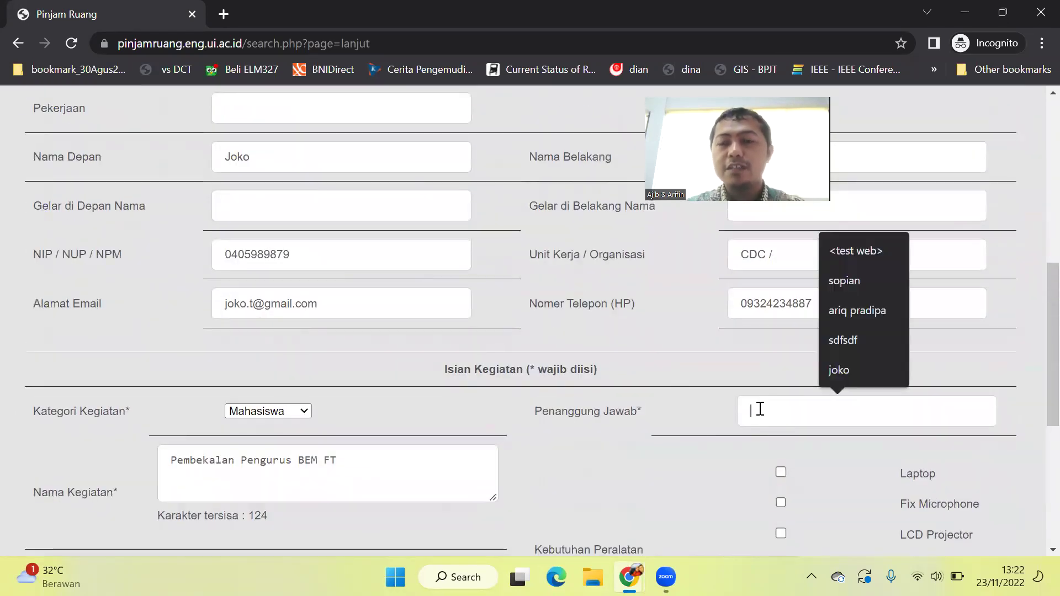
left_click(760, 409)
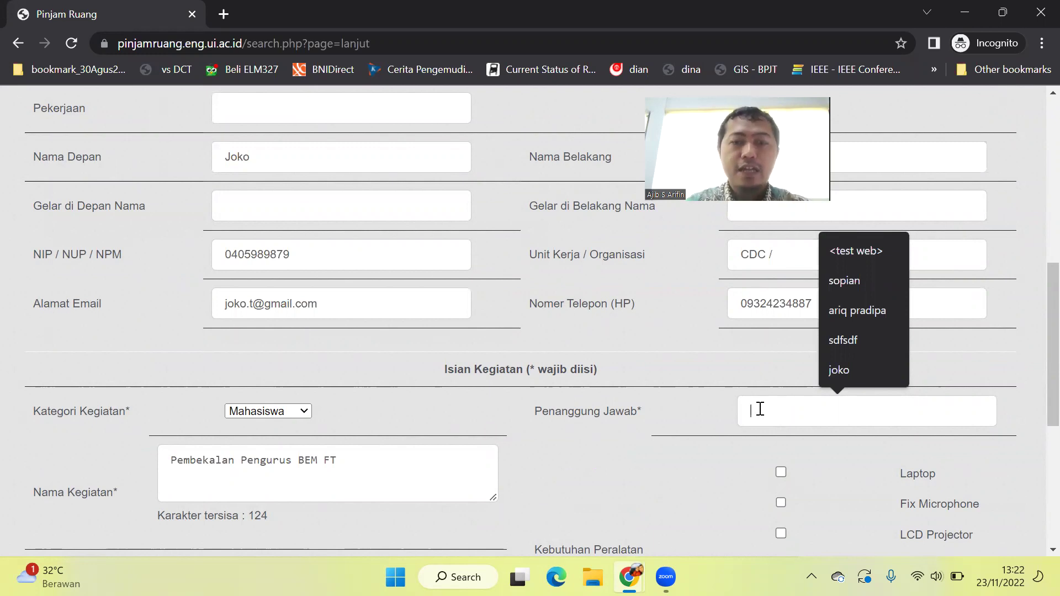
Enter the person in charge's name and request an LCD Projector and Wireless Microphone.
type("J")
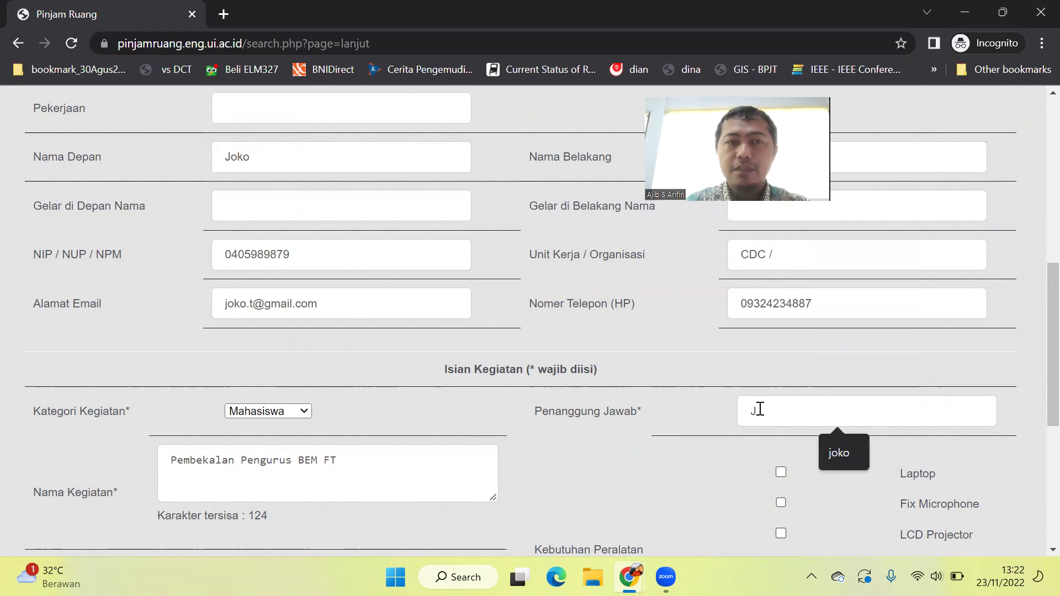
type("oko Tingkir")
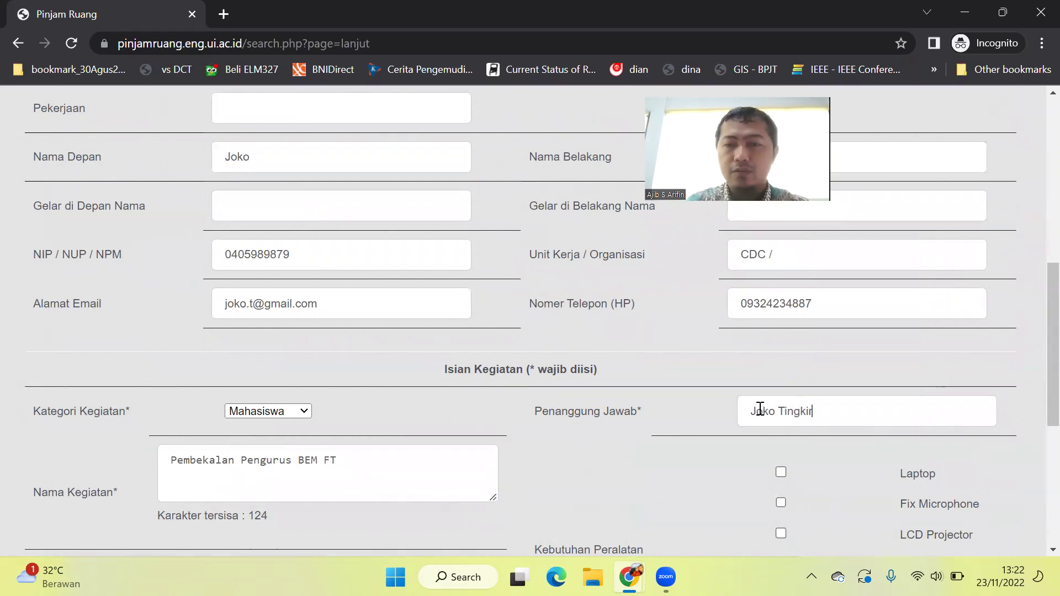
scroll(760, 408, "down", 3)
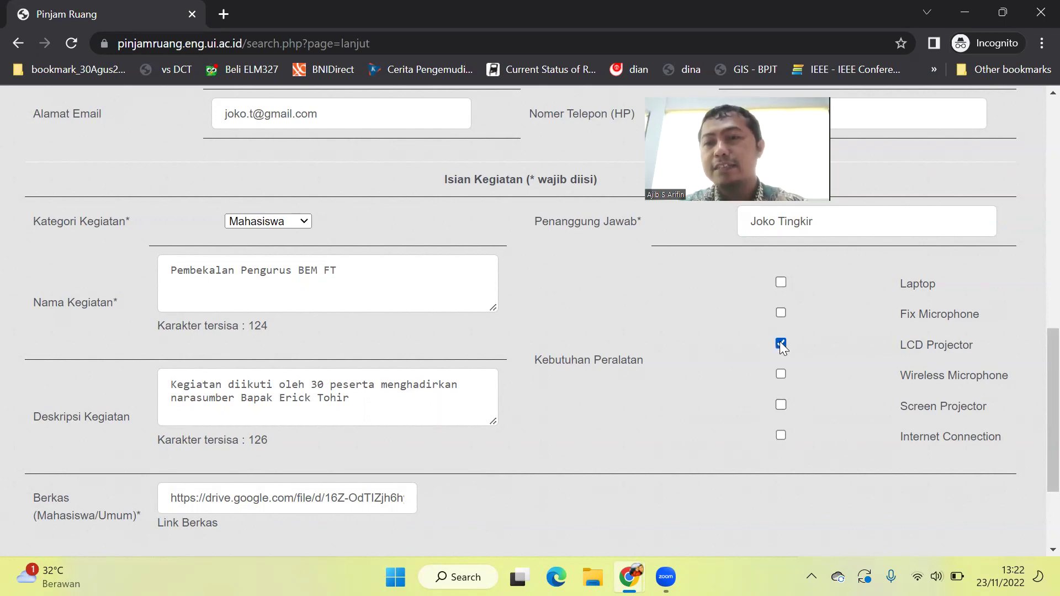
left_click(780, 374)
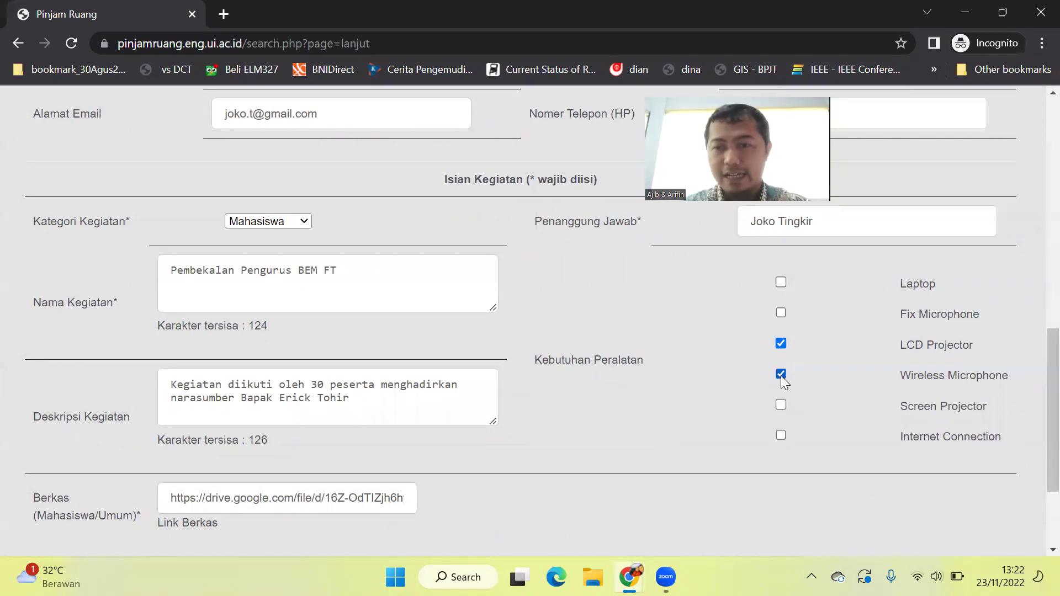
scroll(780, 375, "down", 3)
scroll(785, 382, "up", 1)
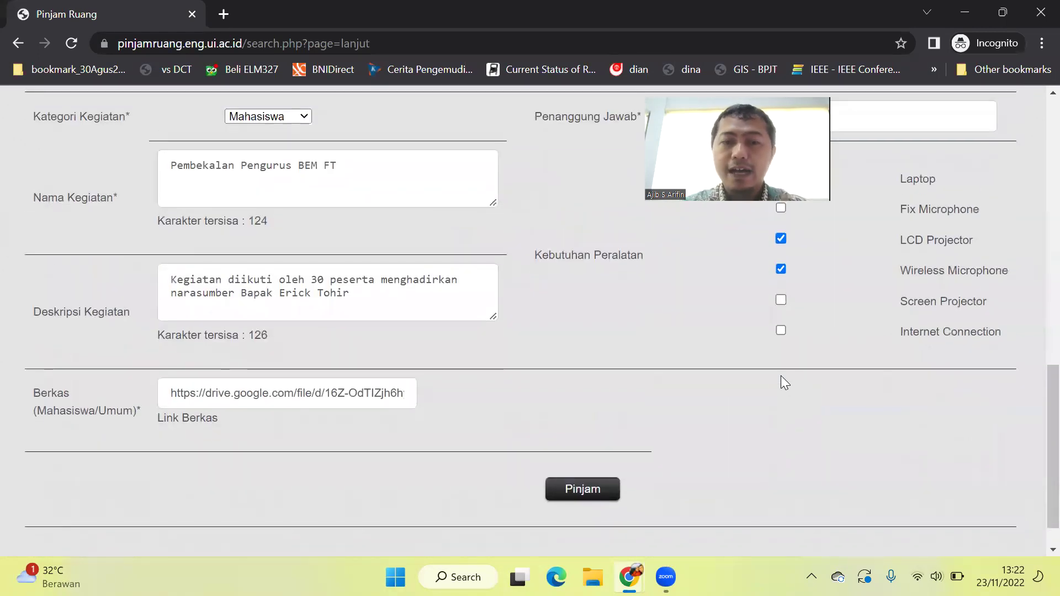
scroll(585, 345, "up", 15)
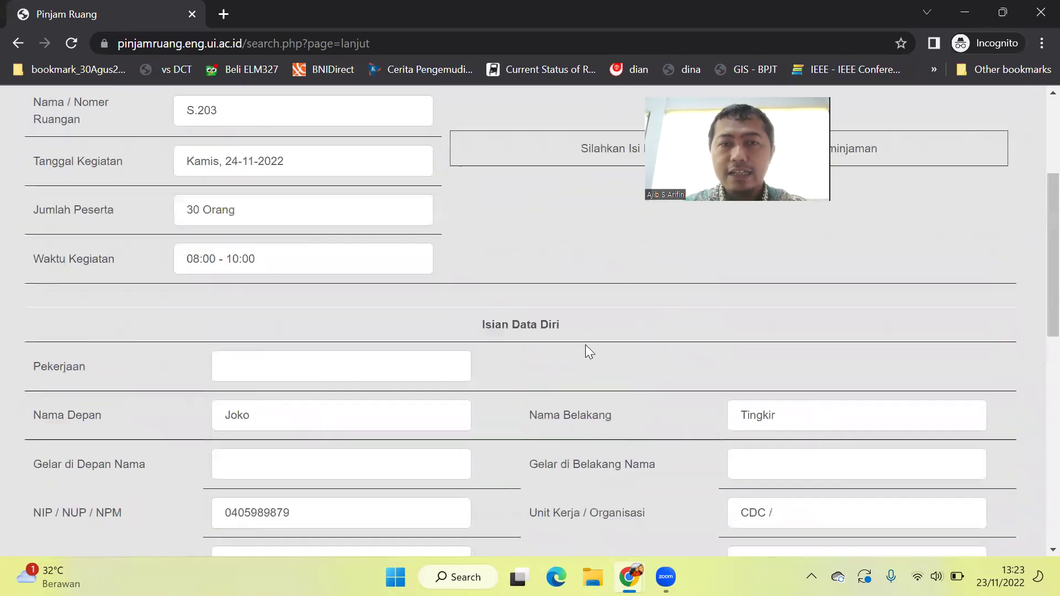
scroll(585, 344, "down", 15)
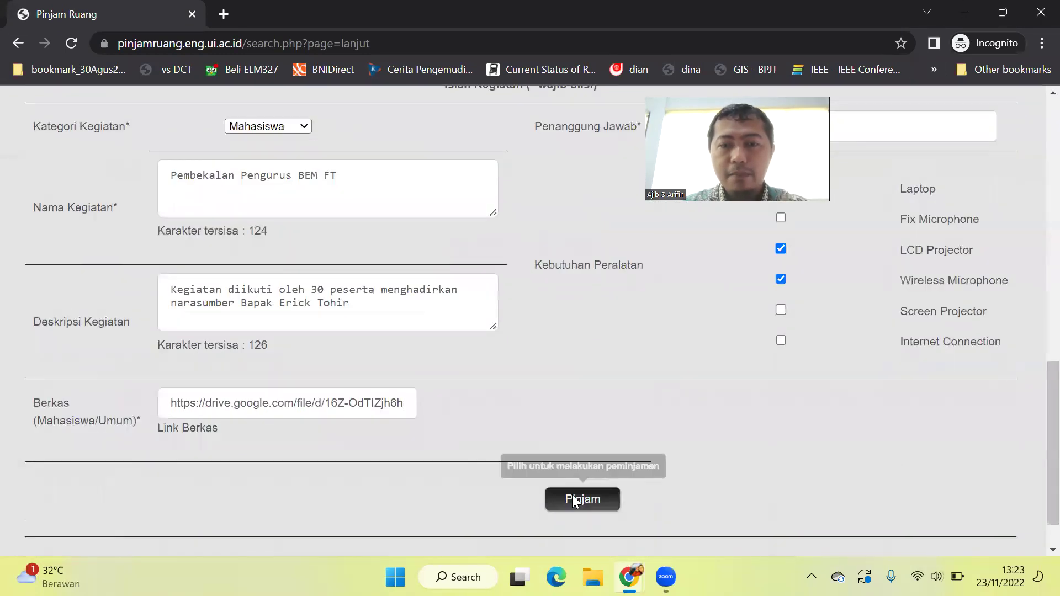
Submit the booking with Pinjam, getting the 'Data Telah diterima!' confirmation.
left_click(574, 500)
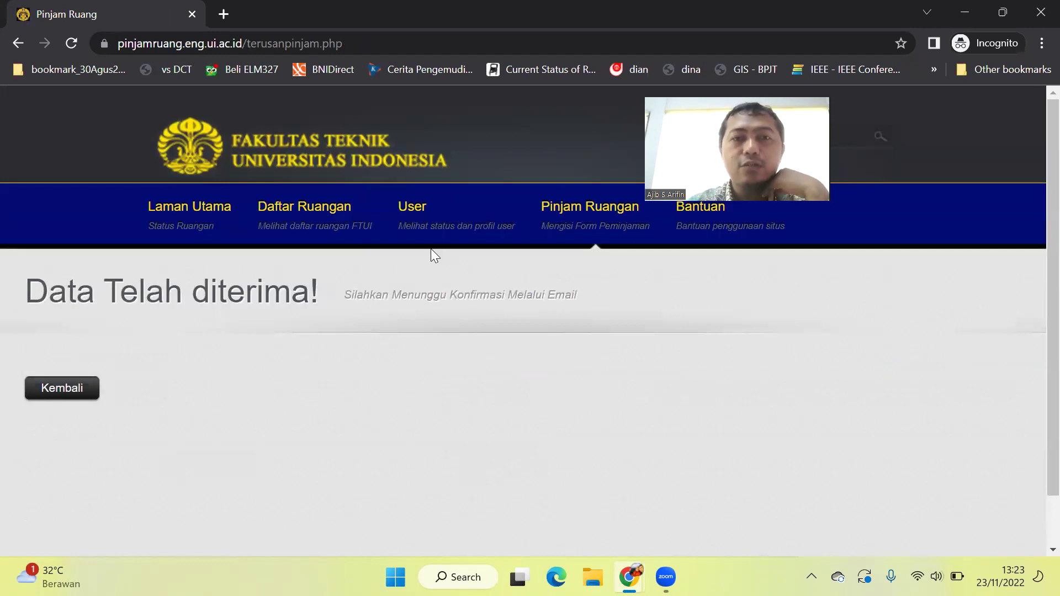
mouse_move(421, 220)
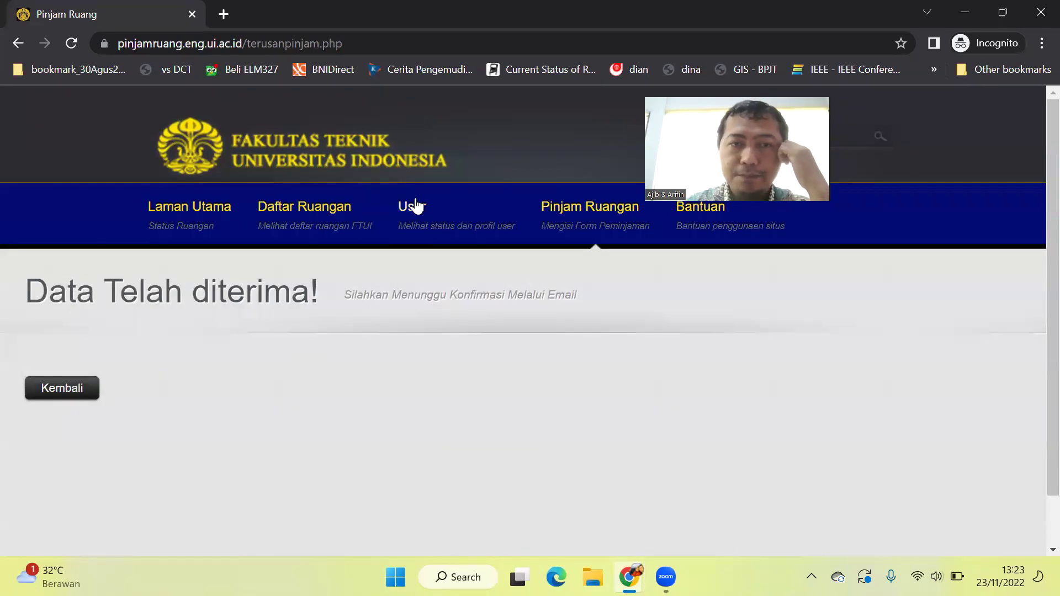
mouse_move(415, 214)
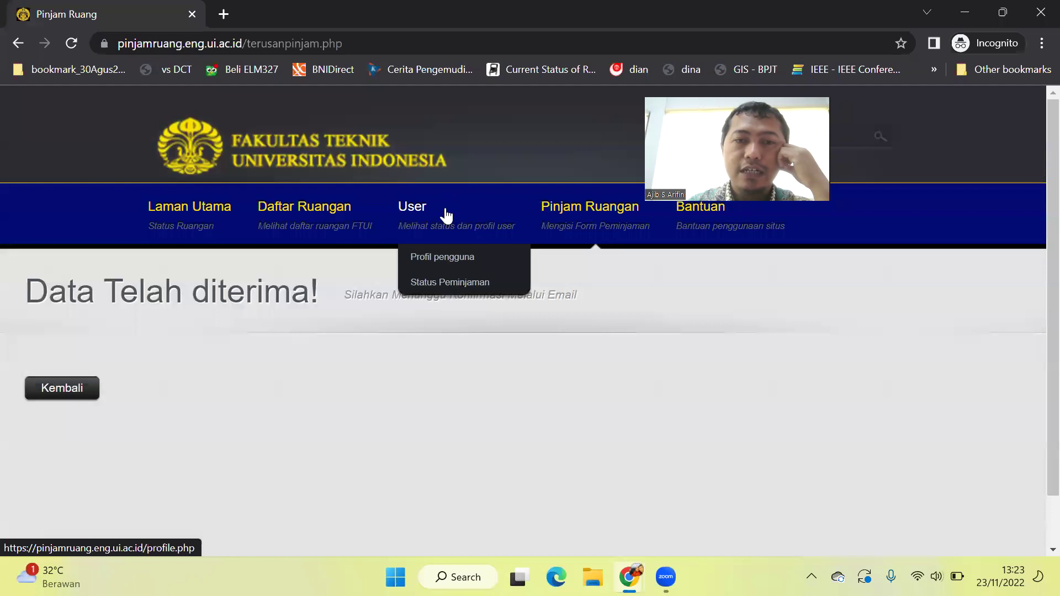
Open Status Peminjaman and highlight the S.203 booking's 'masih dalam proses verifikasi' message.
left_click(447, 293)
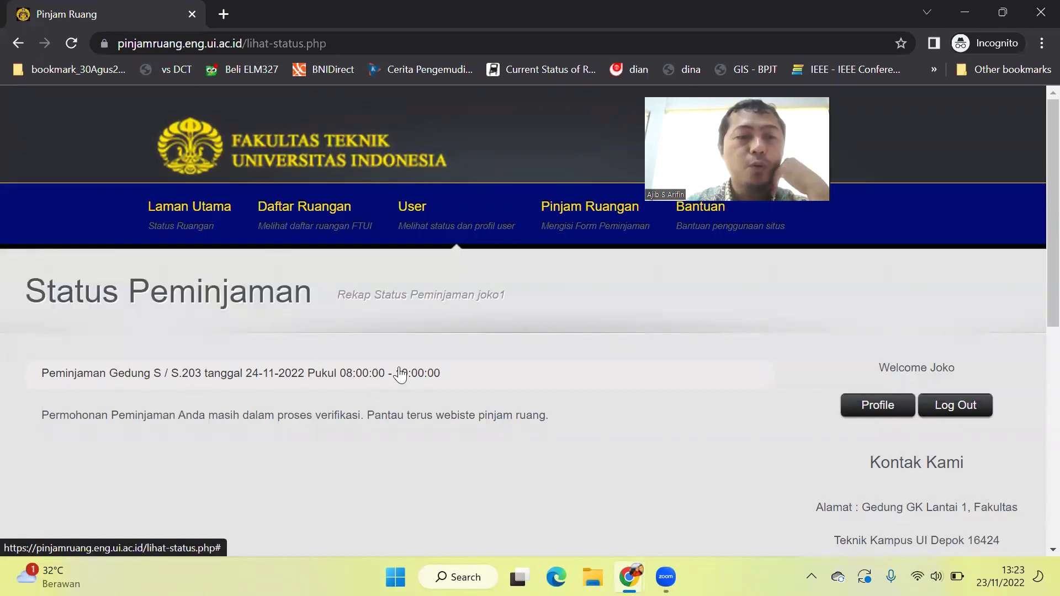
left_click_drag(82, 413, 289, 413)
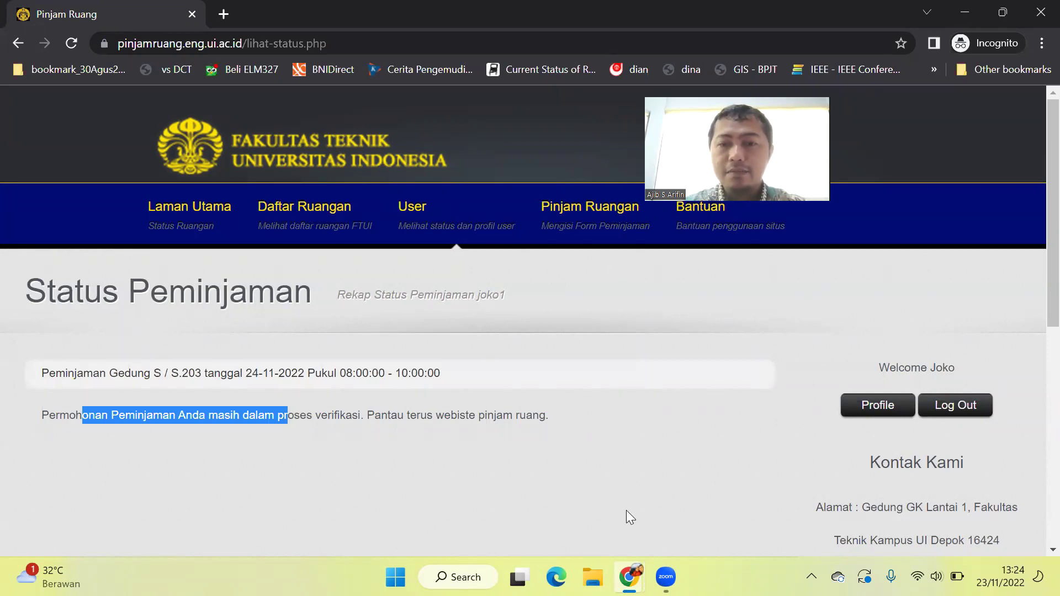
In the other Chrome window's Pinjam Ruang tab, log in as admin and open the Admin panel.
mouse_move(629, 561)
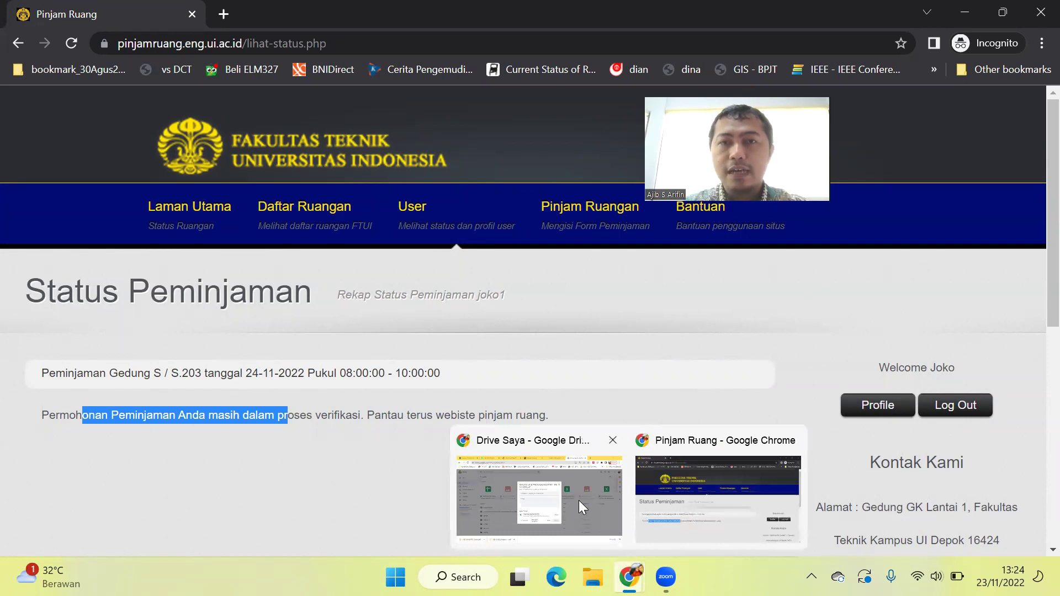
left_click(578, 500)
left_click(476, 14)
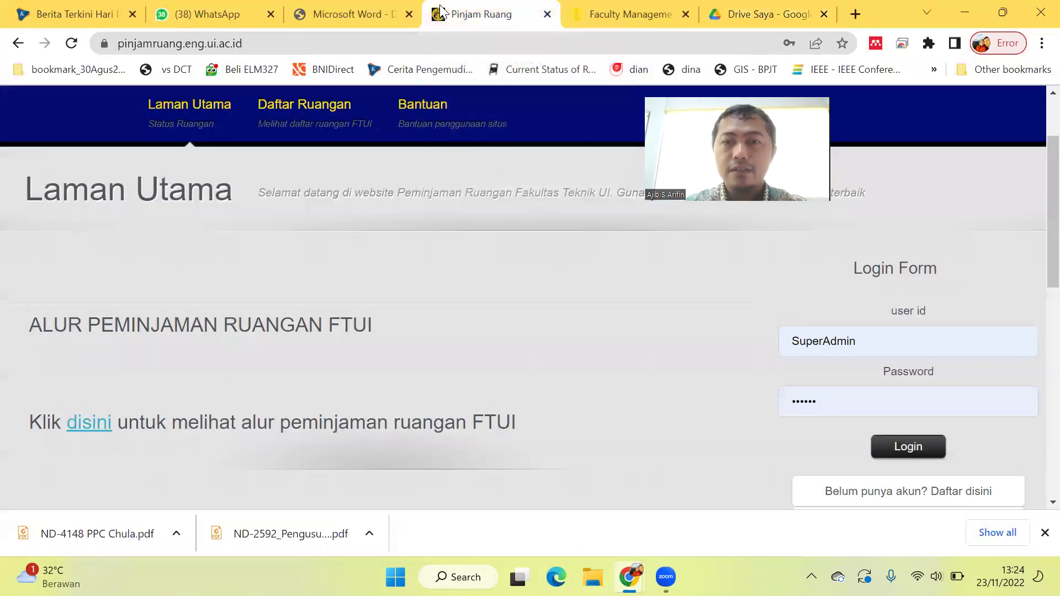
left_click(884, 446)
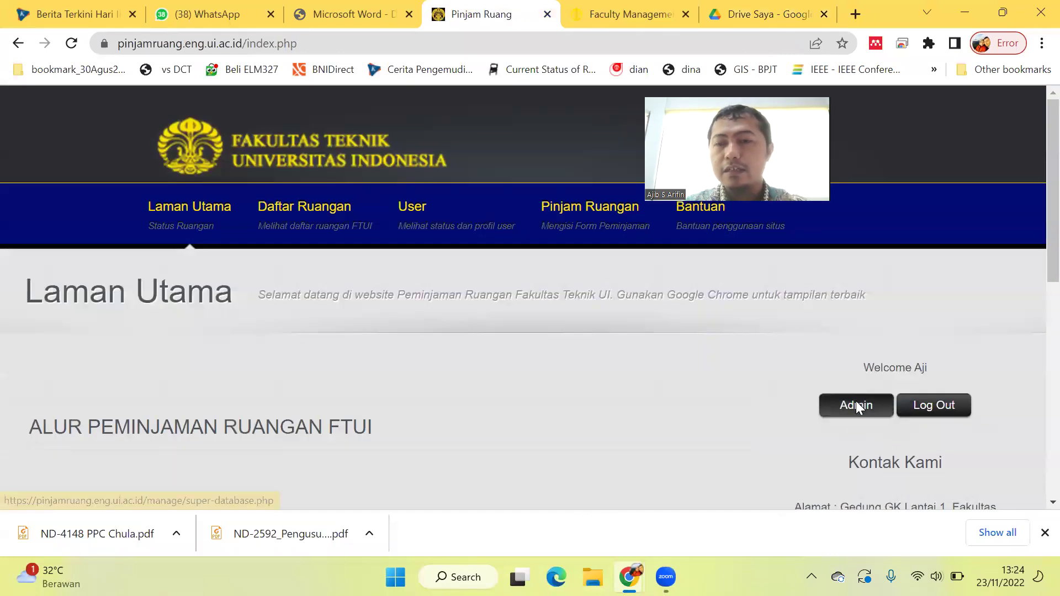
left_click(855, 401)
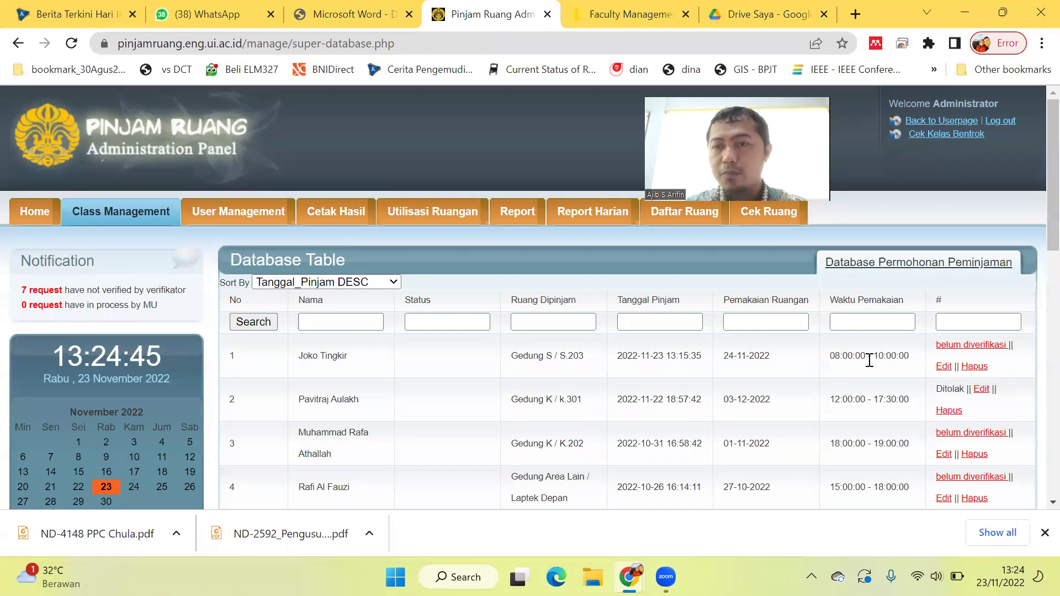
Pass the S.203 request through verification with the note 'baik'.
left_click(953, 346)
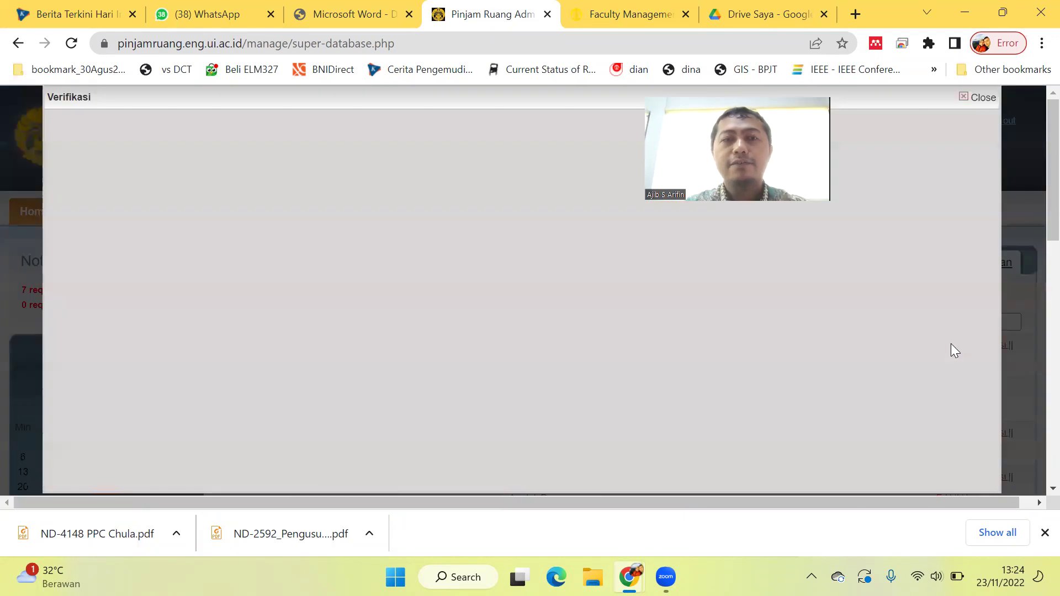
scroll(286, 323, "down", 5)
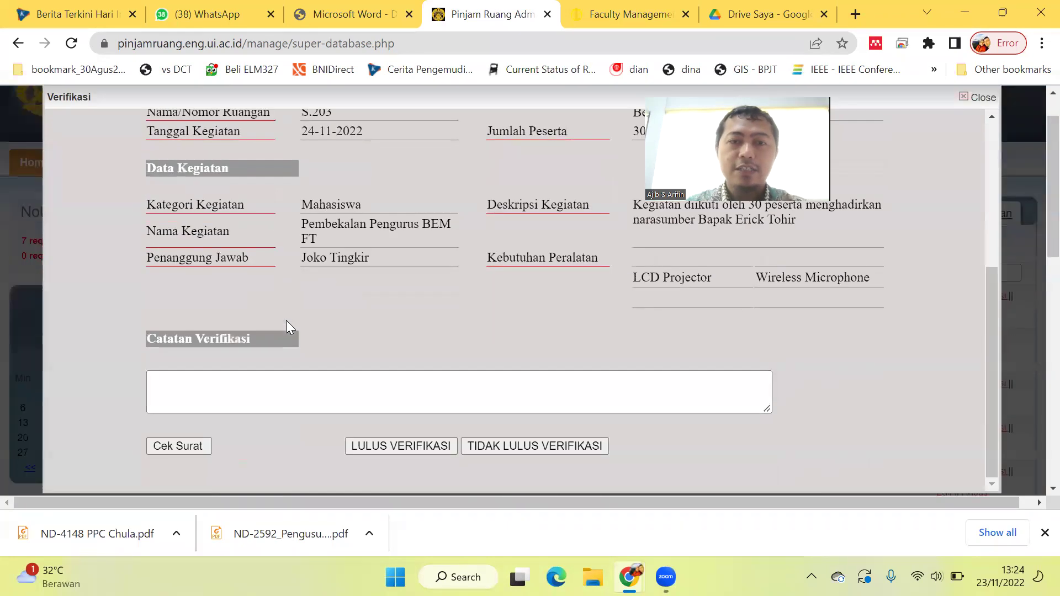
left_click(256, 406)
type("baik")
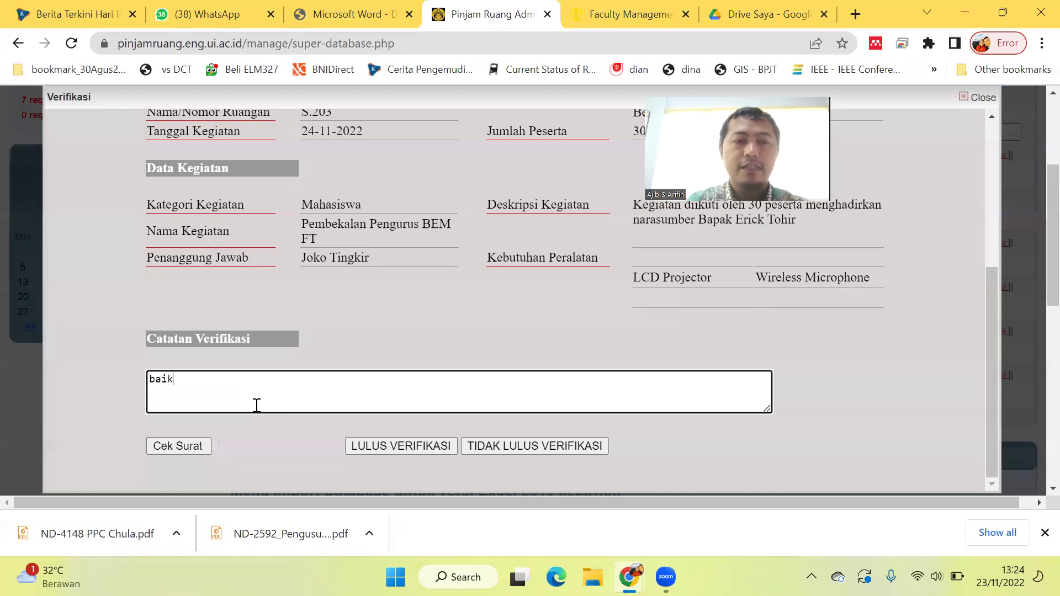
left_click(419, 446)
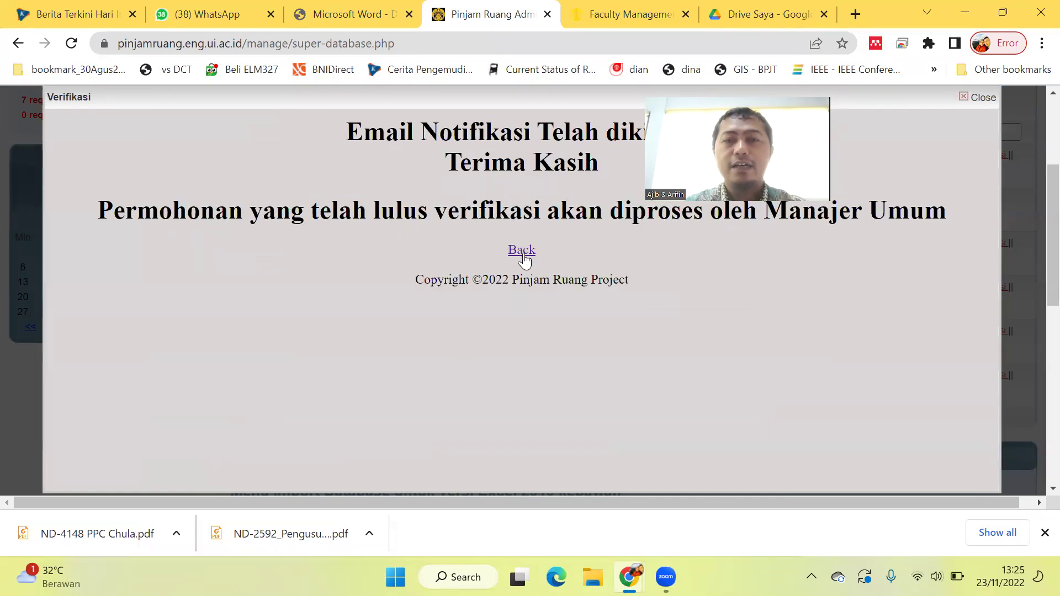
Return to the refreshed request table and reopen the now 'Lulus verifikasi' S.203 request.
left_click(522, 256)
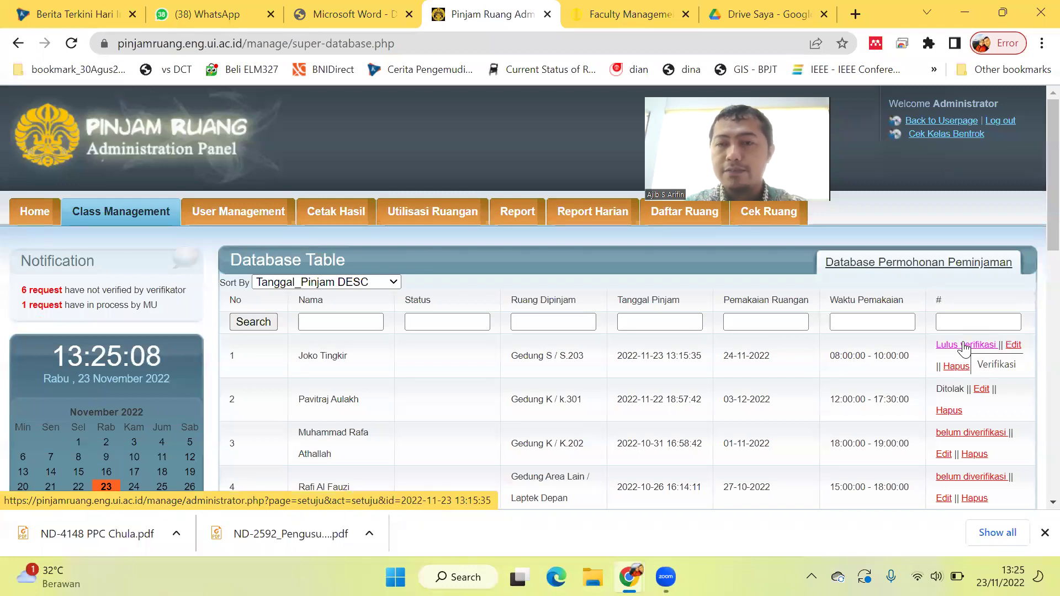
left_click(71, 43)
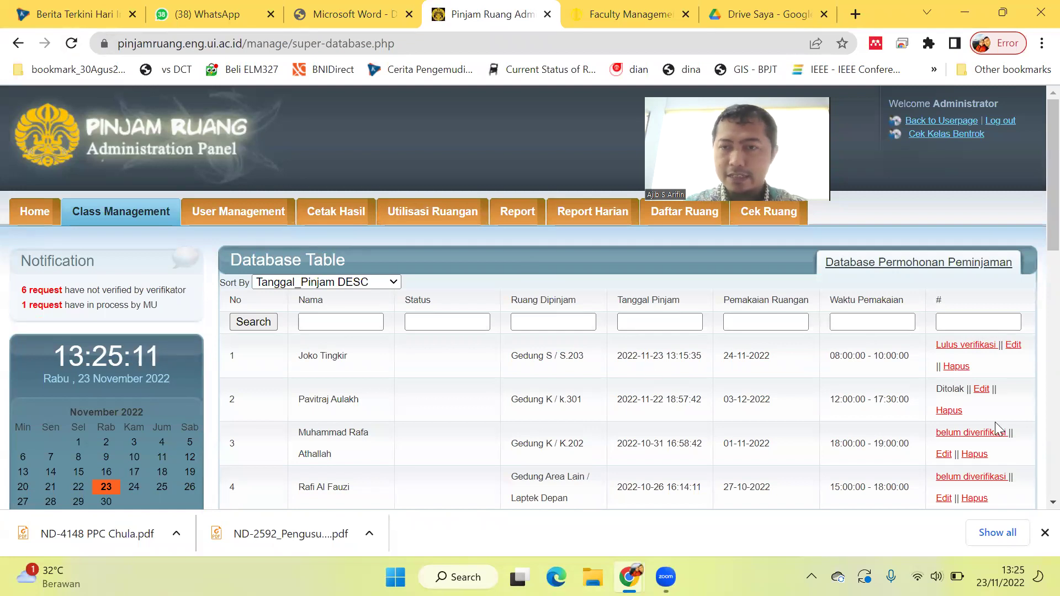
left_click(969, 347)
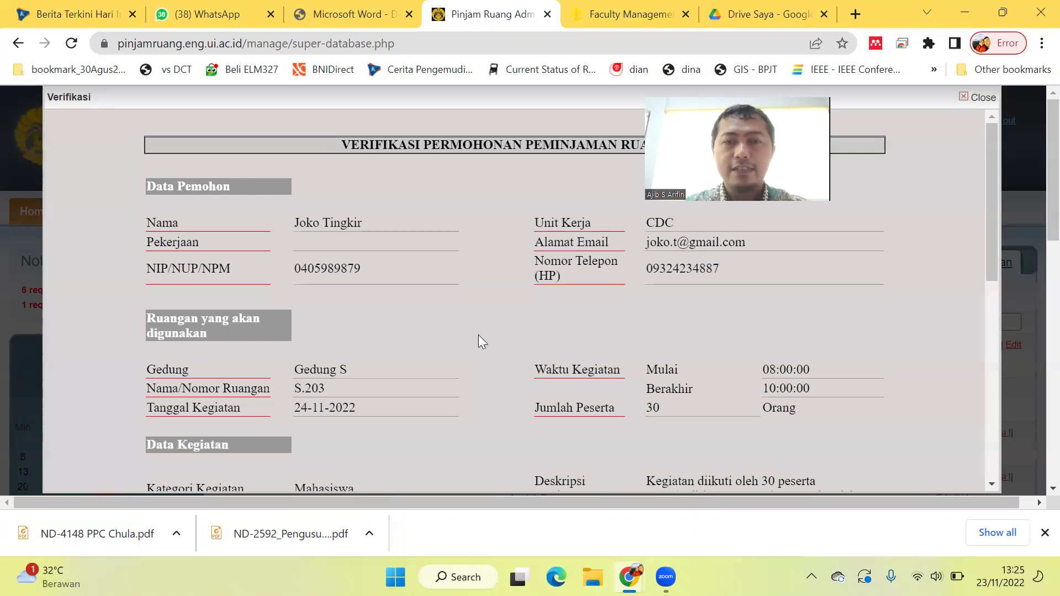
scroll(478, 335, "down", 9)
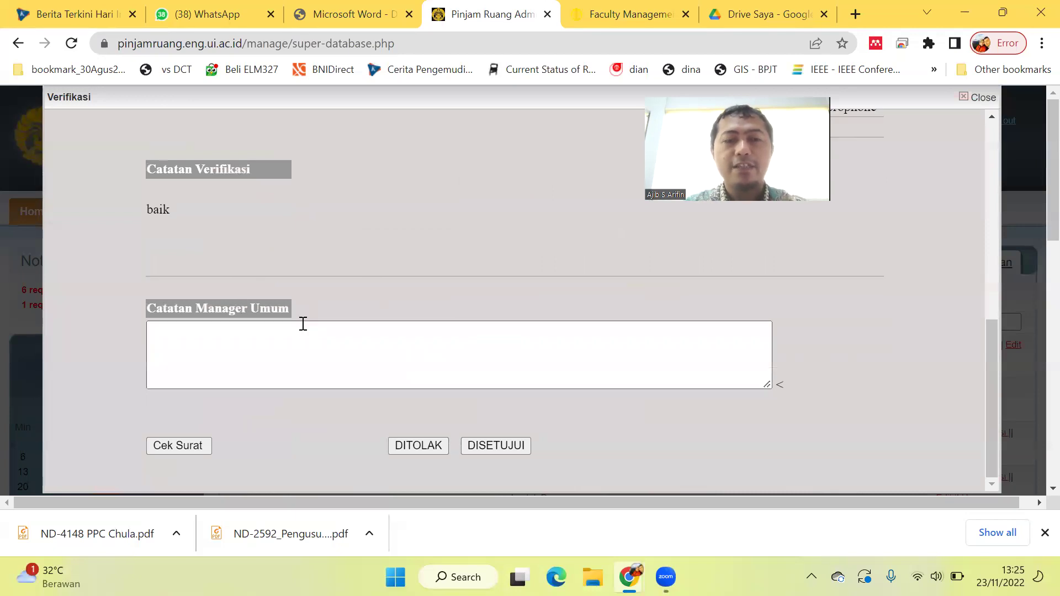
Approve the S.203 request as DISETUJUI with the manager note 'oke'.
left_click(371, 354)
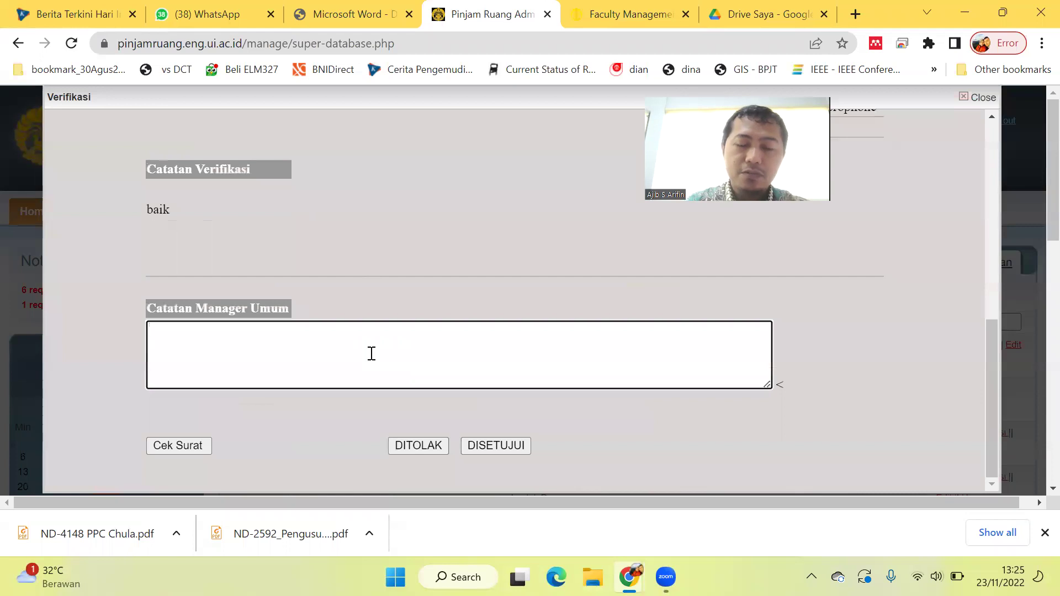
type("ba")
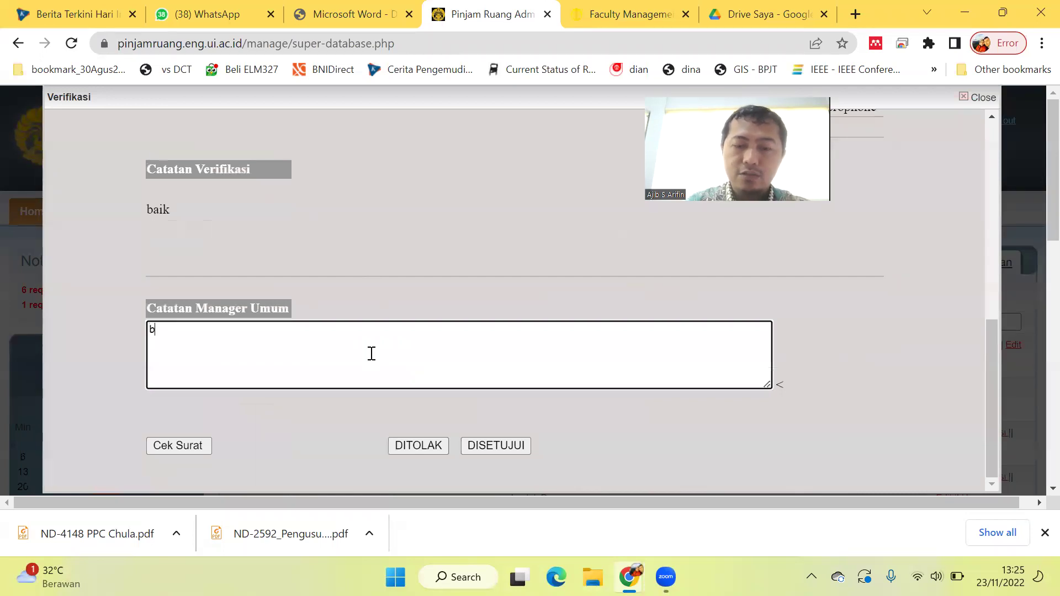
key("BackSpace")
type("oke")
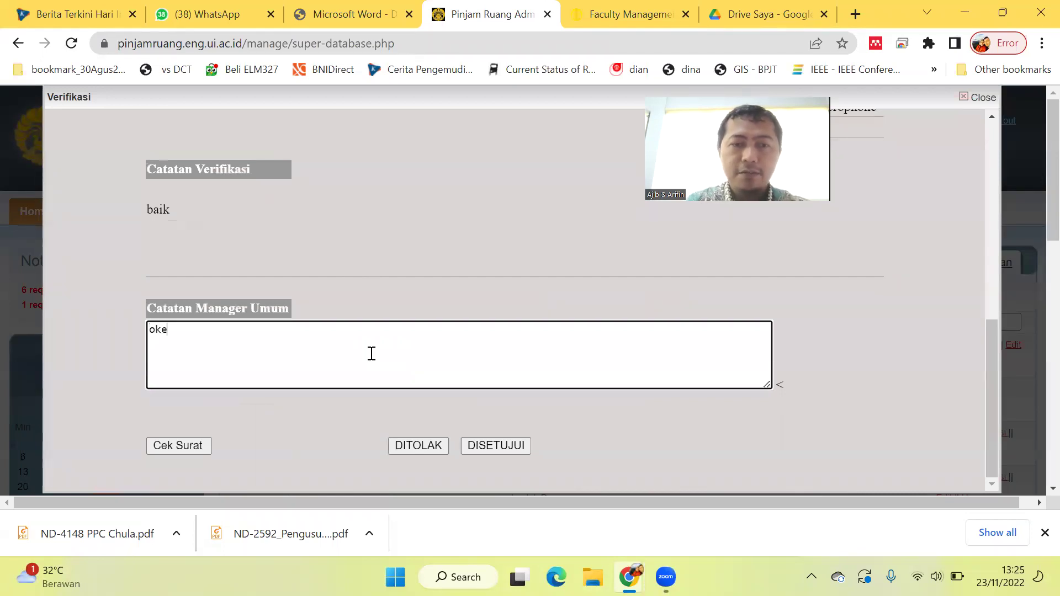
left_click(494, 444)
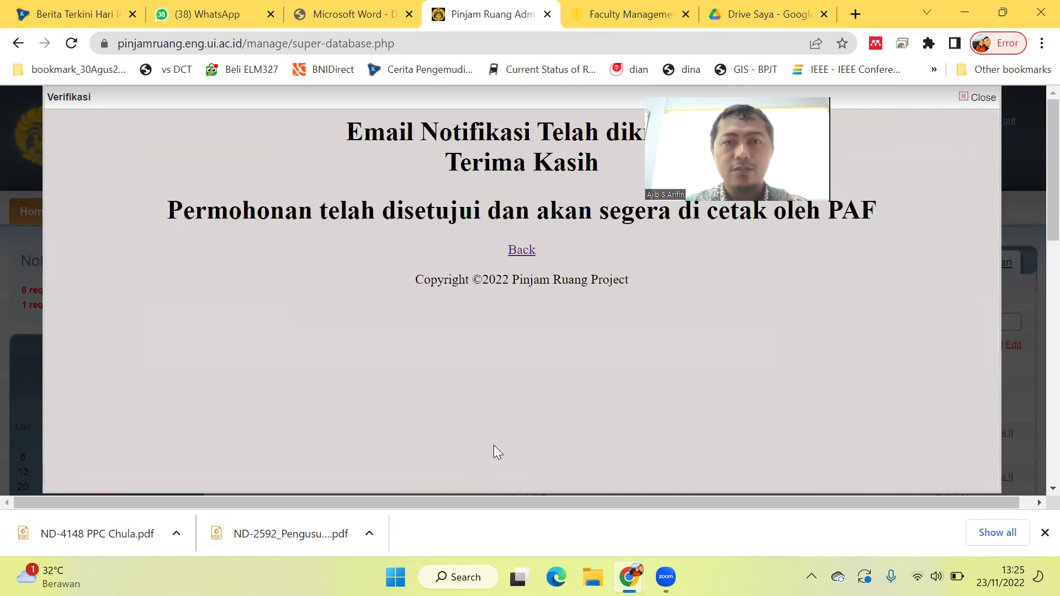
Go back to the request table and switch to the user's incognito Chrome window.
left_click(519, 251)
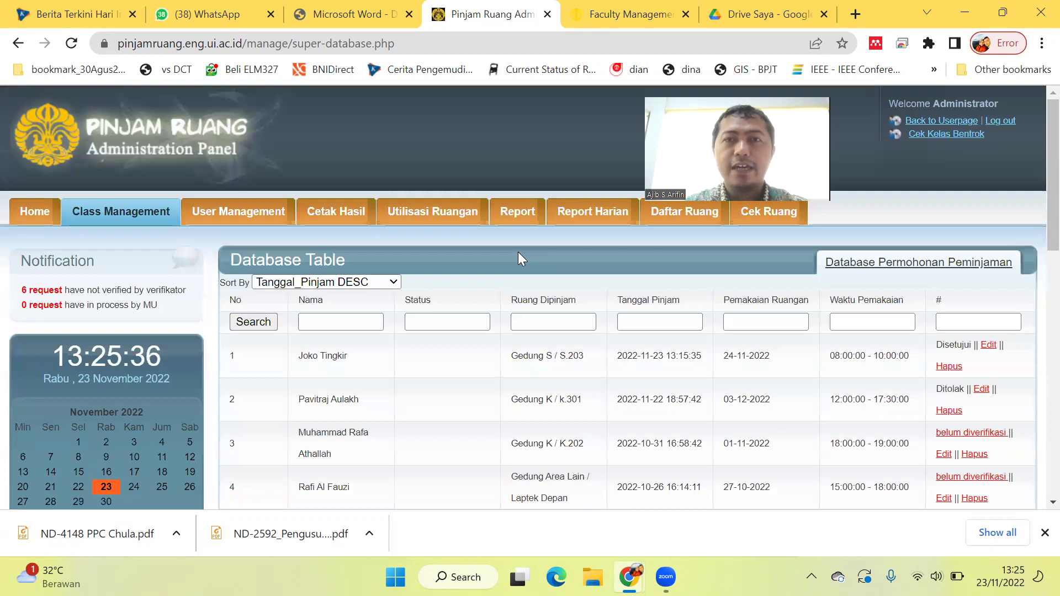
left_click_drag(629, 577, 668, 576)
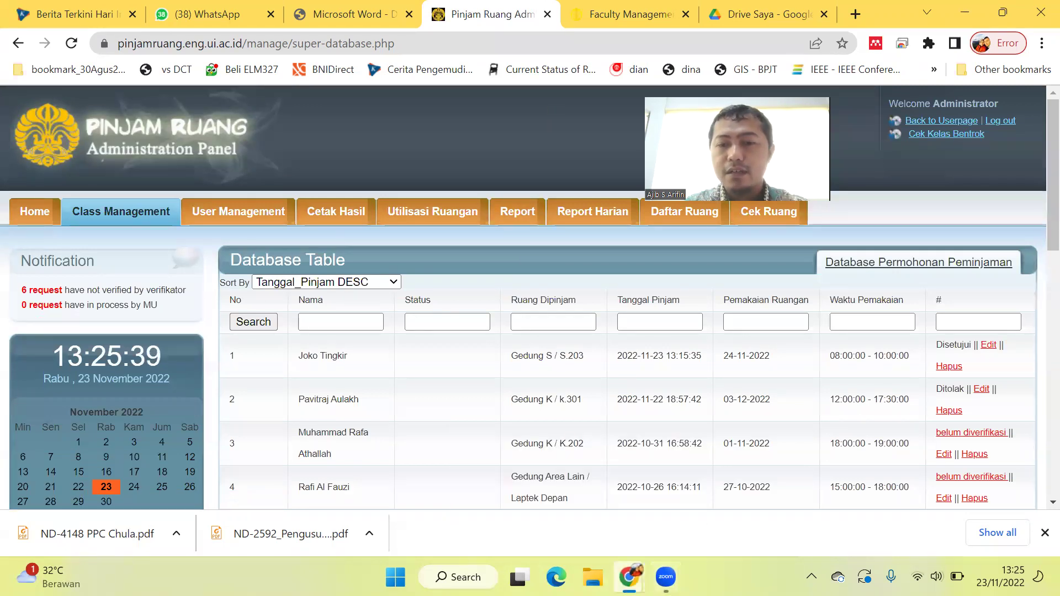
mouse_move(629, 577)
left_click(693, 527)
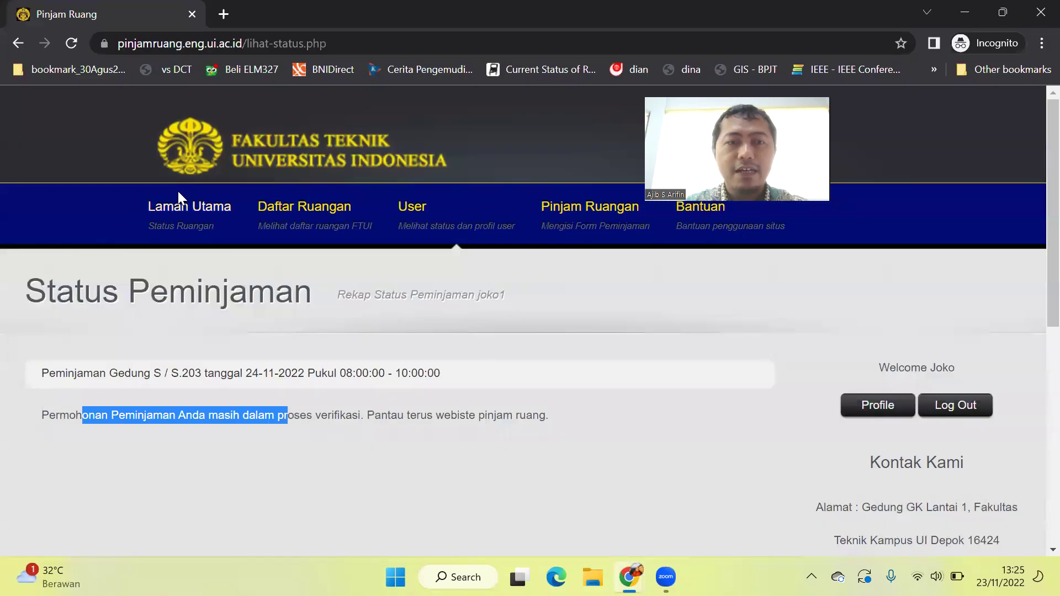
Reload the status page and highlight the S.203 booking's new 'telah disetujui' status.
left_click(232, 411)
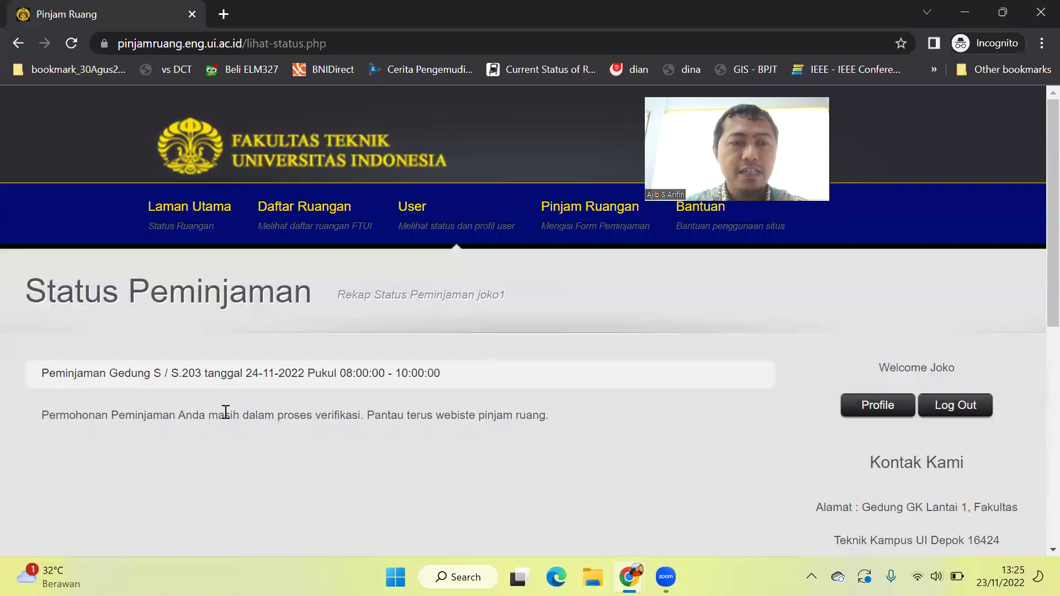
left_click(72, 41)
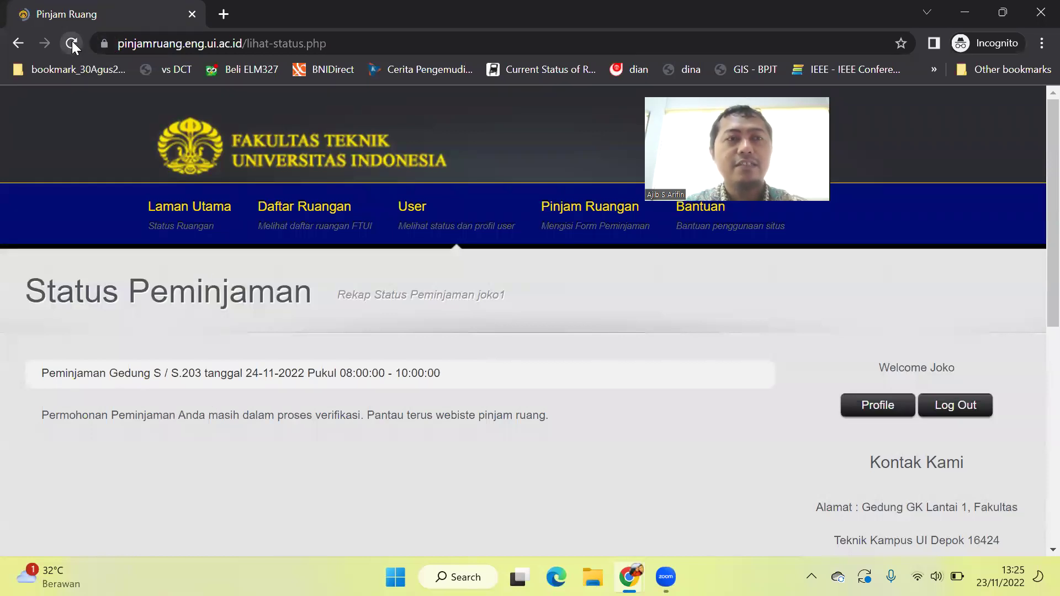
left_click(72, 41)
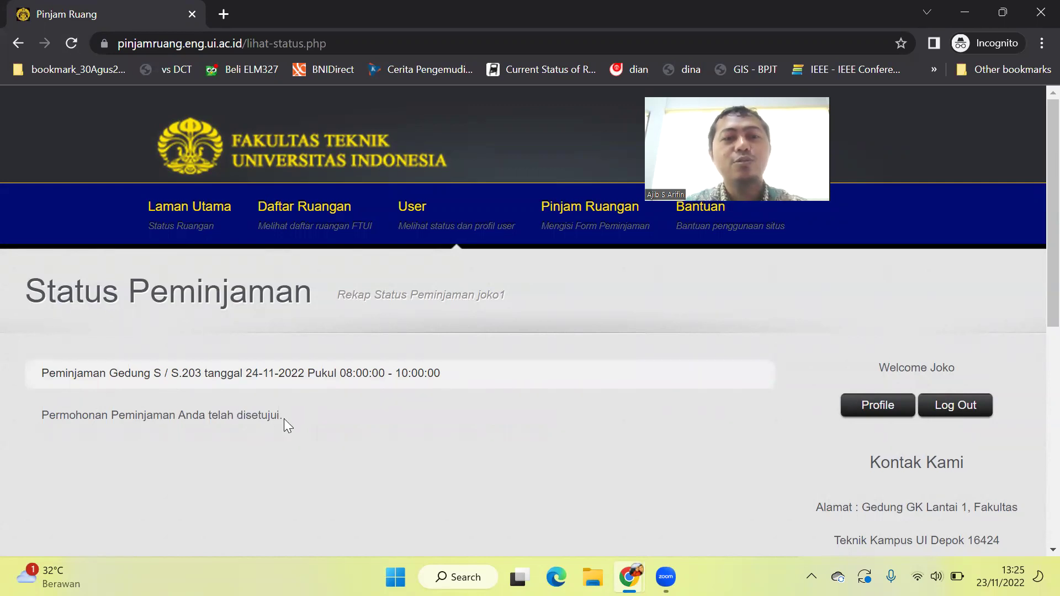
left_click_drag(282, 416, 204, 415)
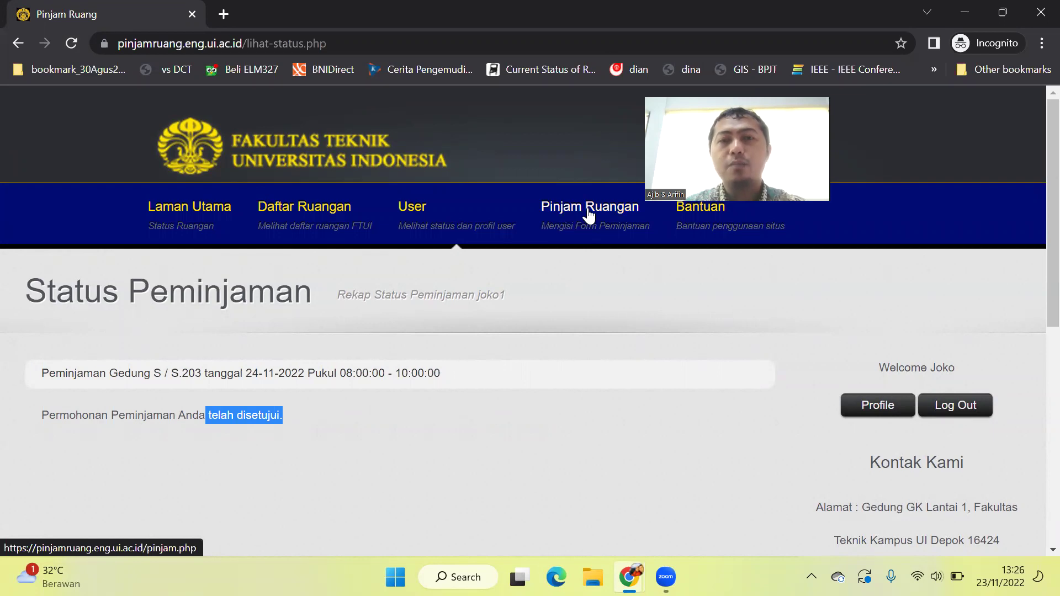
Log out and sign in with the second user's saved credentials.
left_click(589, 215)
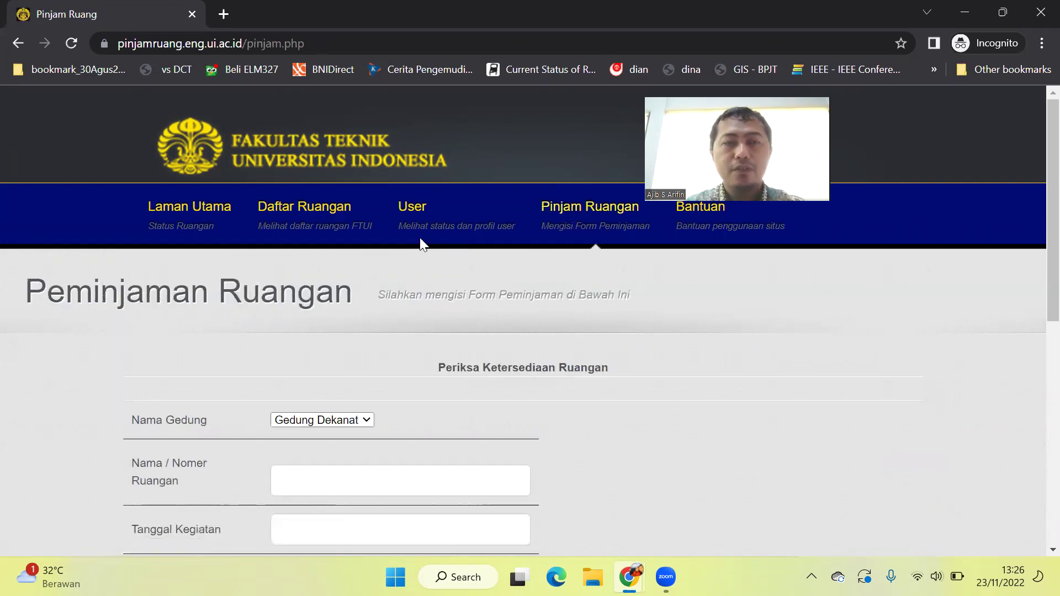
left_click(19, 43)
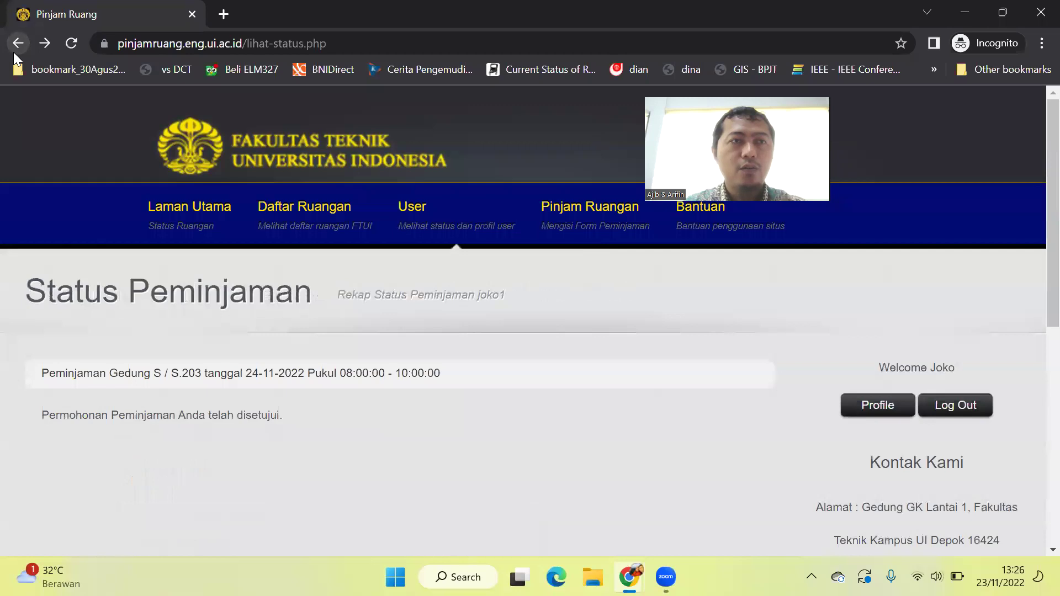
left_click(945, 406)
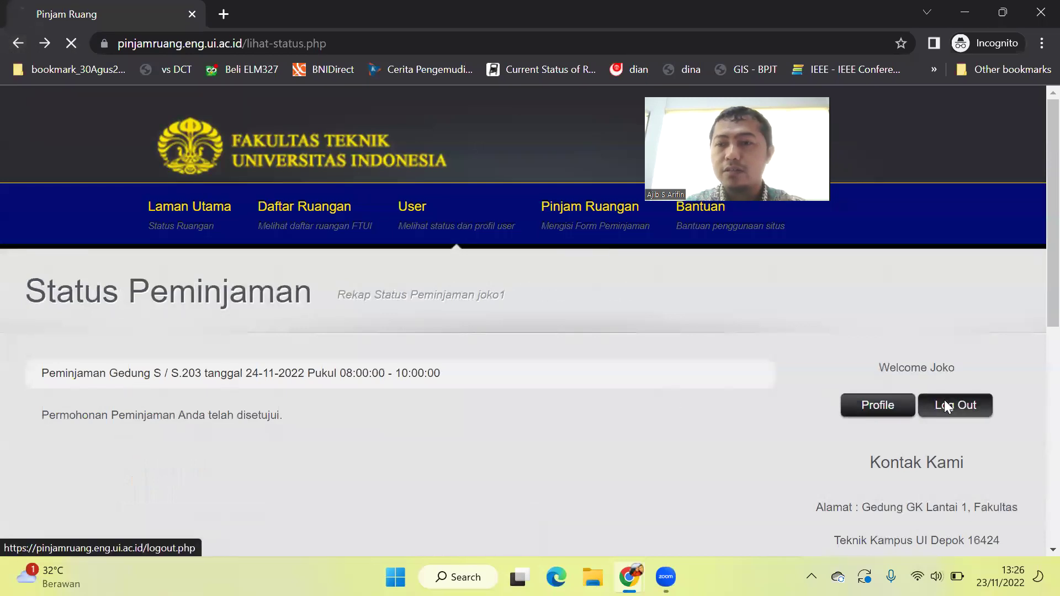
left_click(873, 437)
type("asa")
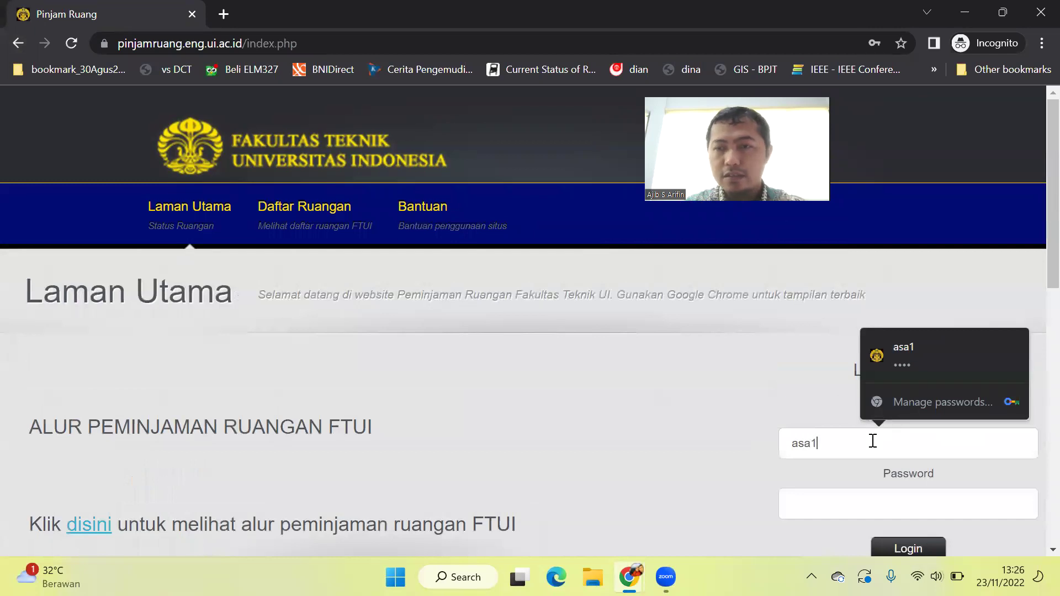
type("1")
left_click(929, 361)
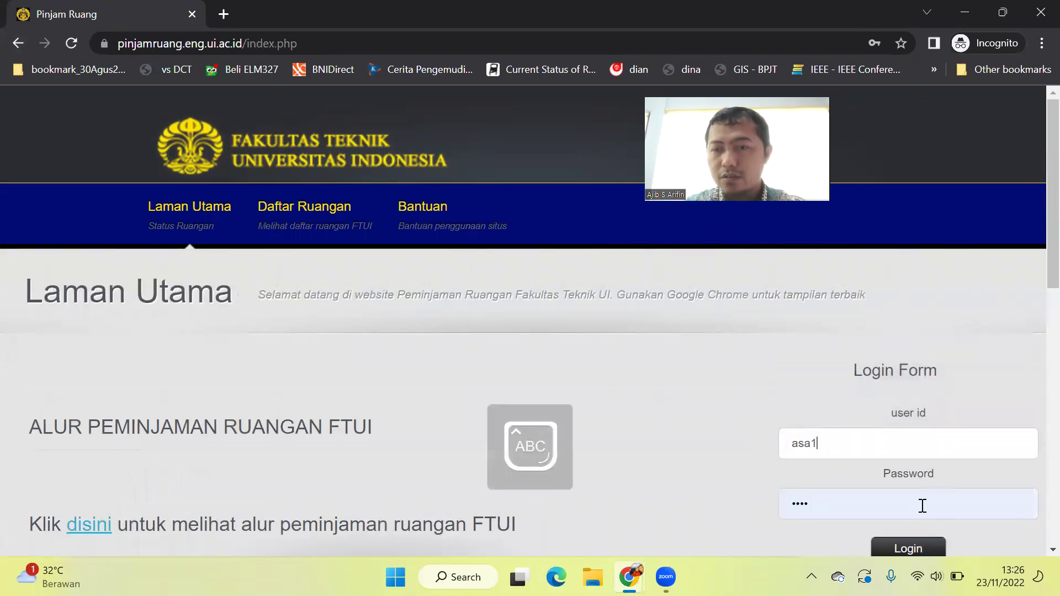
left_click(919, 546)
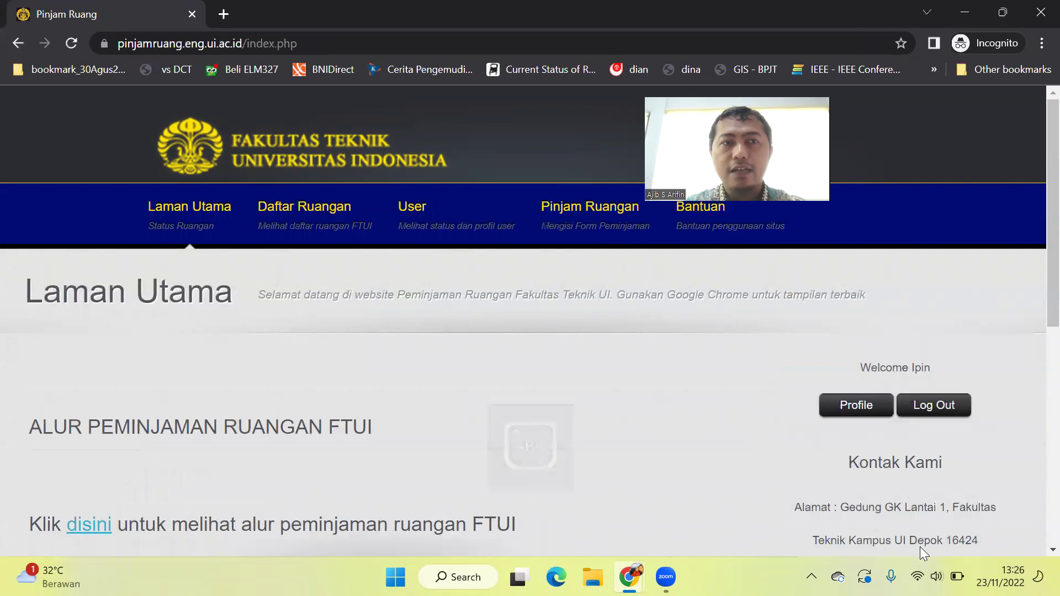
Fill the booking form with Gedung S, room S.203, date 24-11-2022 and 25 participants.
left_click(586, 229)
left_click(364, 420)
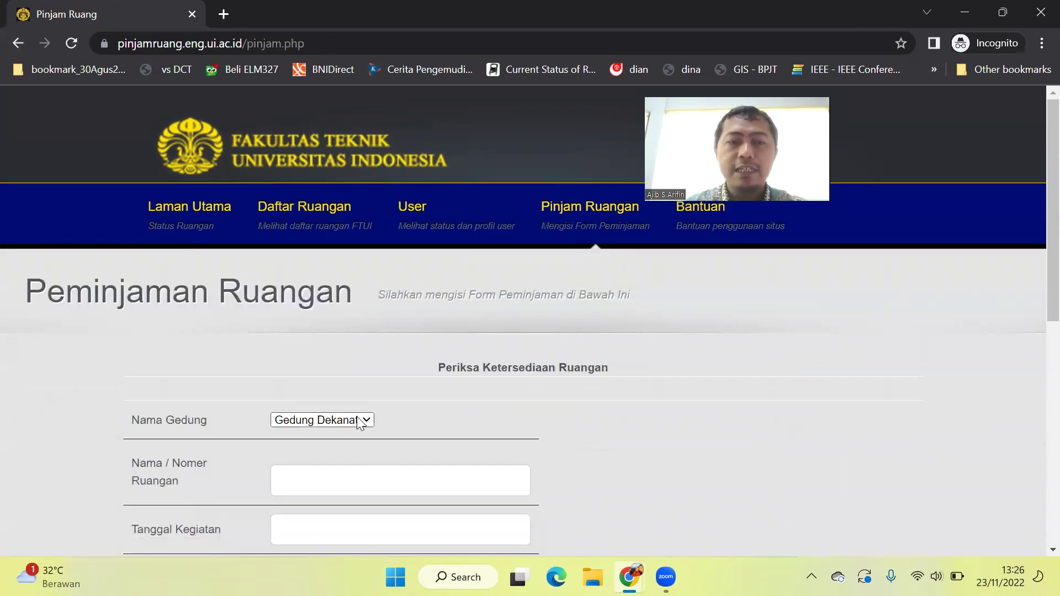
left_click(350, 461)
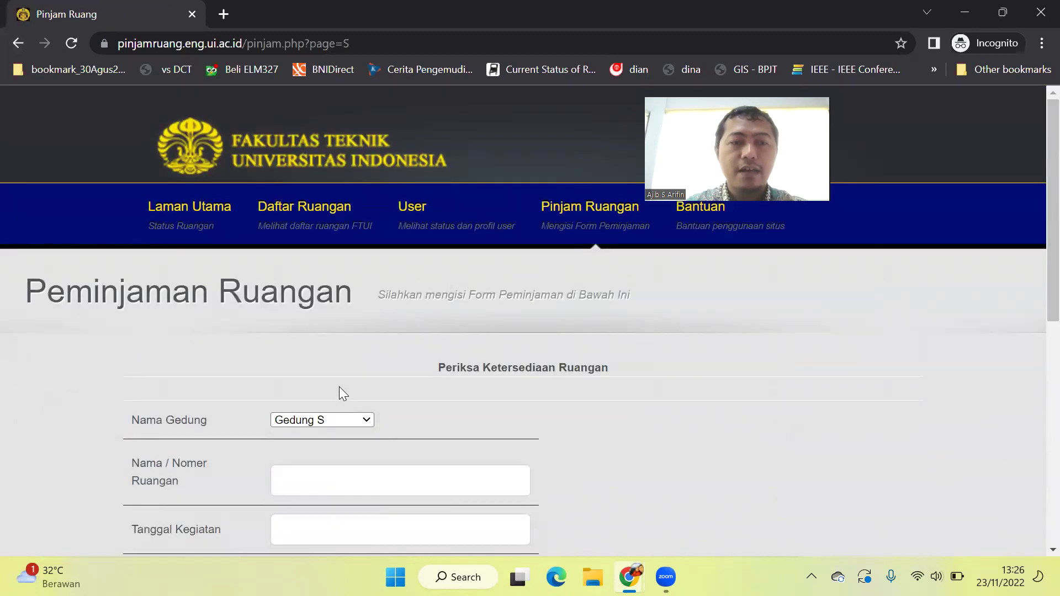
left_click(338, 482)
type("203")
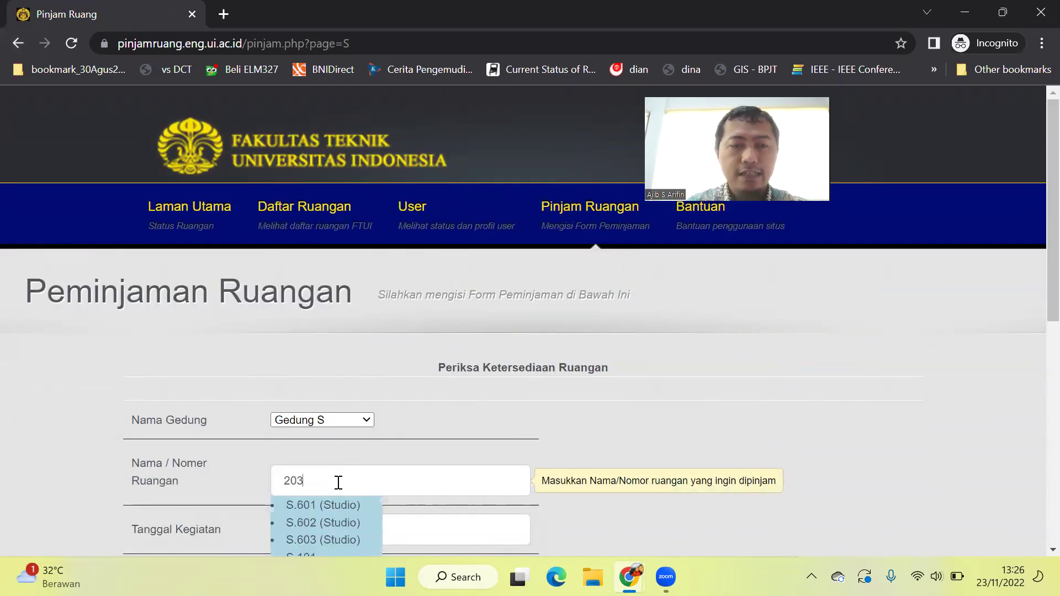
scroll(335, 486, "down", 2)
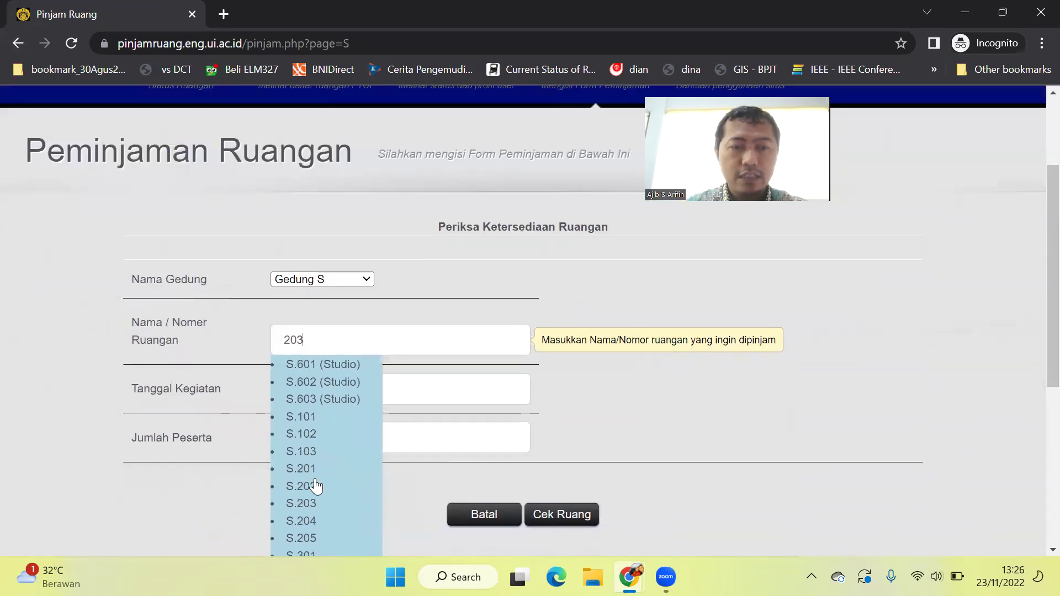
left_click(300, 503)
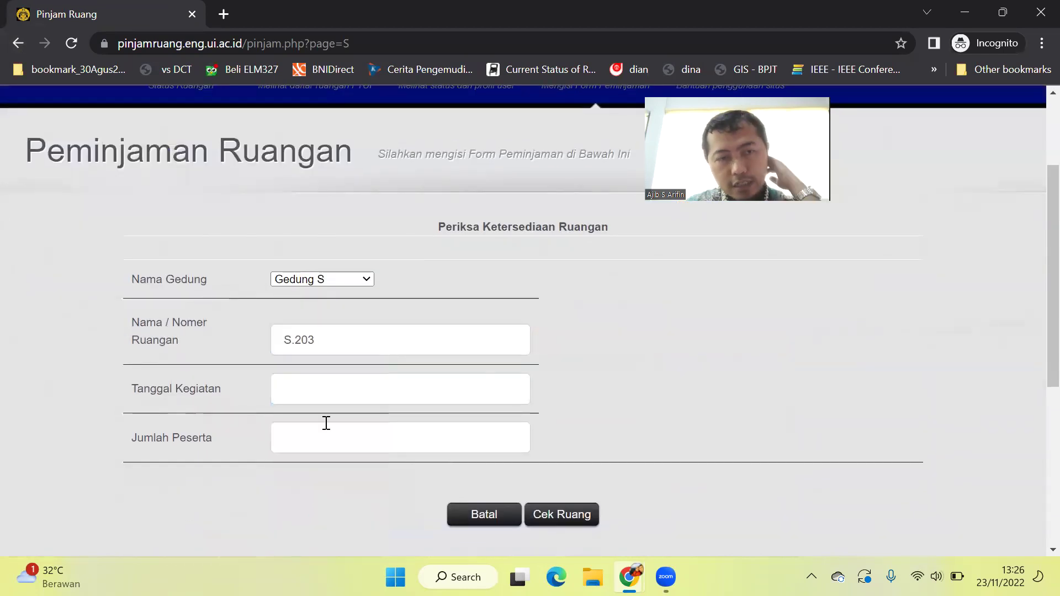
left_click(331, 395)
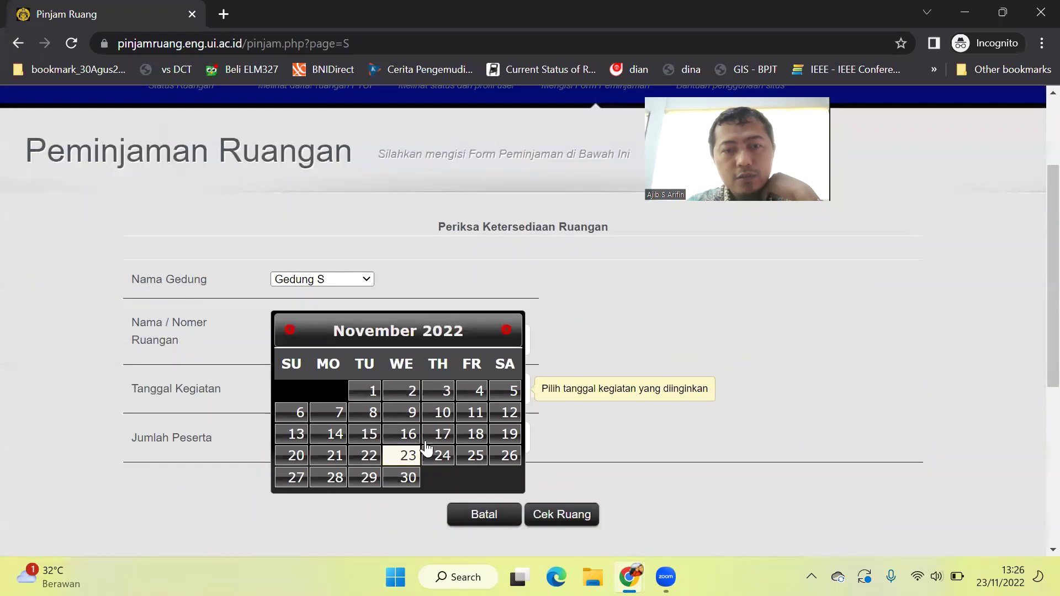
left_click(439, 454)
left_click(378, 438)
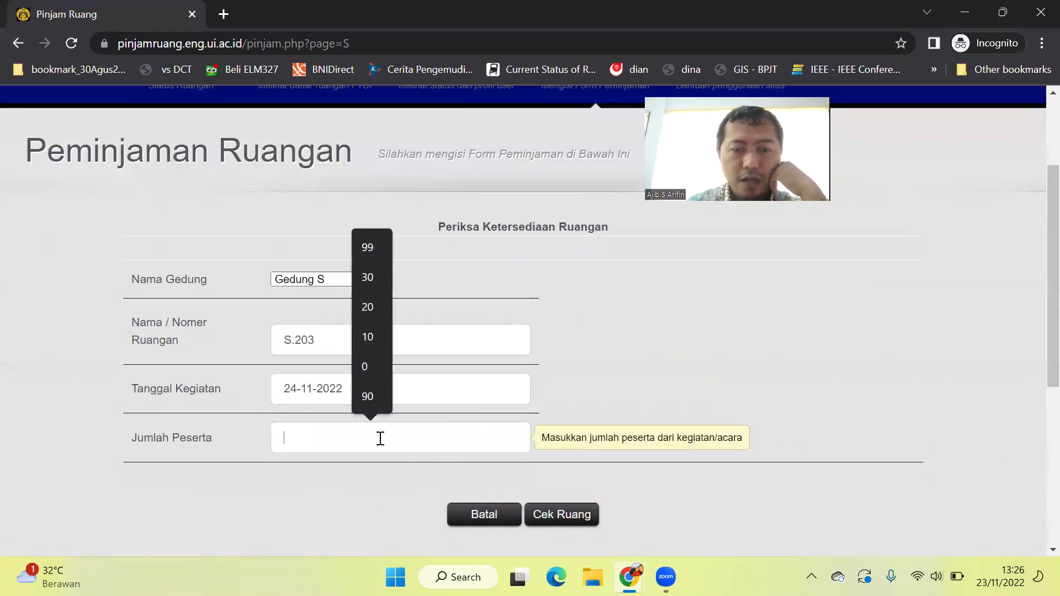
type("25")
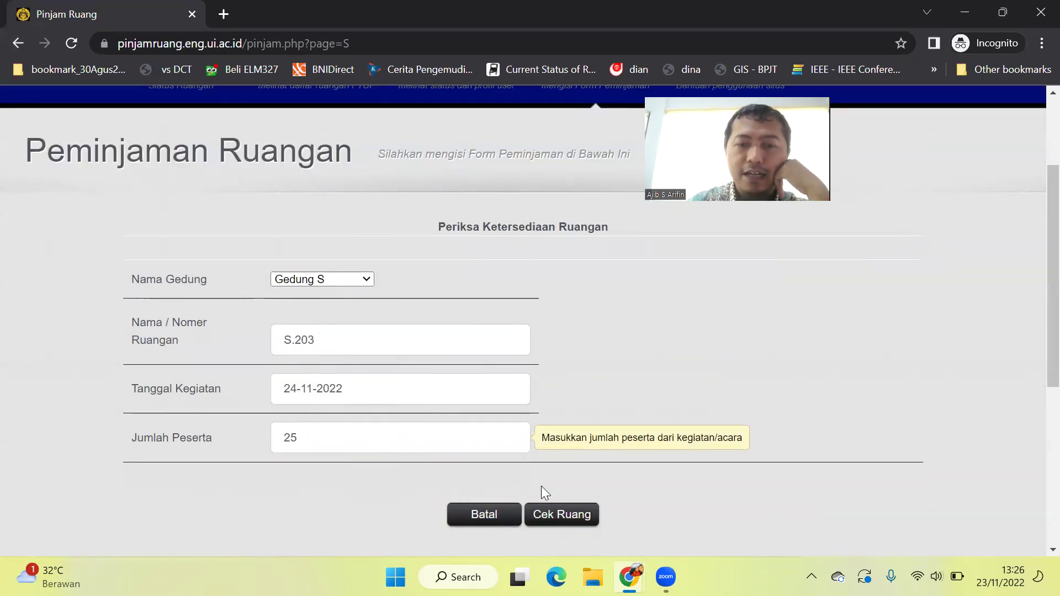
Check availability, confirm 08:00–10:00 is blocked, then return to the booking form.
left_click(566, 514)
scroll(565, 510, "down", 4)
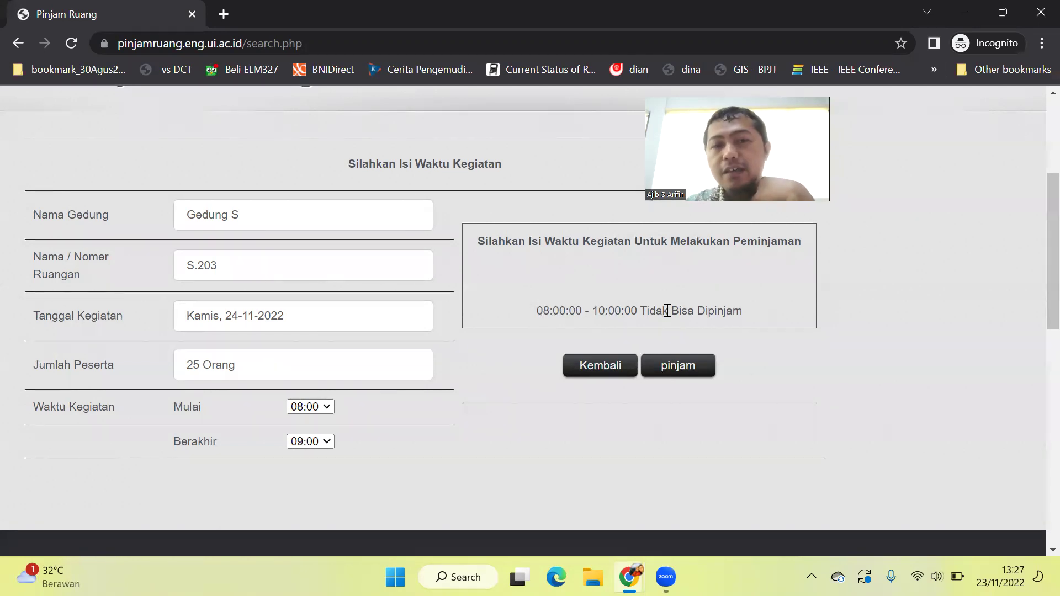
left_click_drag(561, 308, 643, 308)
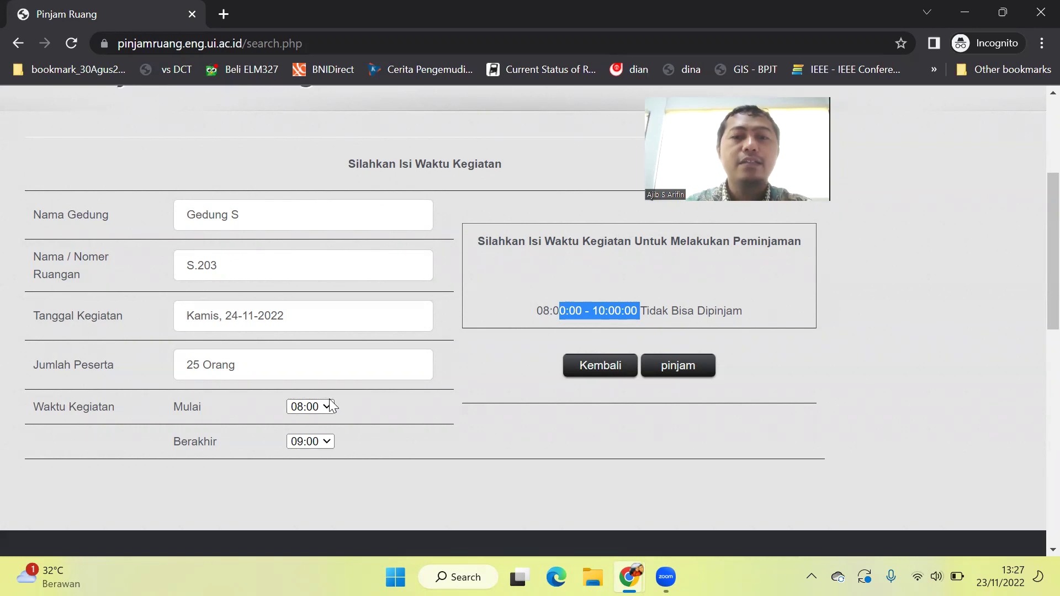
left_click(373, 417)
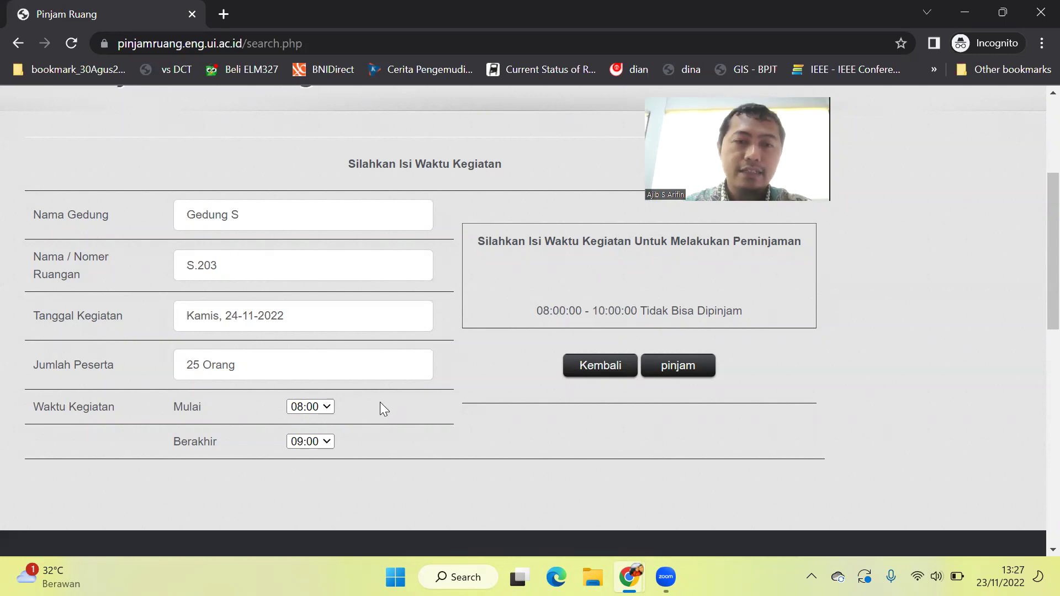
left_click(610, 369)
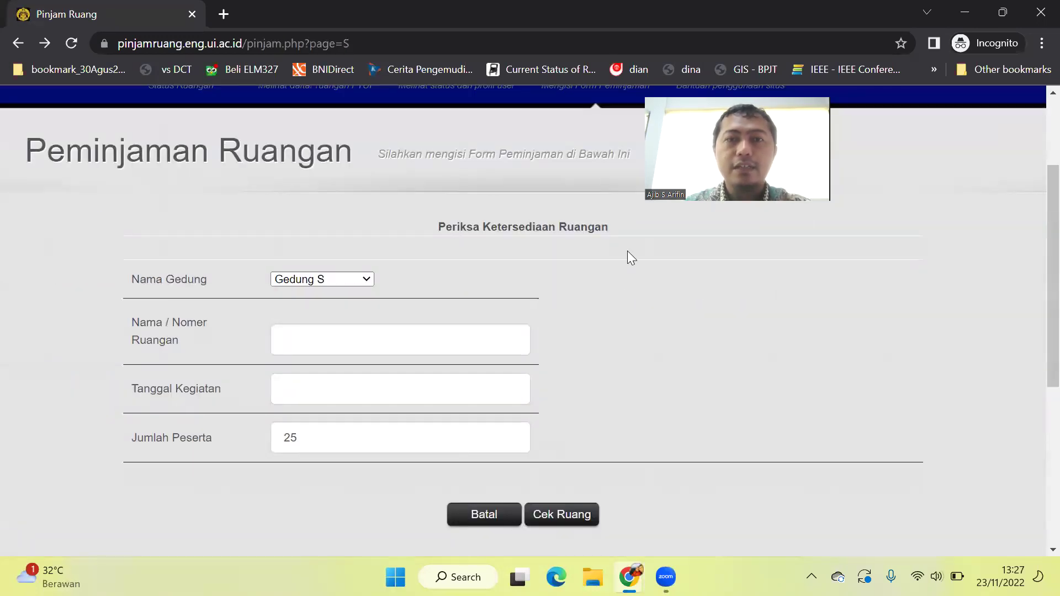
Return to the home page and log out of the second user's account.
scroll(591, 336, "up", 3)
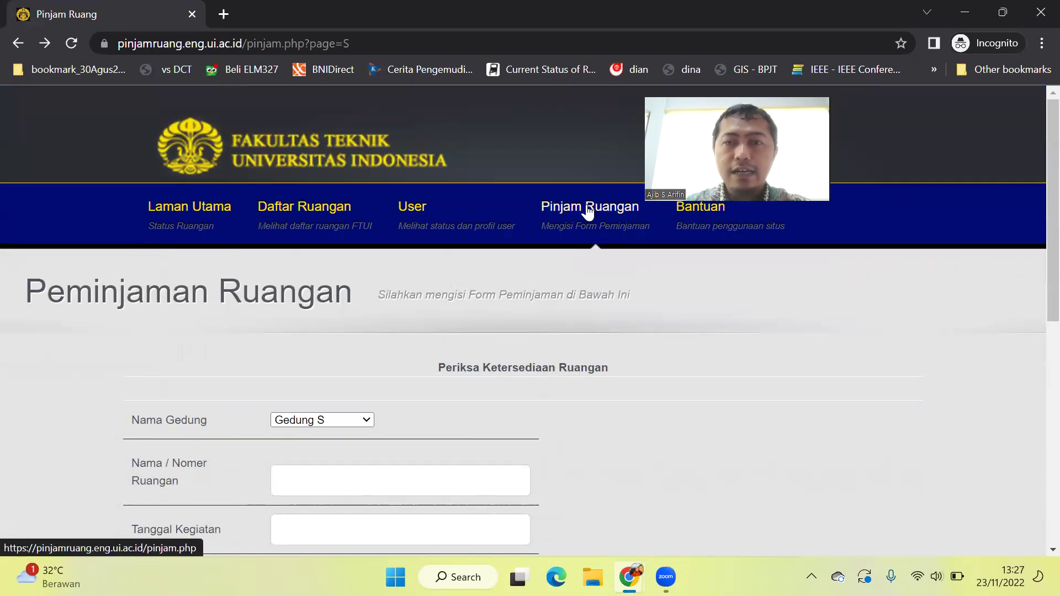
scroll(587, 210, "down", 5)
scroll(586, 210, "up", 5)
left_click(182, 182)
left_click(946, 405)
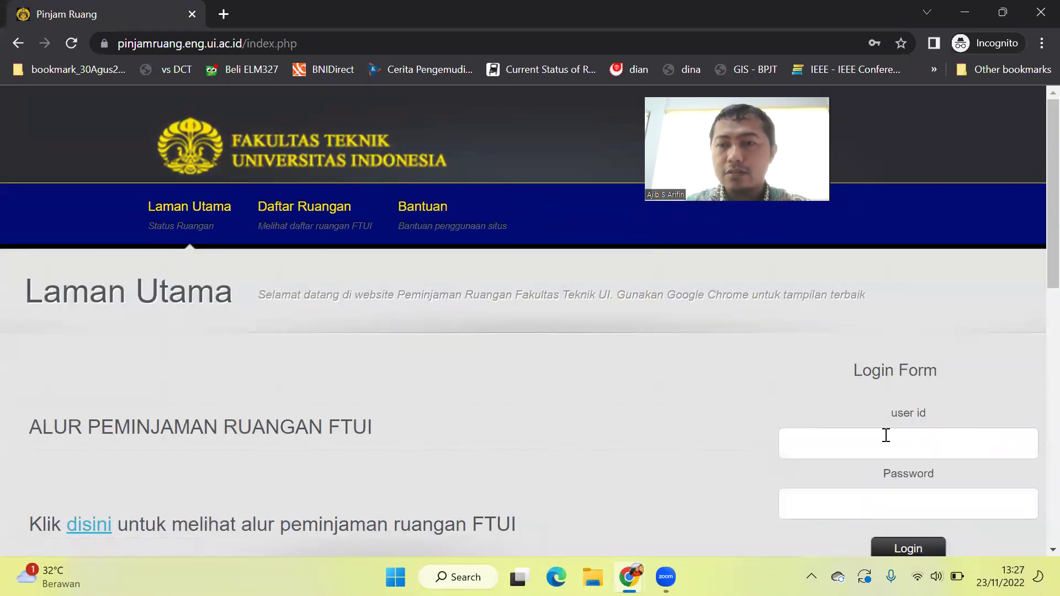
Sign in with the original borrower's user id and password, then open Status Peminjaman.
left_click(883, 436)
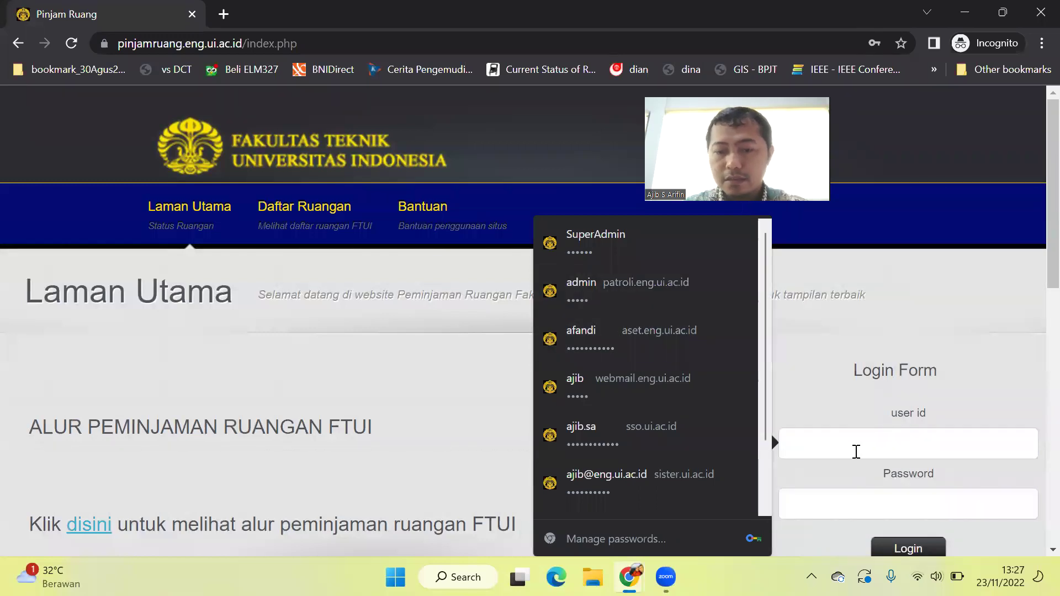
key("BackSpace")
key("BackSpace")
key("BackSpace")
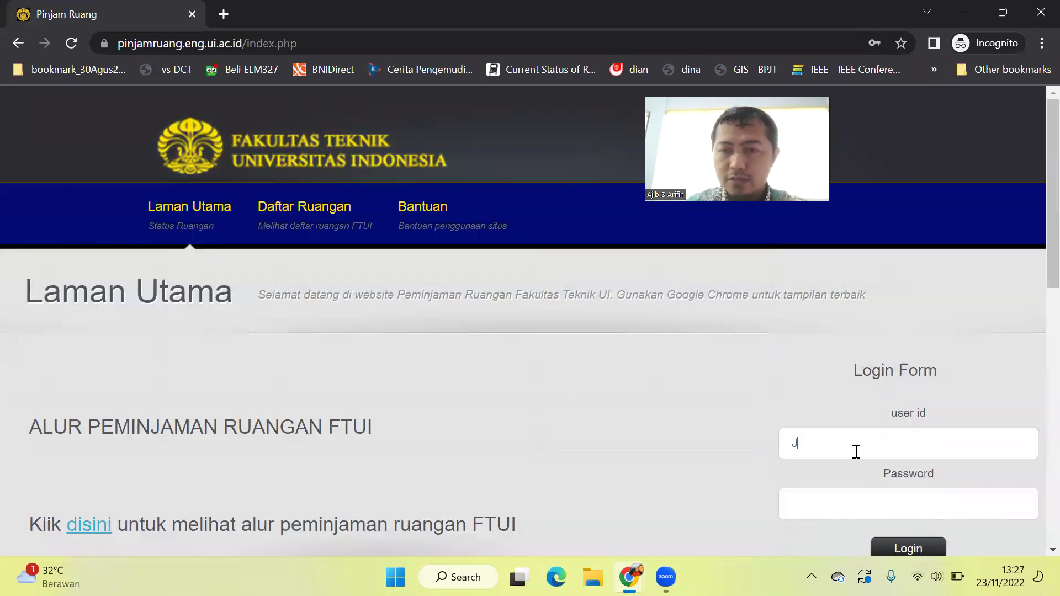
key("BackSpace")
key("Caps_Lock")
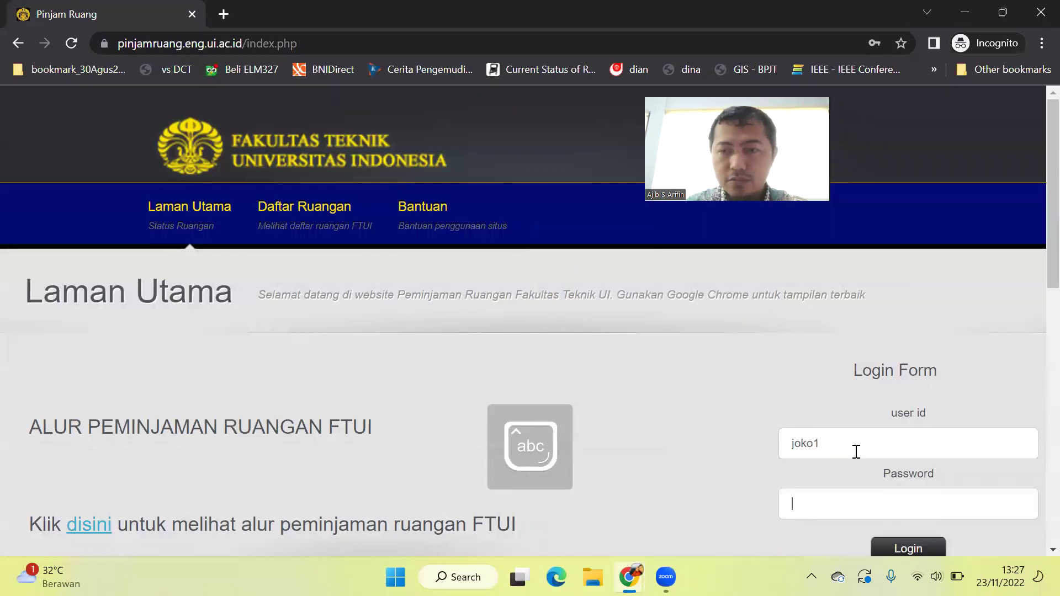
key("Tab")
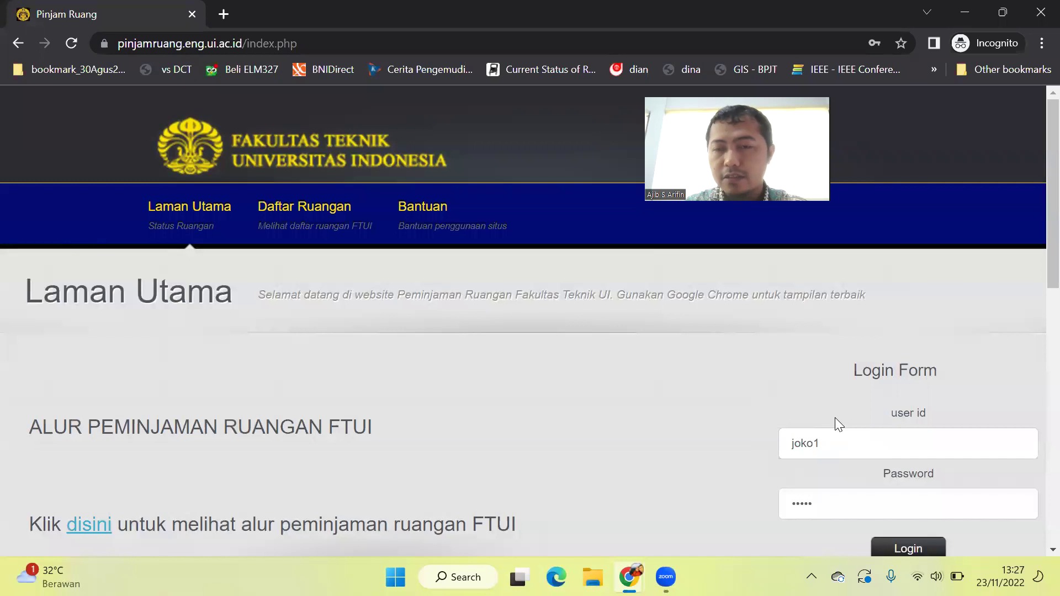
scroll(834, 417, "down", 3)
left_click(898, 409)
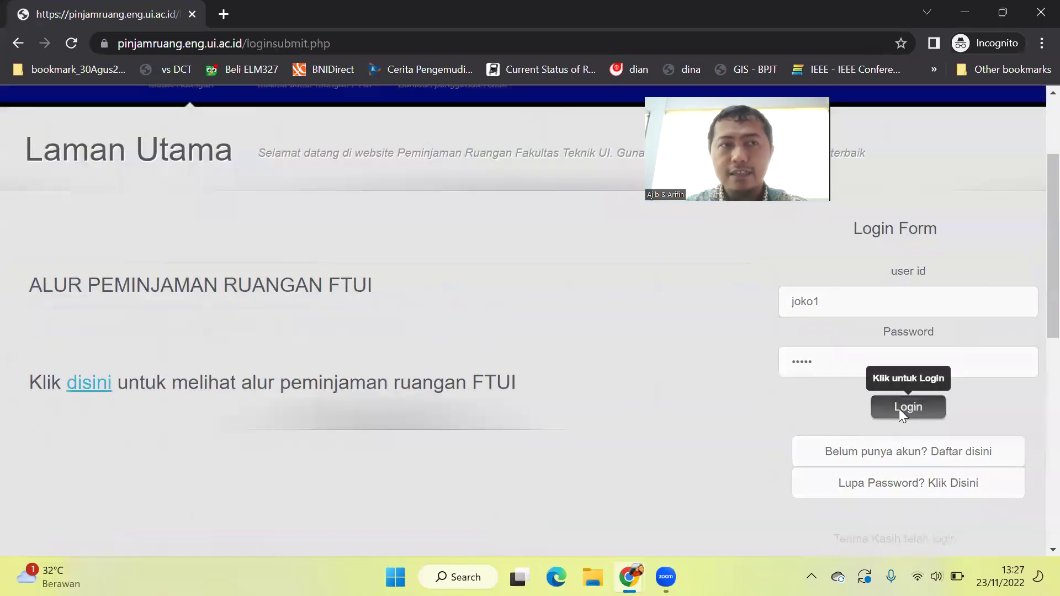
mouse_move(430, 229)
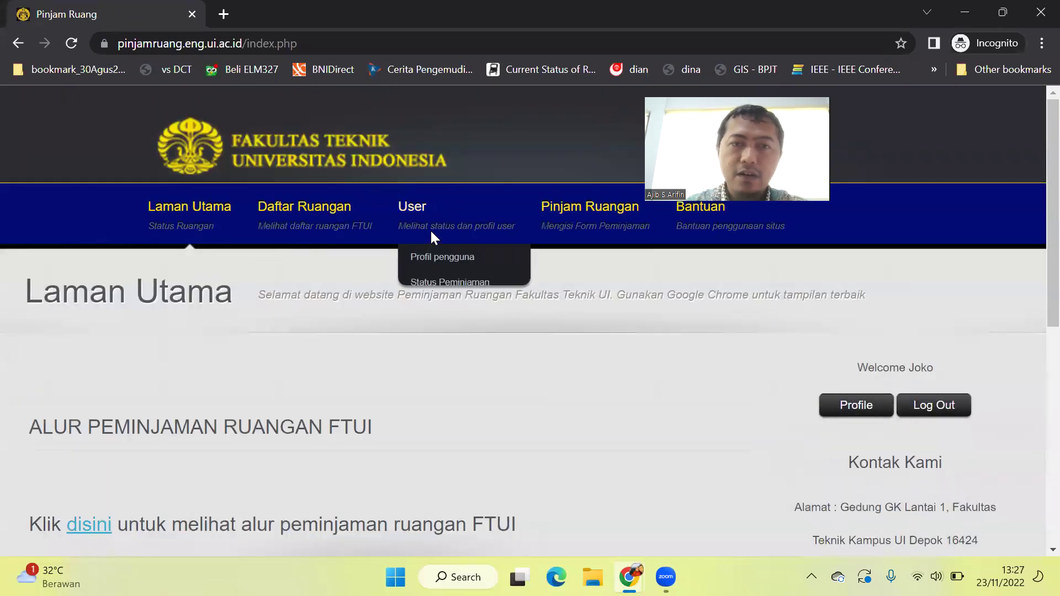
left_click(431, 283)
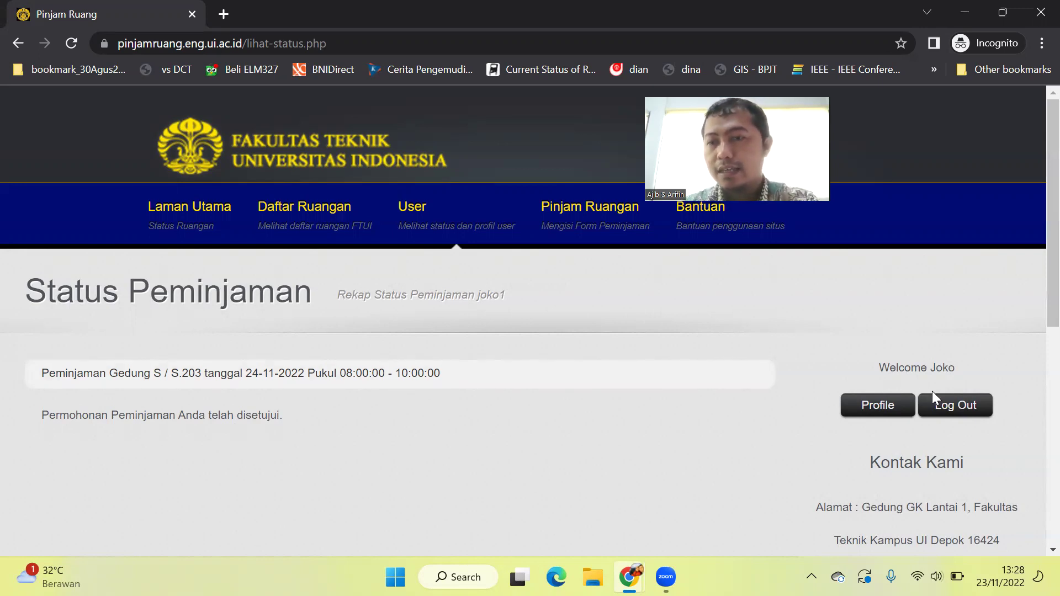
Log out of the borrower's account and scroll down to the empty login form.
left_click(950, 404)
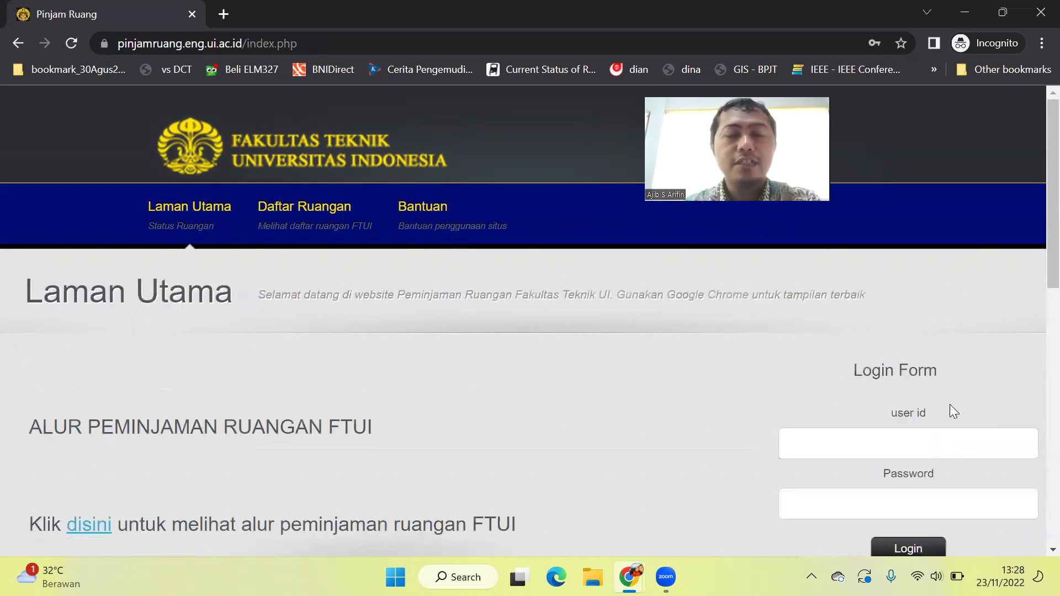
scroll(639, 399, "down", 3)
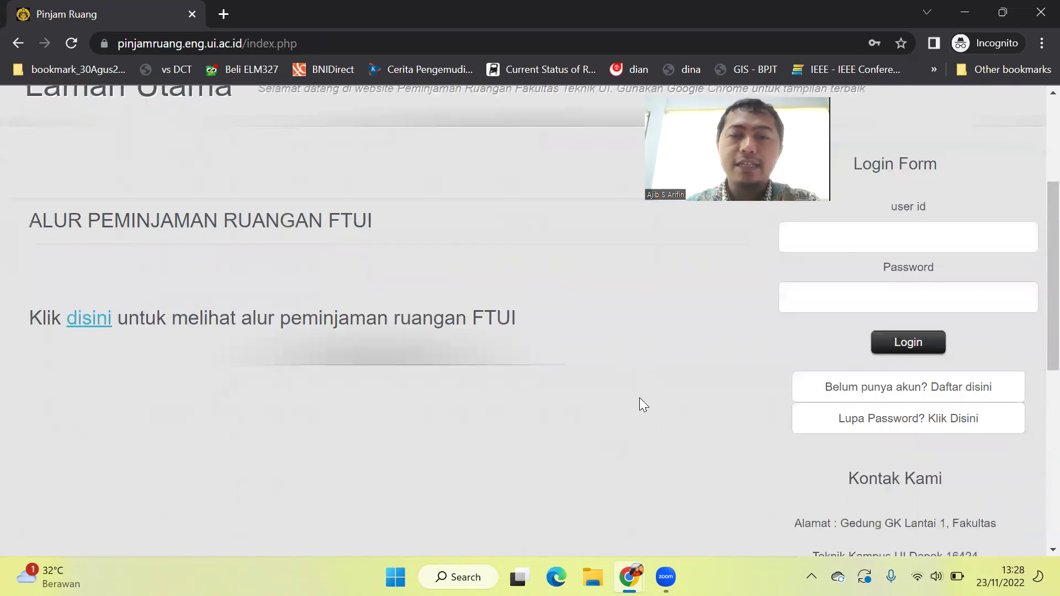